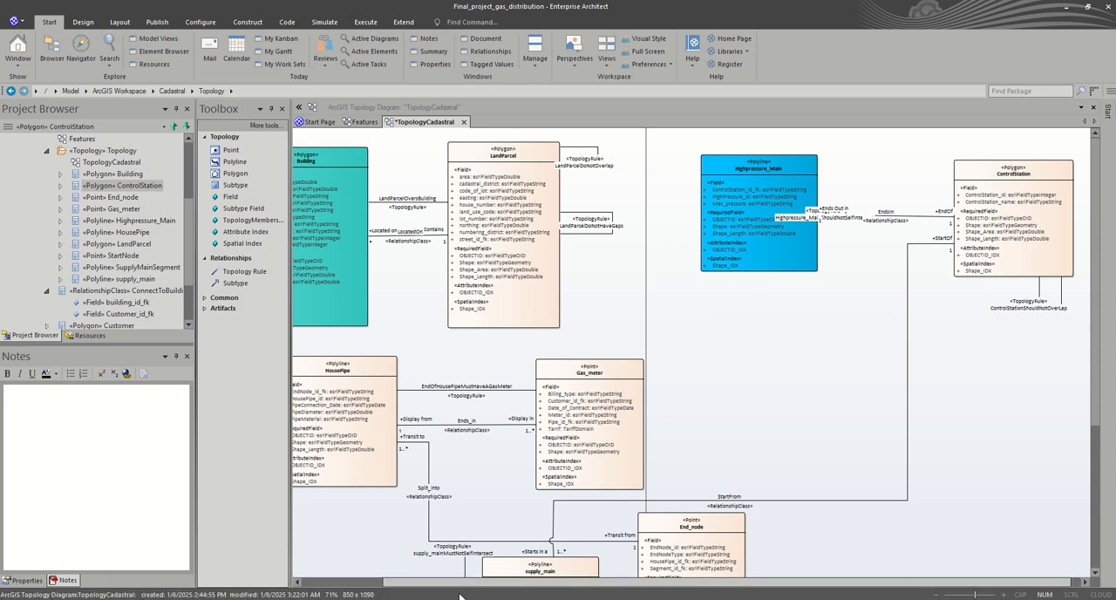
Step: View the notes of the Customer class in the Features diagram and return to the TopologyCadastral diagram
scroll(462, 586, "left", 3)
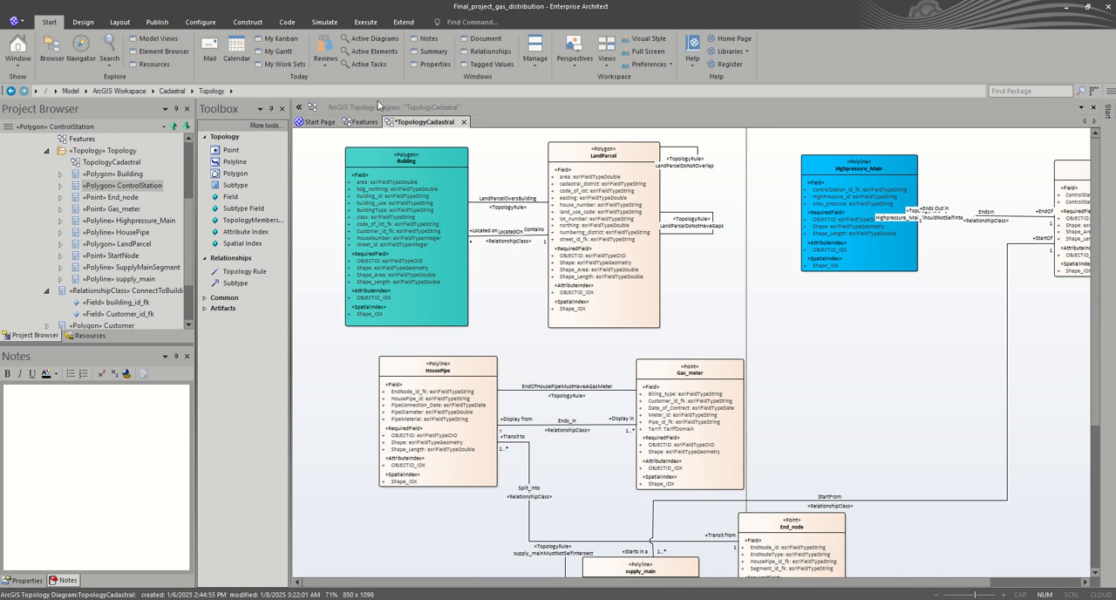
left_click(356, 122)
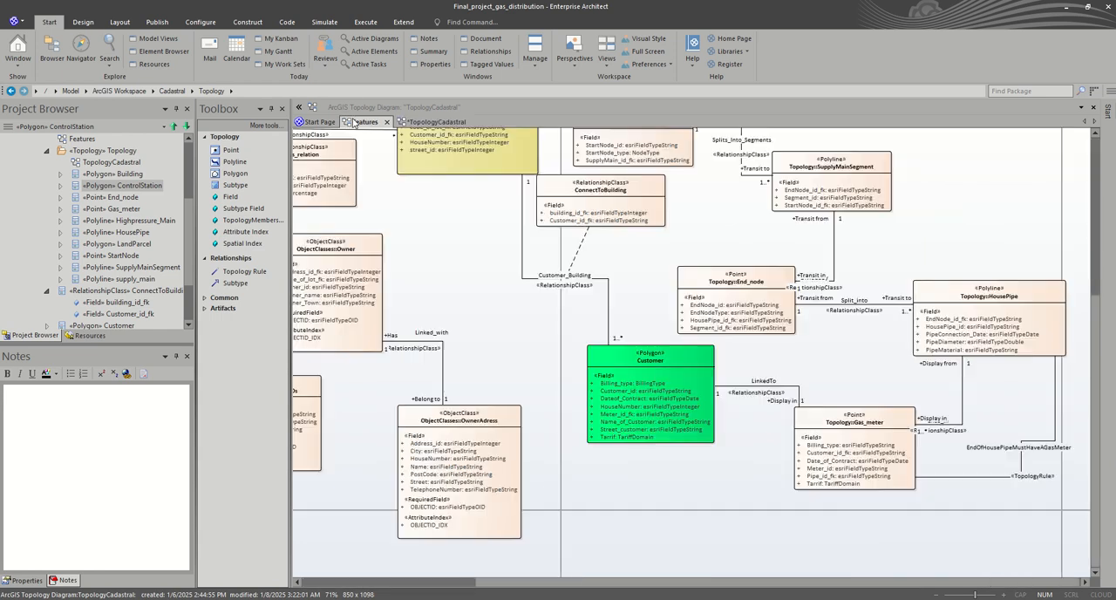
left_click(661, 374)
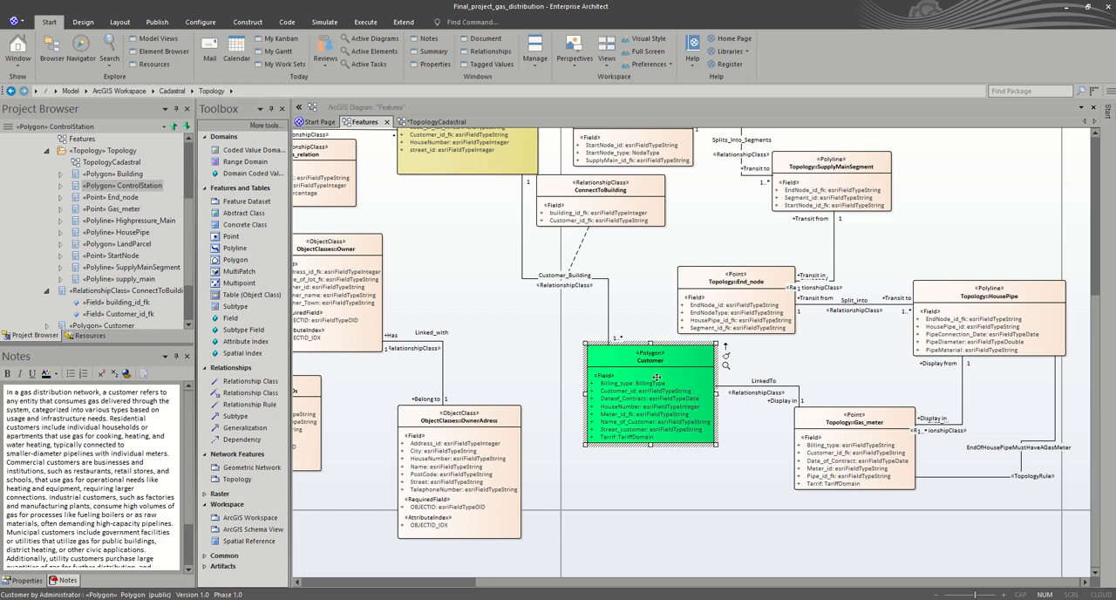
left_click(431, 121)
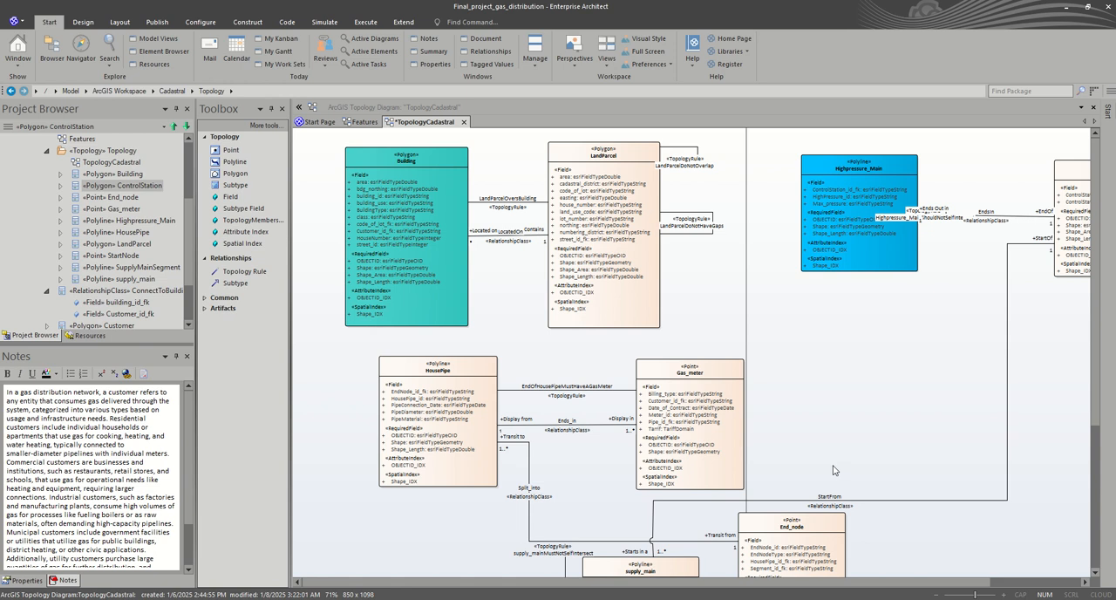
Step: Nudge the Gas_meter class slightly upward in the TopologyCadastral diagram and save the diagram
scroll(833, 466, "down", 3)
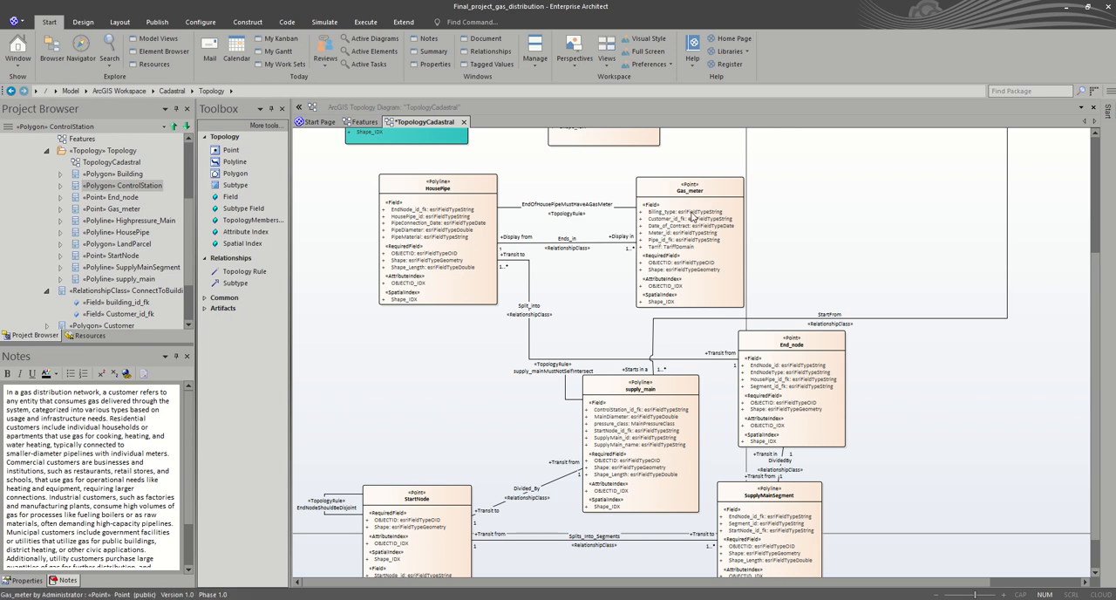
left_click(717, 190)
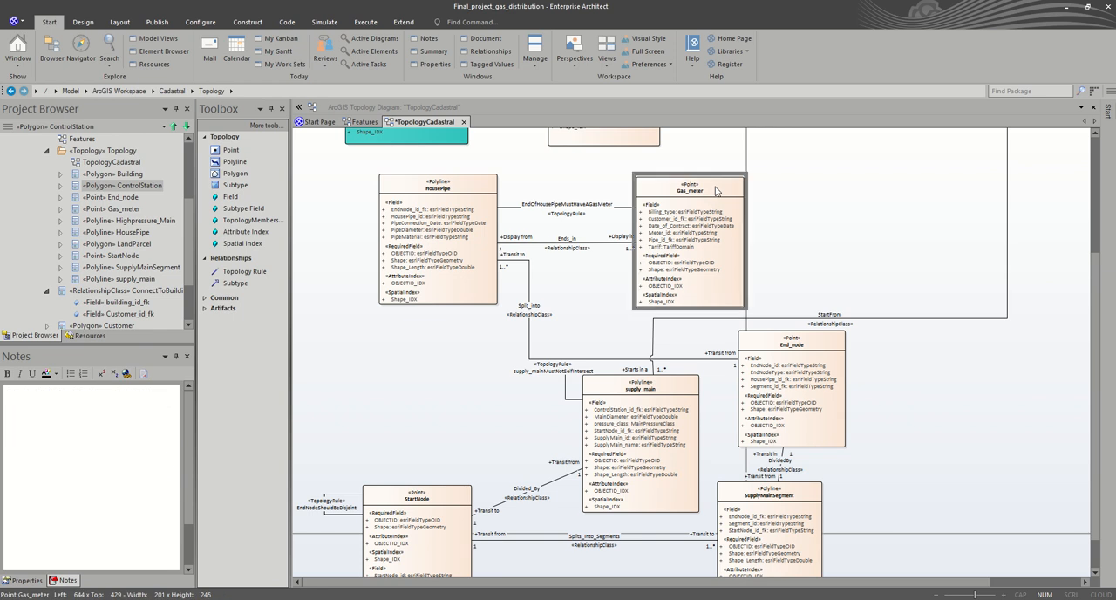
left_click_drag(717, 190, 714, 187)
left_click(853, 217)
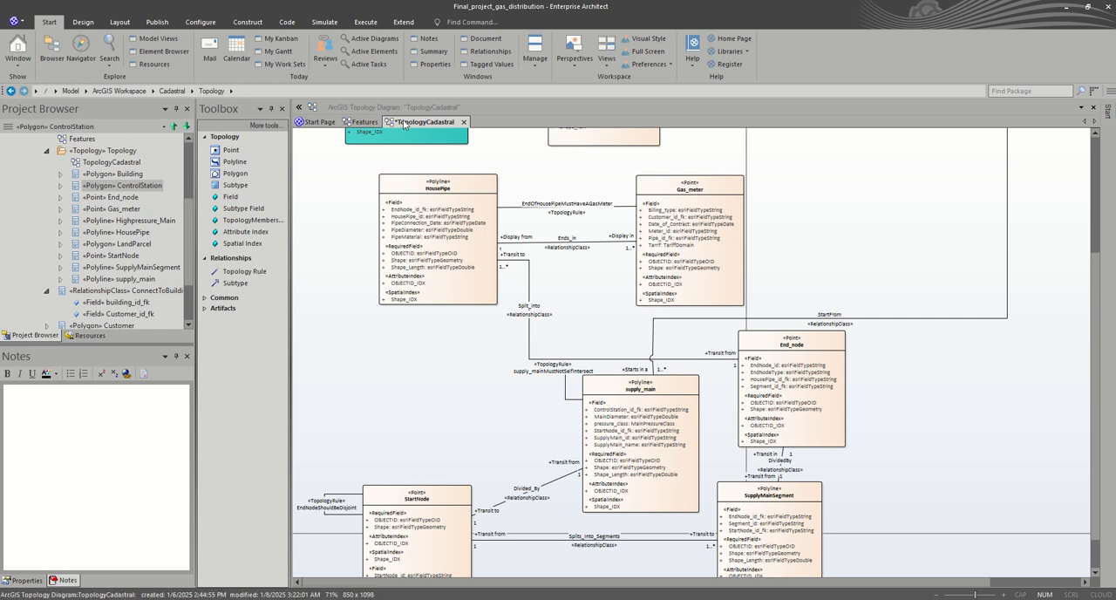
key("ctrl+s")
Step: Look through the feature classes of the Topology package in the project tree, selecting StartNode and Gas_meter
scroll(97, 275, "down", 2)
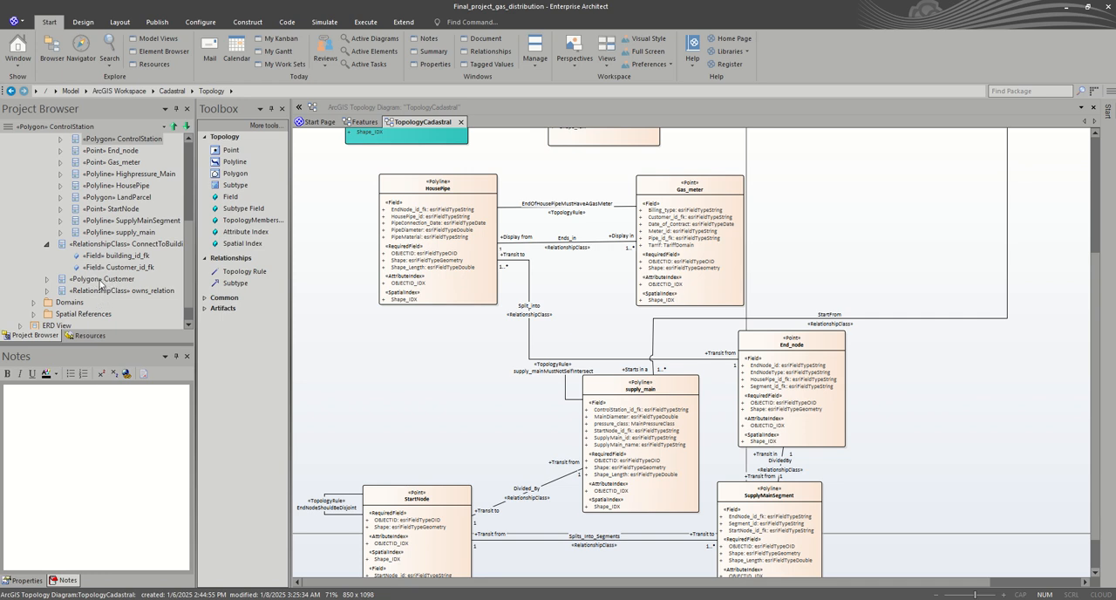
scroll(105, 294, "up", 2)
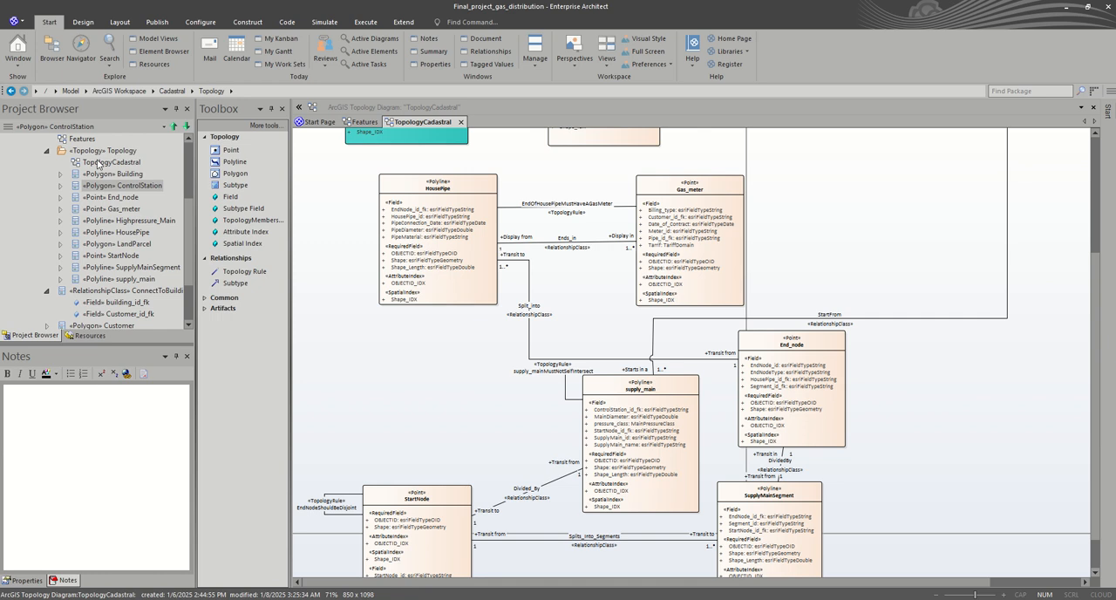
scroll(101, 165, "up", 2)
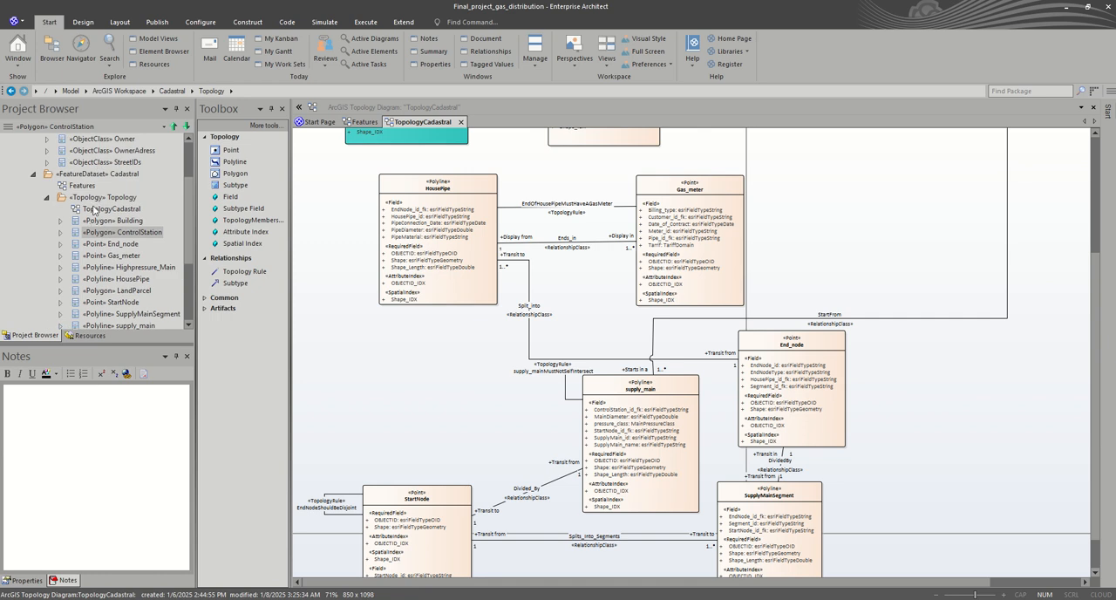
scroll(94, 215, "down", 2)
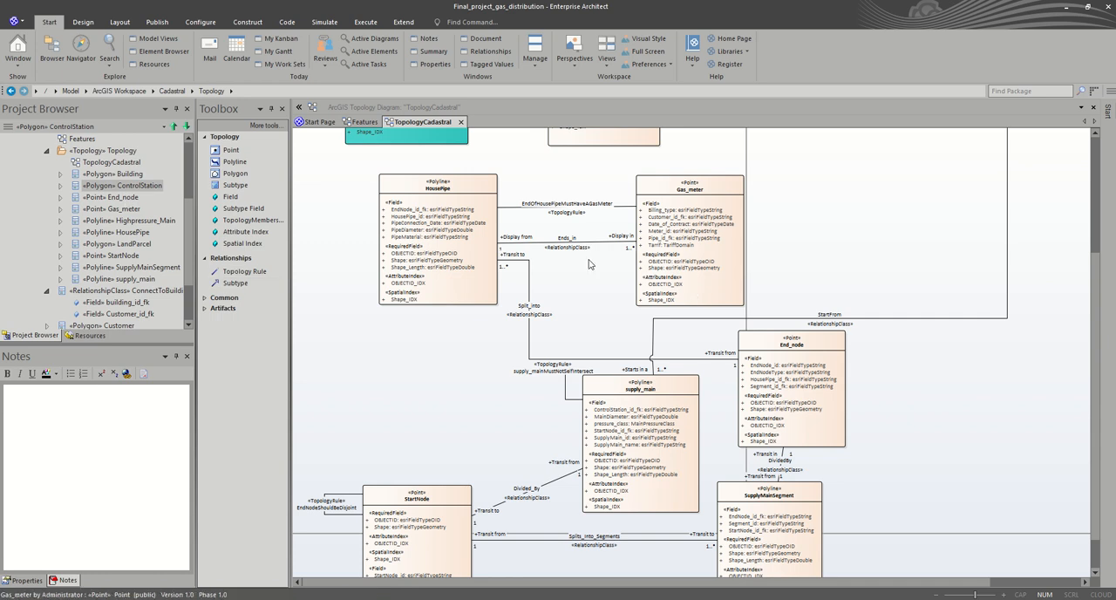
left_click(115, 257)
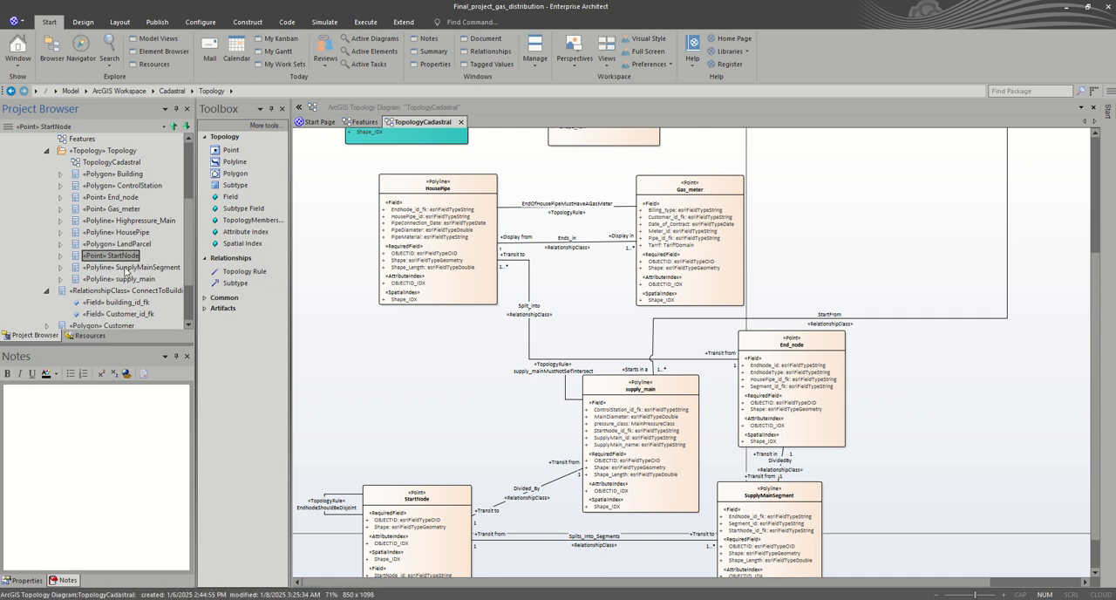
left_click(118, 211)
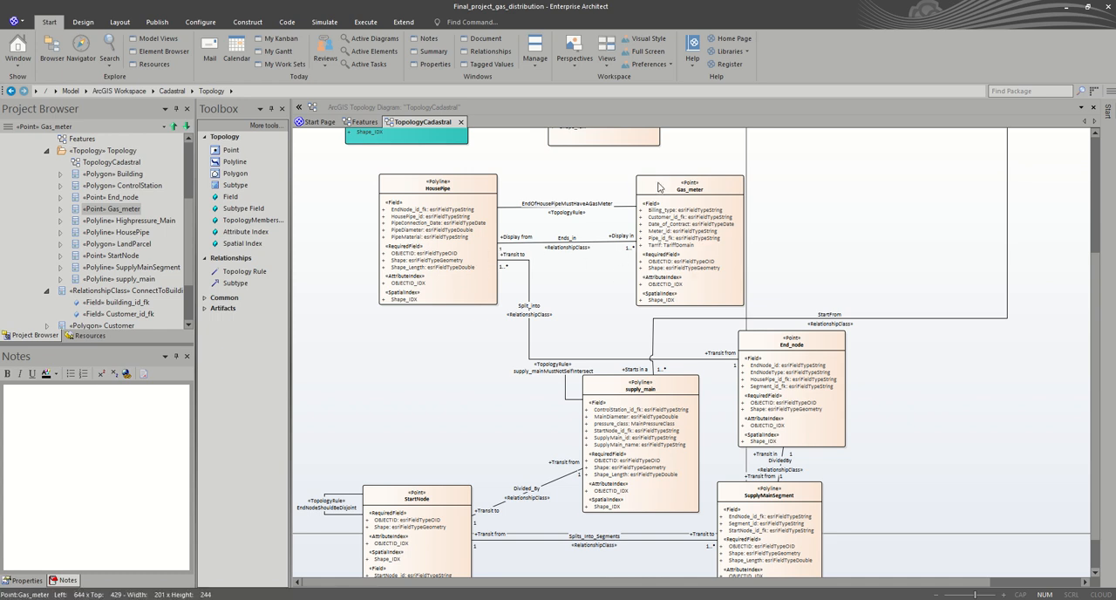
Step: Nudge the Gas_meter class slightly down and draw a Topology Rule connector from it to itself, looped beyond its right edge
left_click_drag(659, 186, 657, 188)
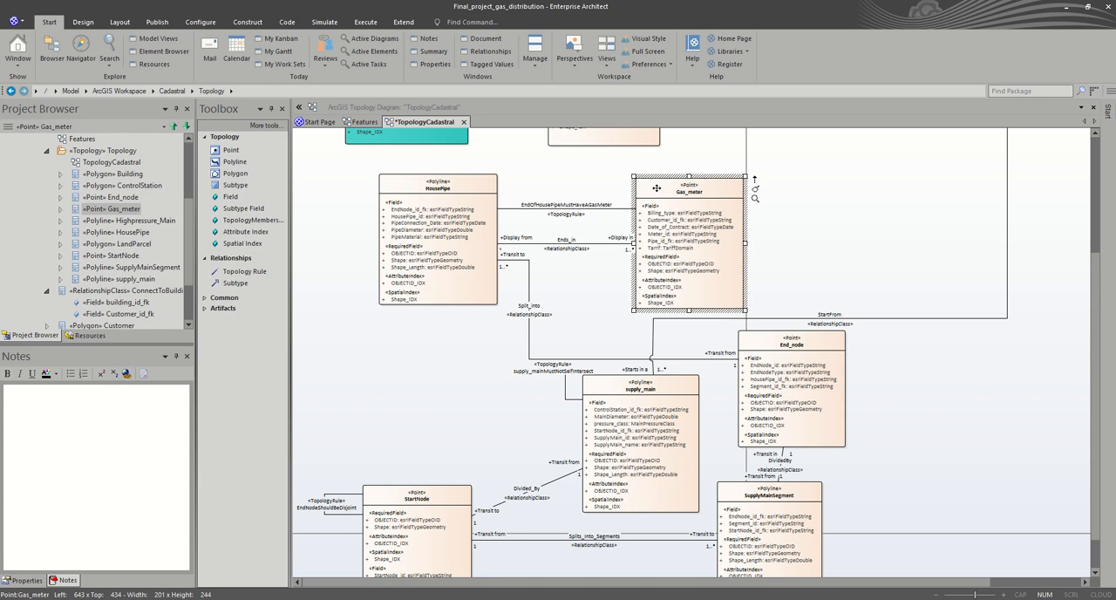
left_click(820, 220)
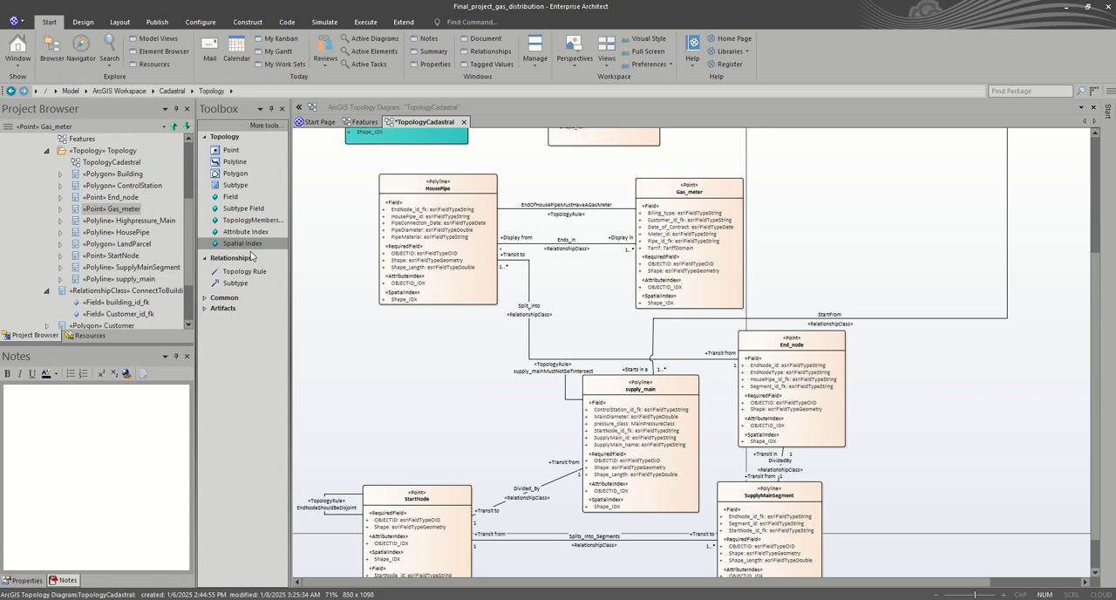
left_click(241, 276)
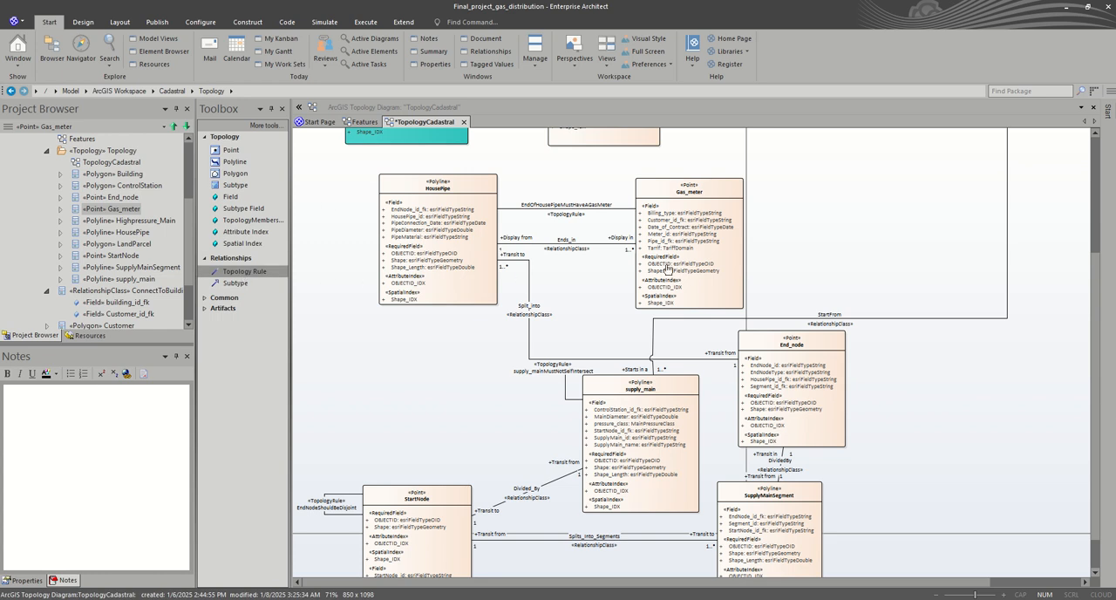
left_click_drag(711, 229, 791, 248)
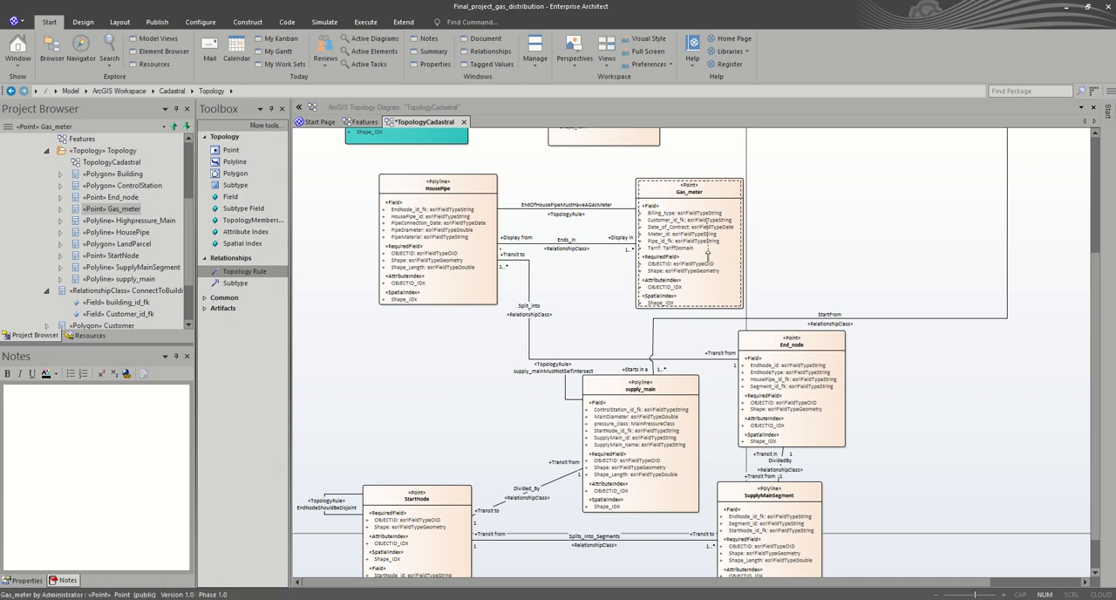
left_click(759, 251)
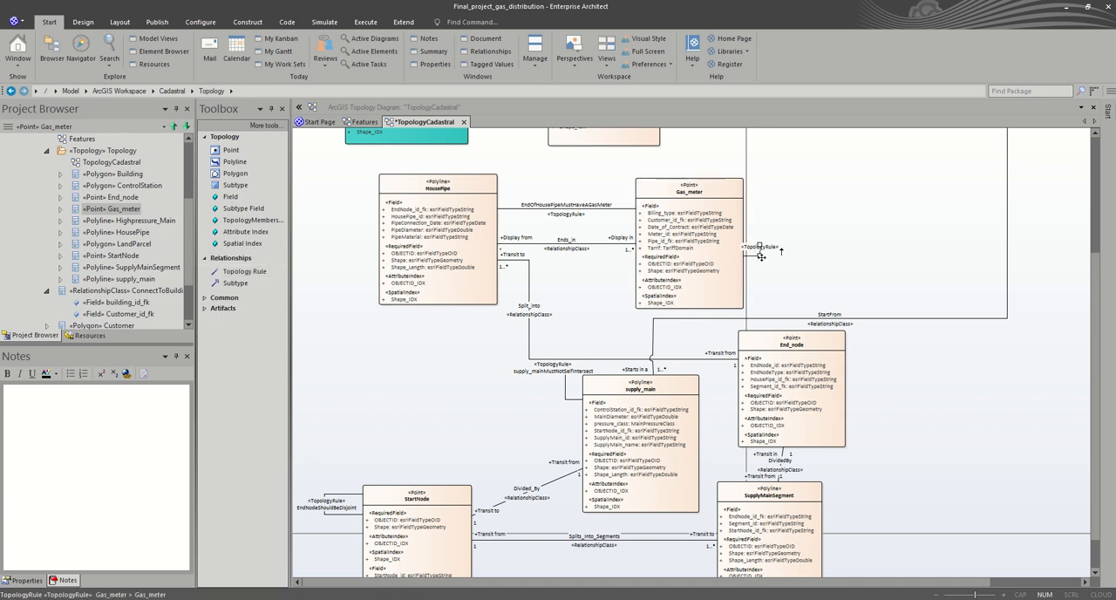
left_click_drag(759, 253, 795, 270)
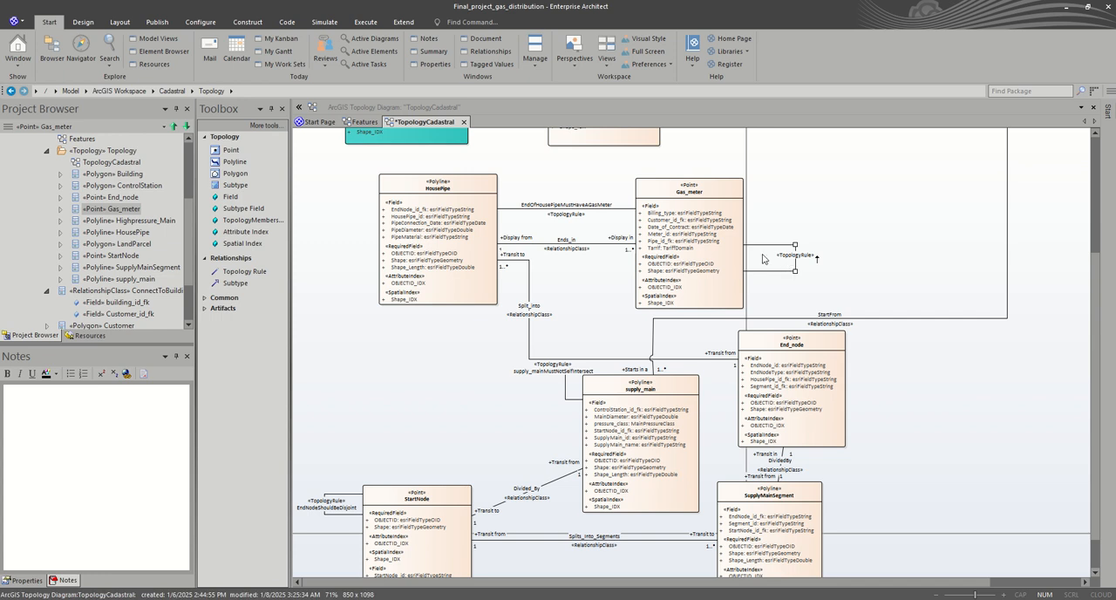
Step: Name the Gas_meter self-connecting topology rule Gas_MeterShouldBeDisjoint in its properties
left_click(763, 250)
left_click(762, 246)
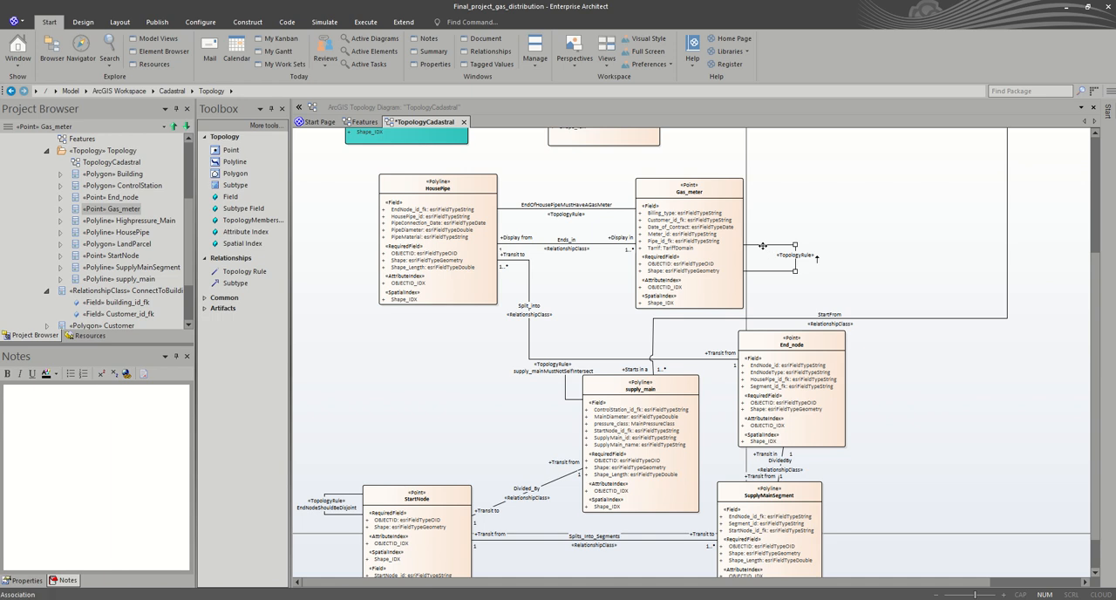
double_click(762, 246)
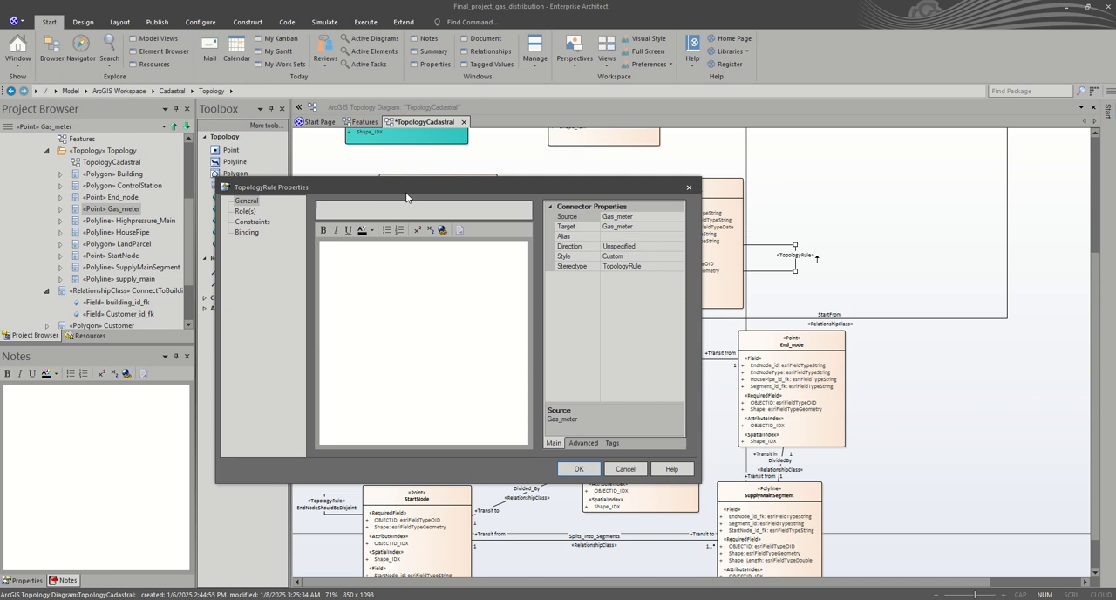
left_click_drag(438, 185, 425, 220)
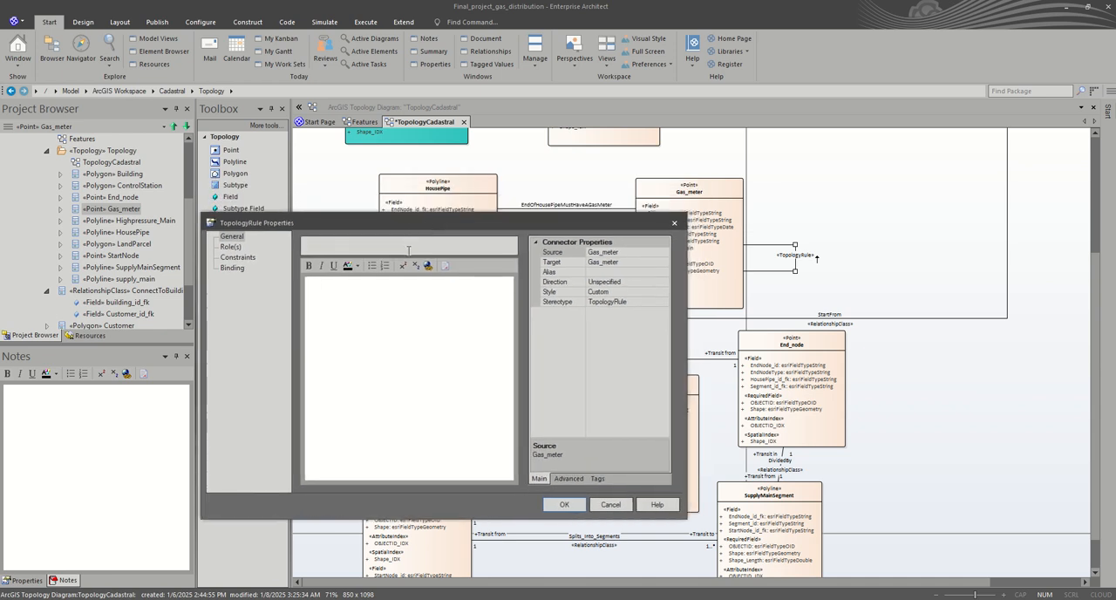
left_click(408, 247)
type("Gas_MeterShouldBeDisjoint")
Step: Set the TopologyRuleType tag of the Gas_meter rule to esriTRTPointDisjoint and apply the properties
left_click(605, 481)
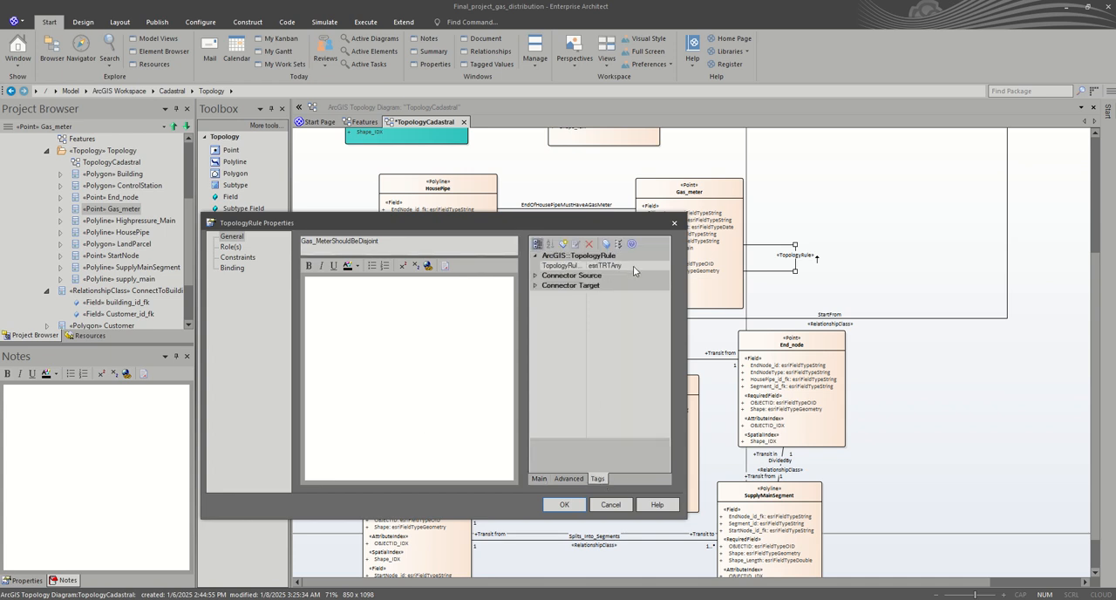
left_click(644, 267)
left_click(665, 267)
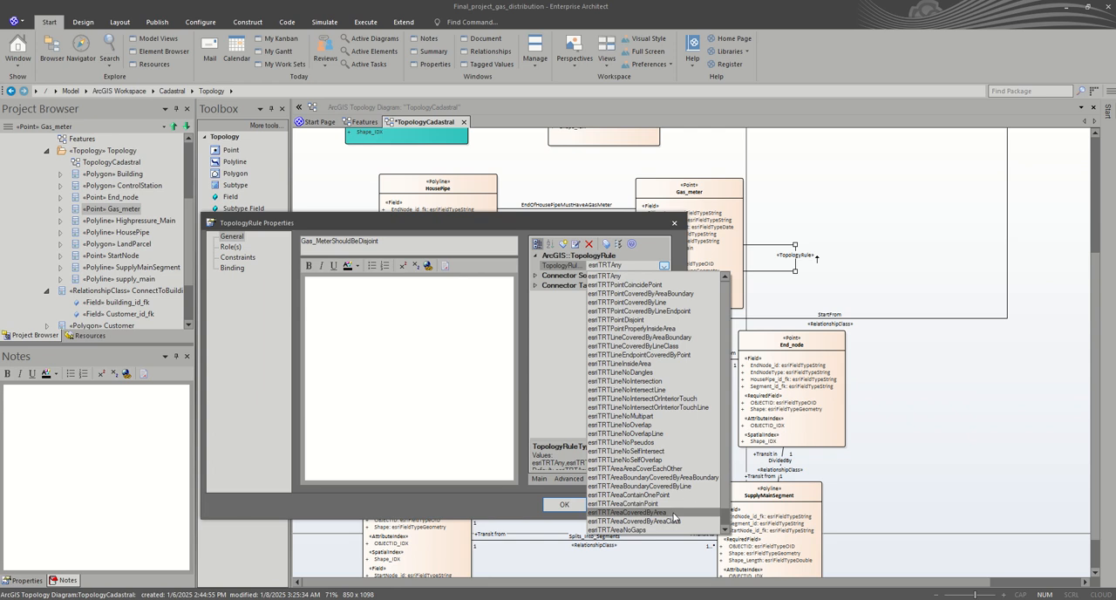
scroll(671, 518, "down", 2)
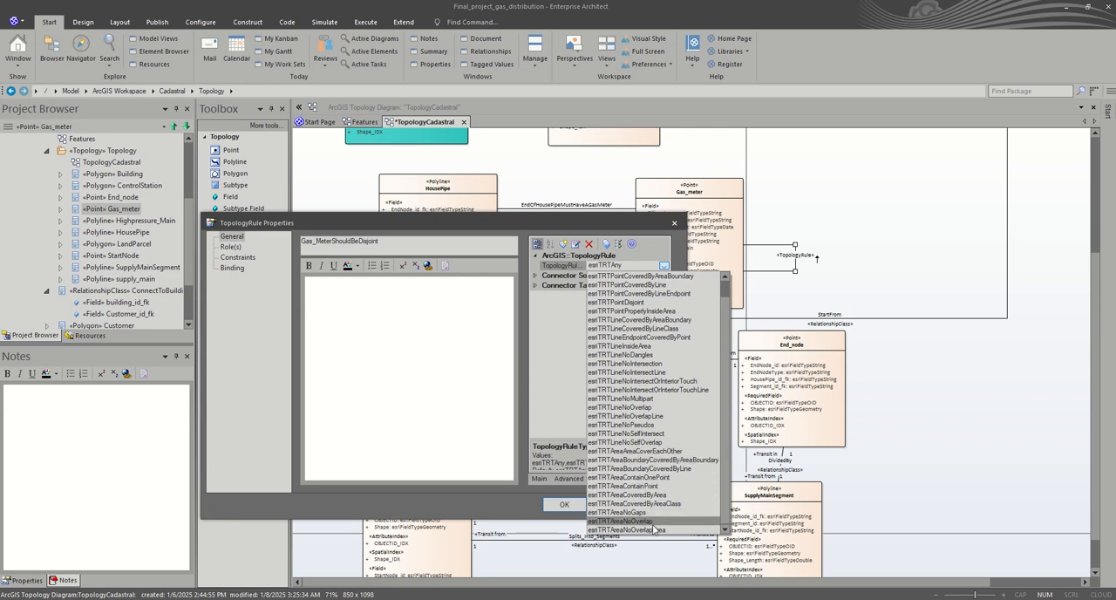
scroll(649, 513, "up", 2)
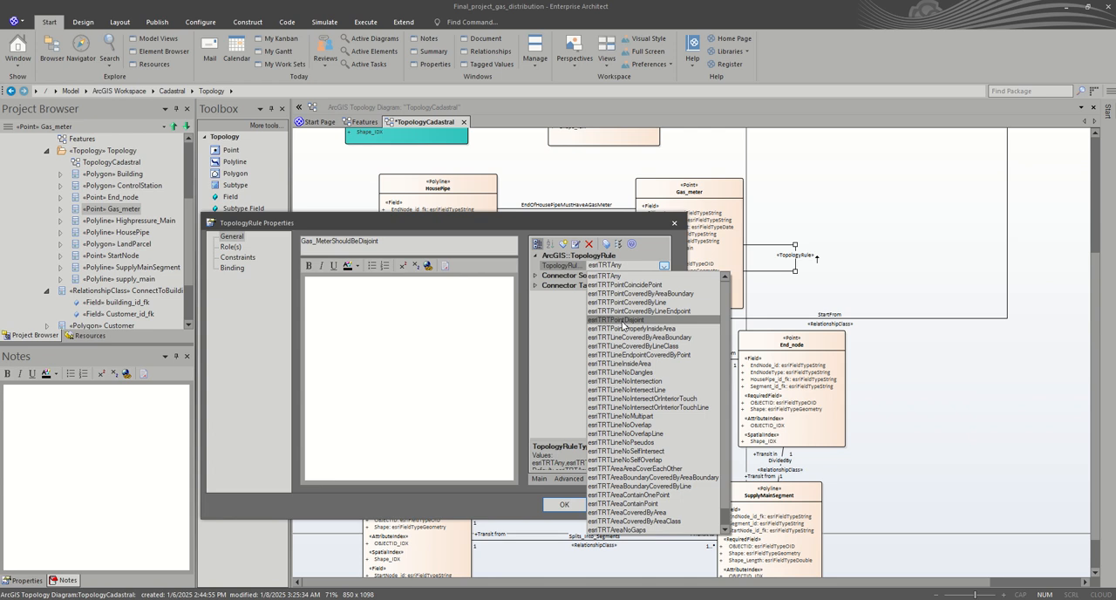
left_click(623, 321)
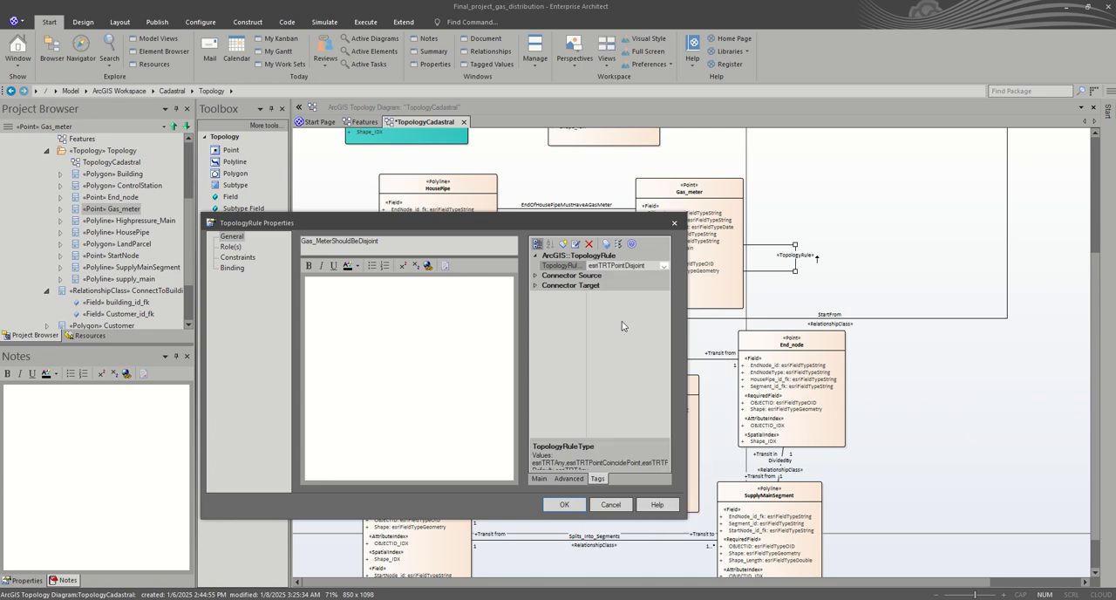
left_click(577, 510)
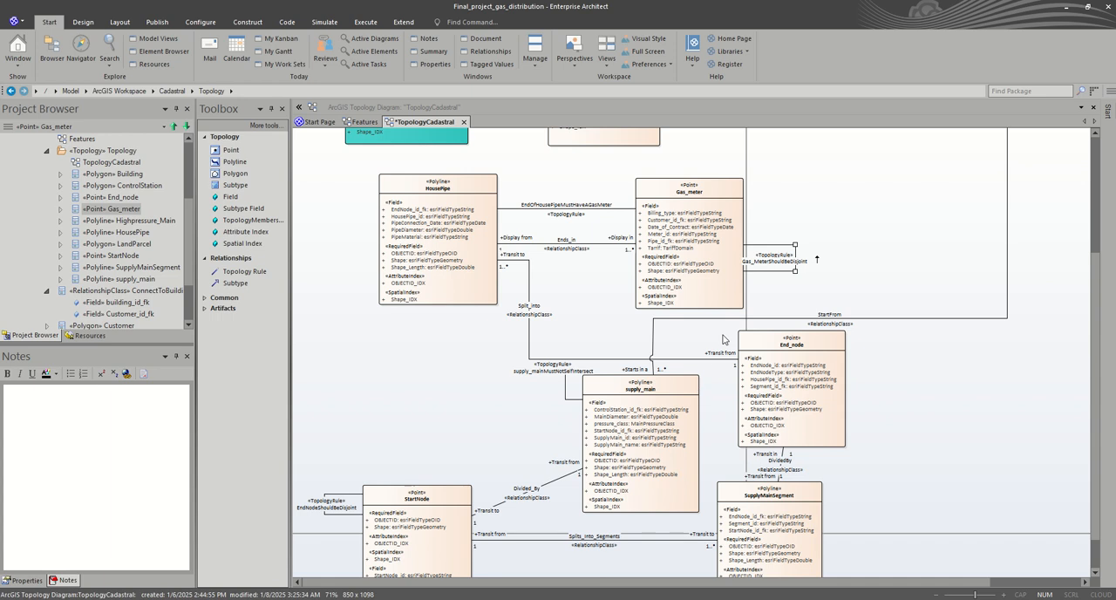
left_click(879, 293)
Step: Shift the ControlStation class slightly up and draw a Topology Rule connector from it to itself, looped along its right edge
scroll(879, 293, "up", 3)
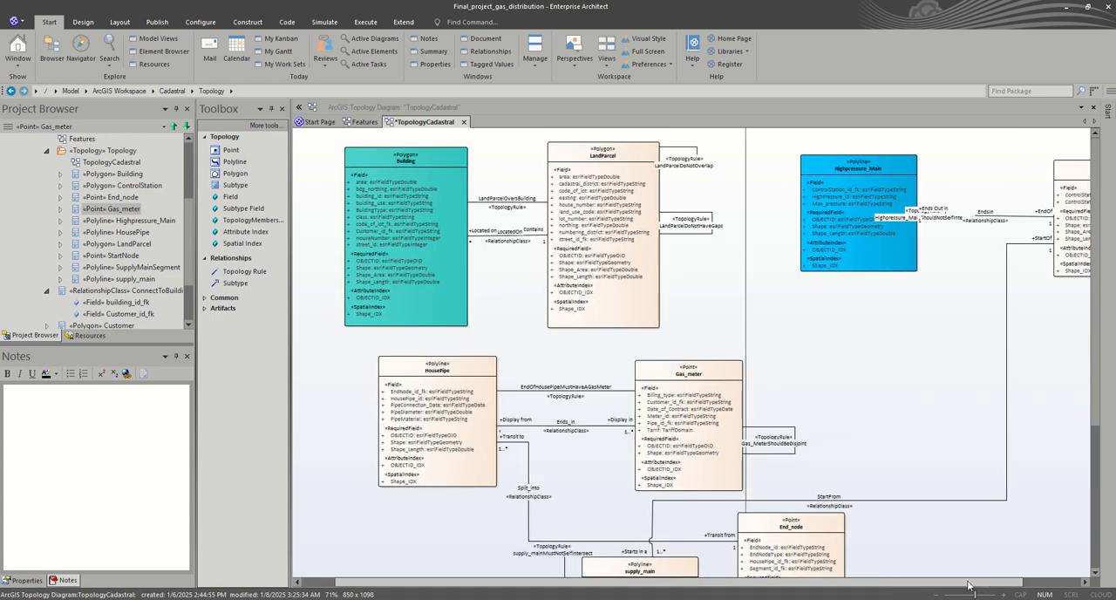
scroll(877, 555, "right", 3)
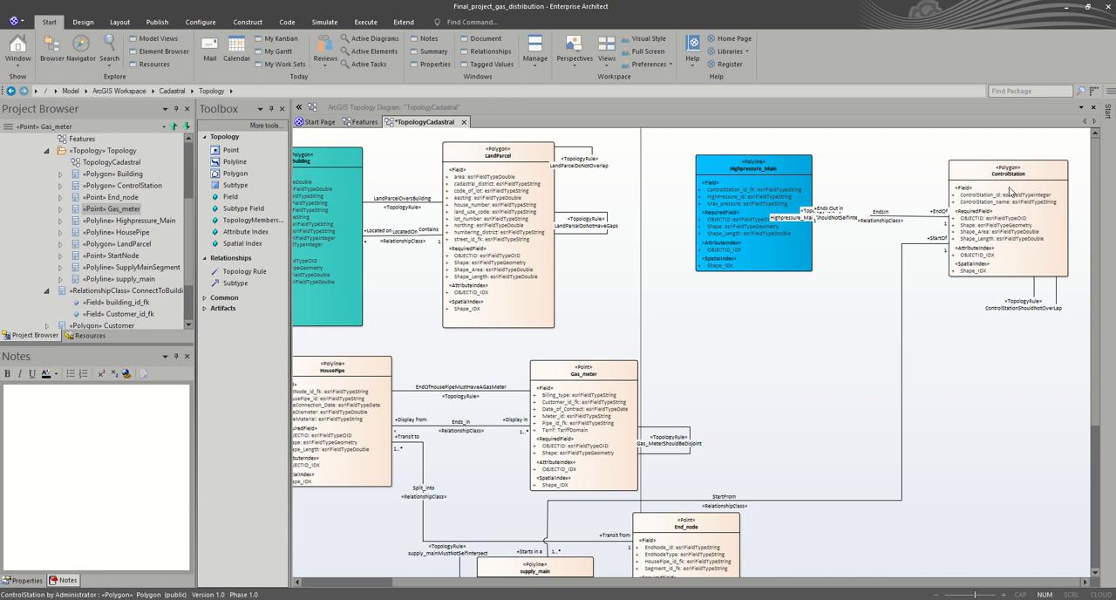
left_click(980, 173)
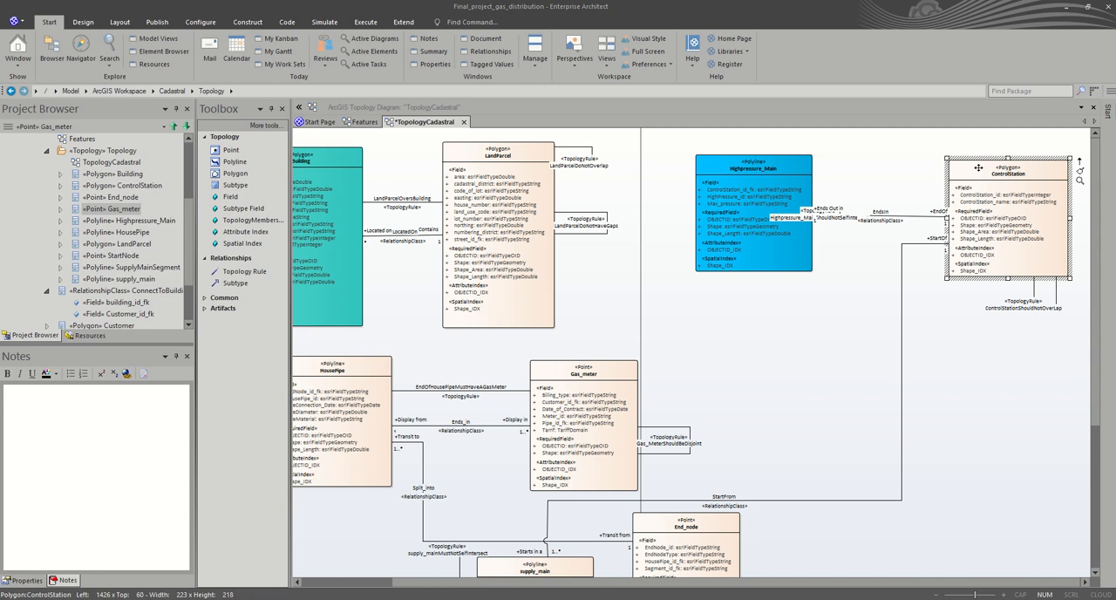
double_click(979, 167)
left_click(667, 137)
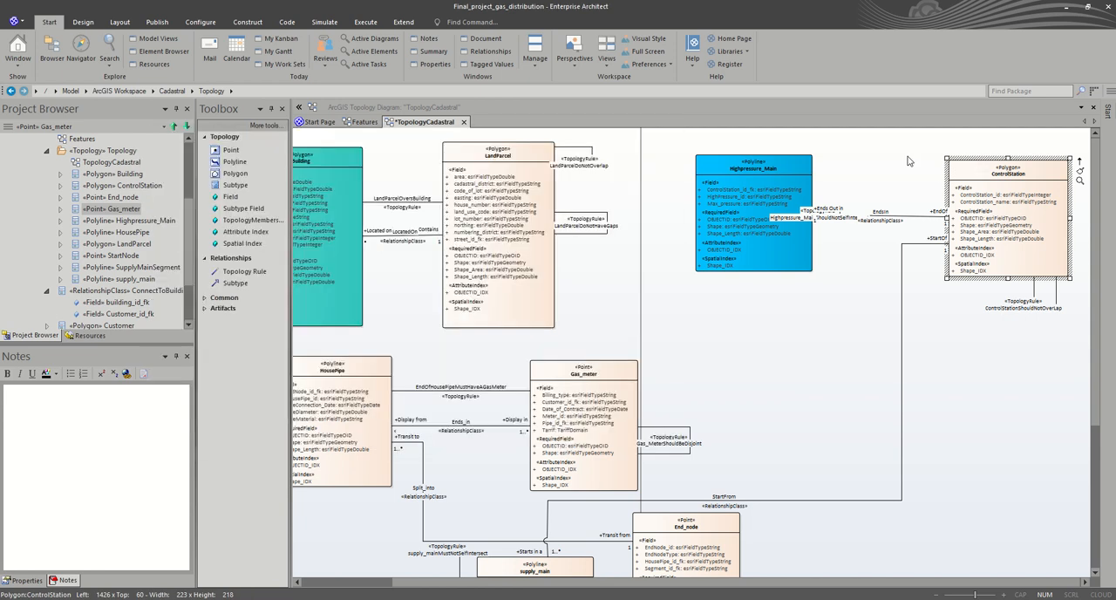
left_click_drag(978, 175, 978, 168)
left_click(932, 346)
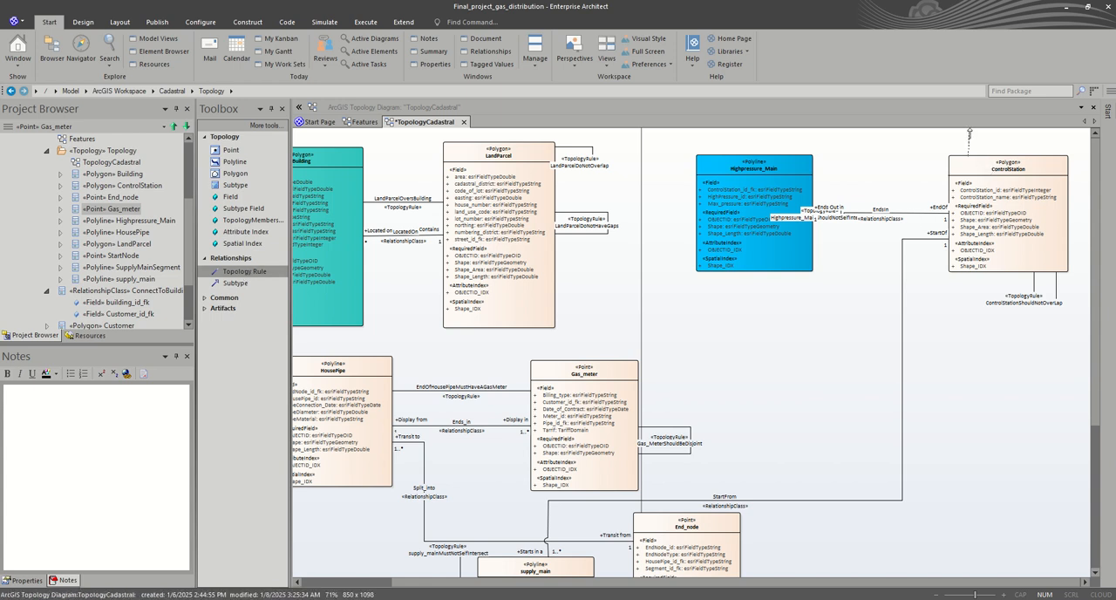
left_click(994, 166)
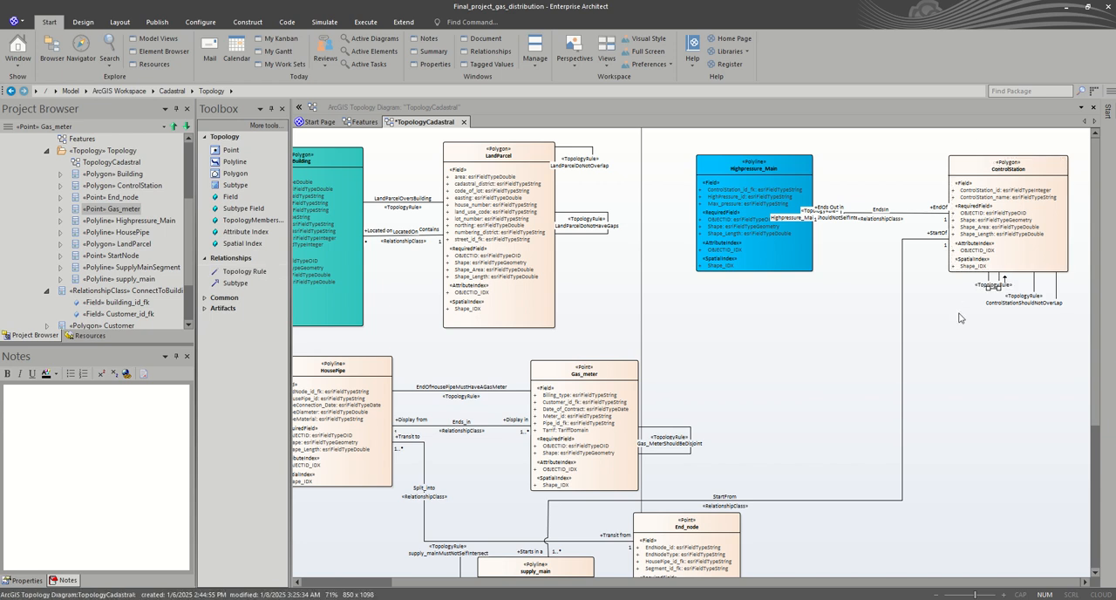
left_click_drag(996, 297, 1076, 180)
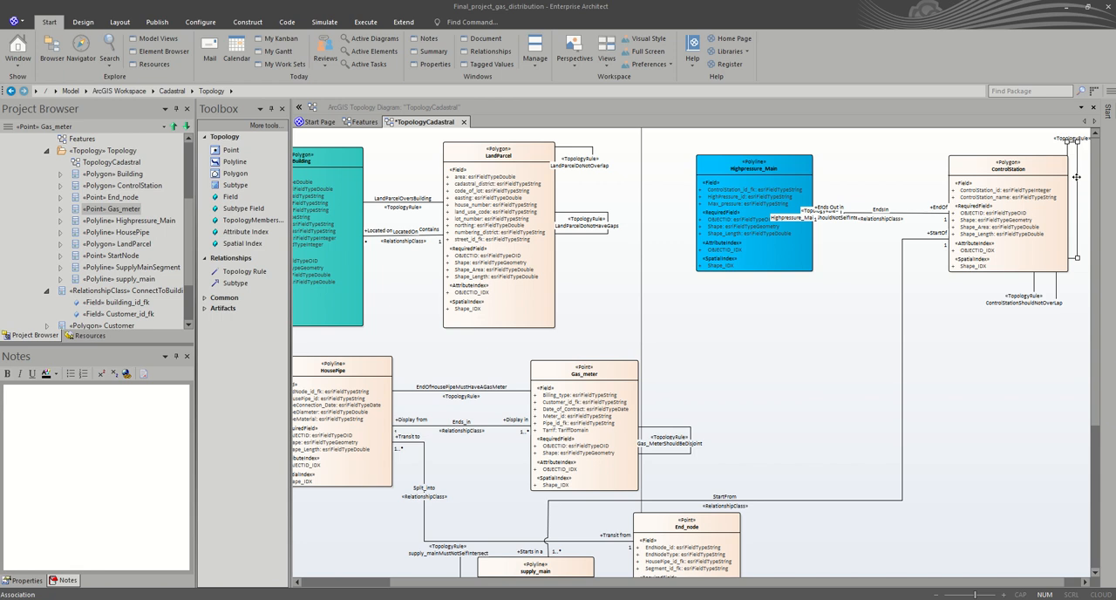
Step: Name the new ControlStation self-connecting topology rule ControlStationShouldNotHaveGaps in its properties
double_click(1076, 177)
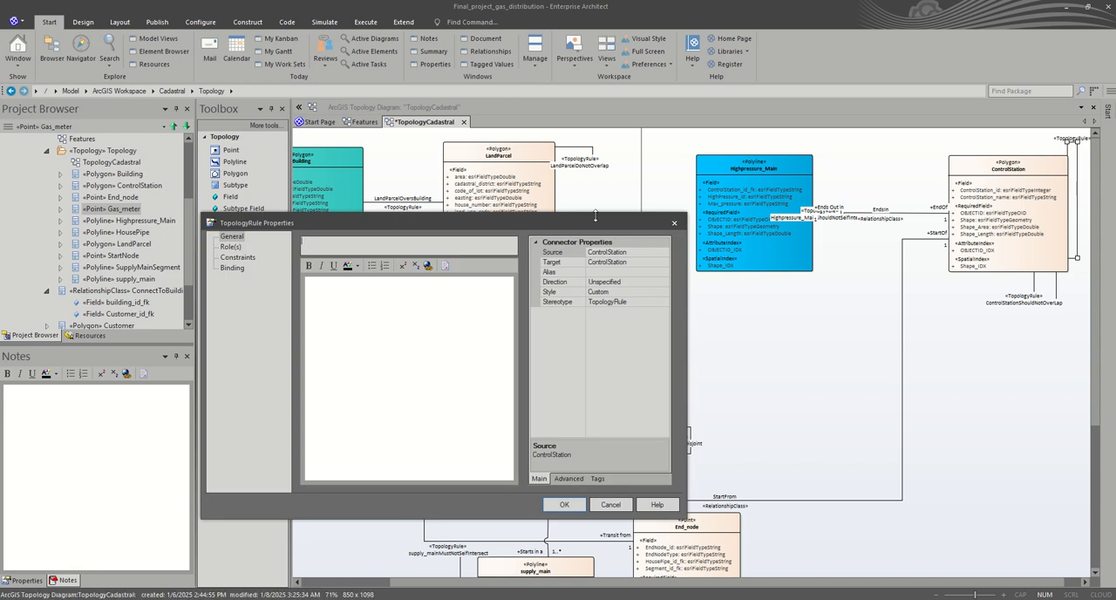
left_click_drag(587, 223, 761, 270)
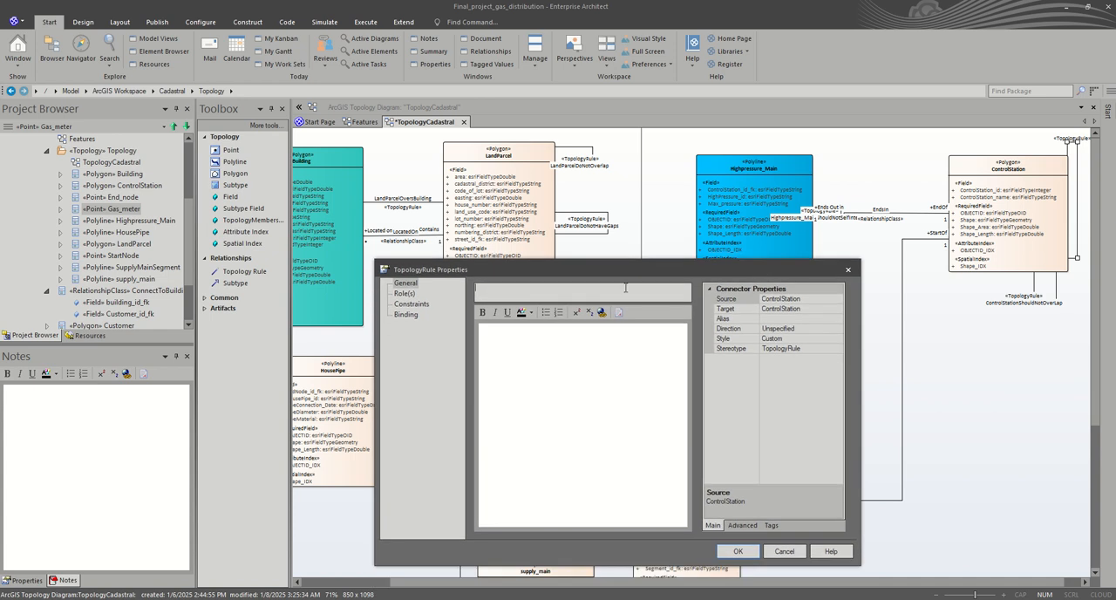
type("ControlStati")
type("onShouldNotHaveGaps")
Step: Set the TopologyRuleType tag of the ControlStationShouldNotHaveGaps rule to esriTRTAreaNoGaps and apply the properties
left_click(771, 526)
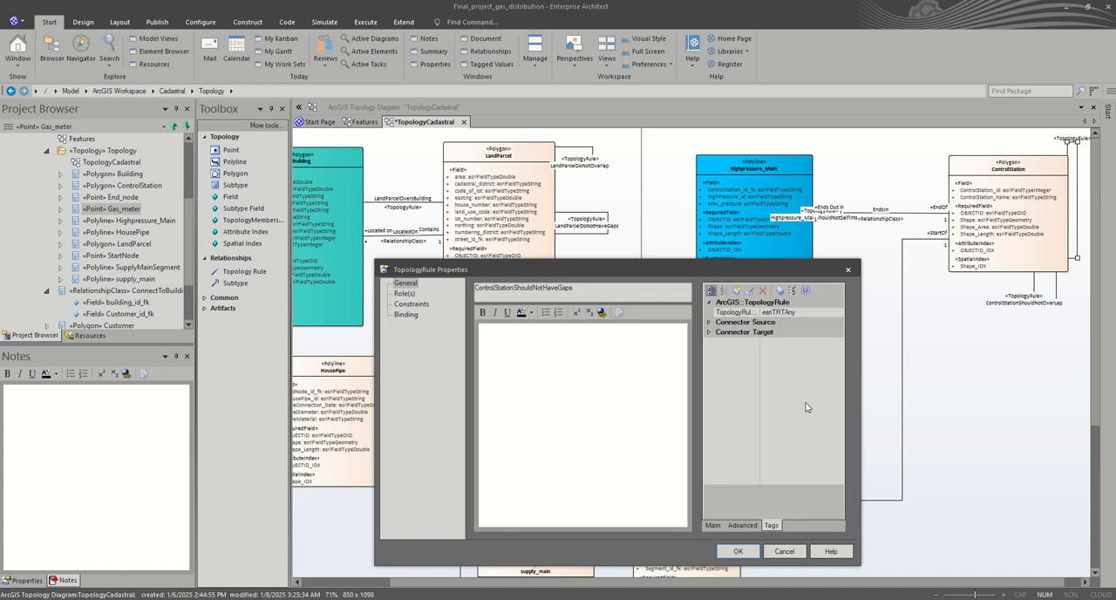
left_click(805, 312)
left_click(838, 314)
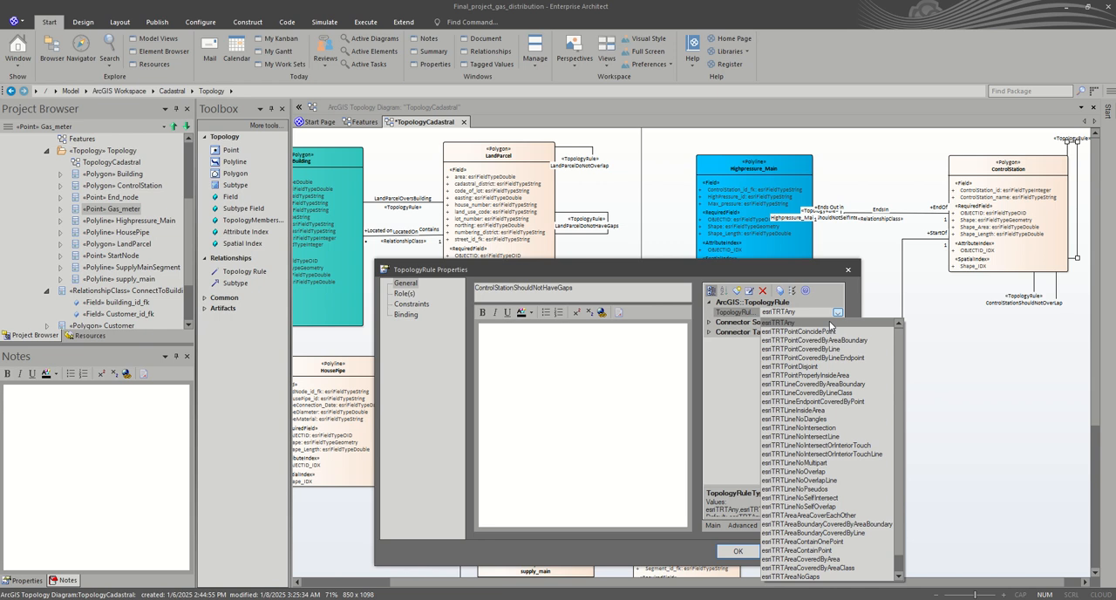
left_click(818, 578)
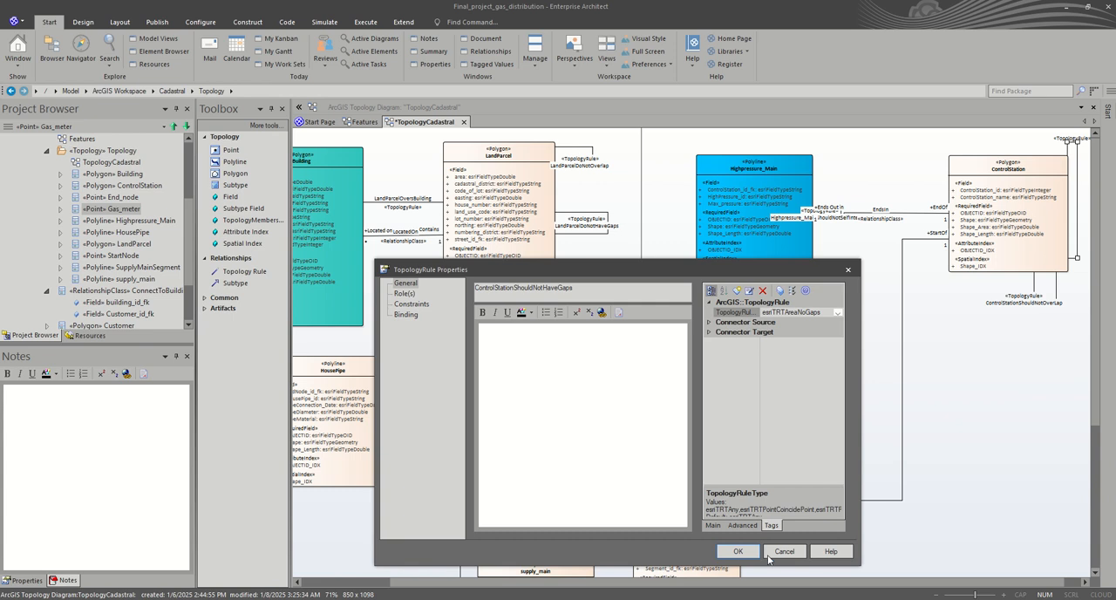
left_click(740, 553)
left_click(990, 415)
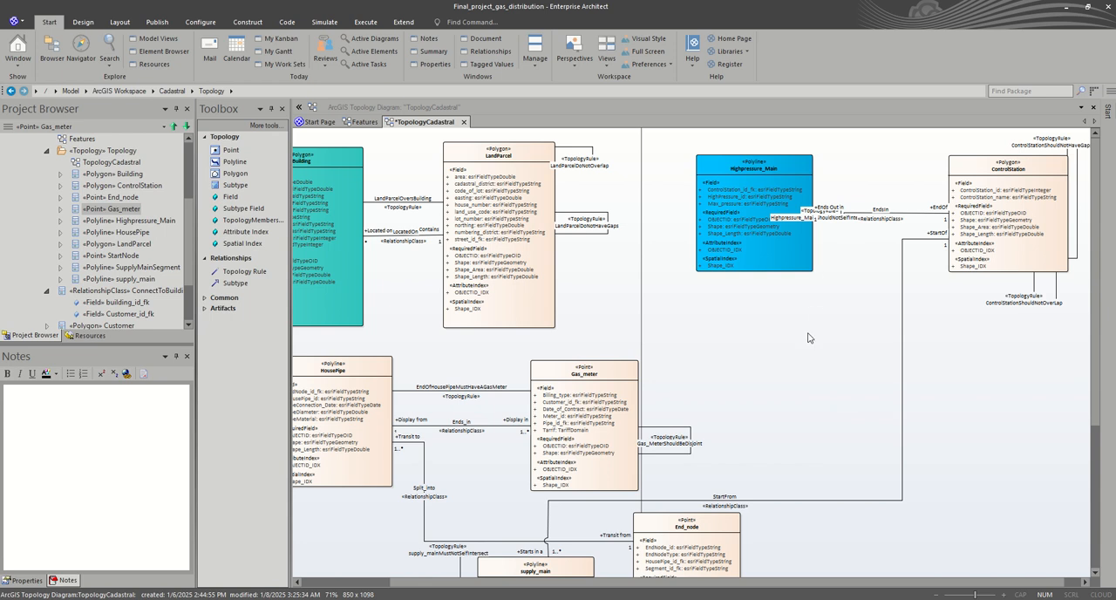
Step: Nudge the ControlStation class slightly up on the diagram
scroll(808, 338, "down", 3)
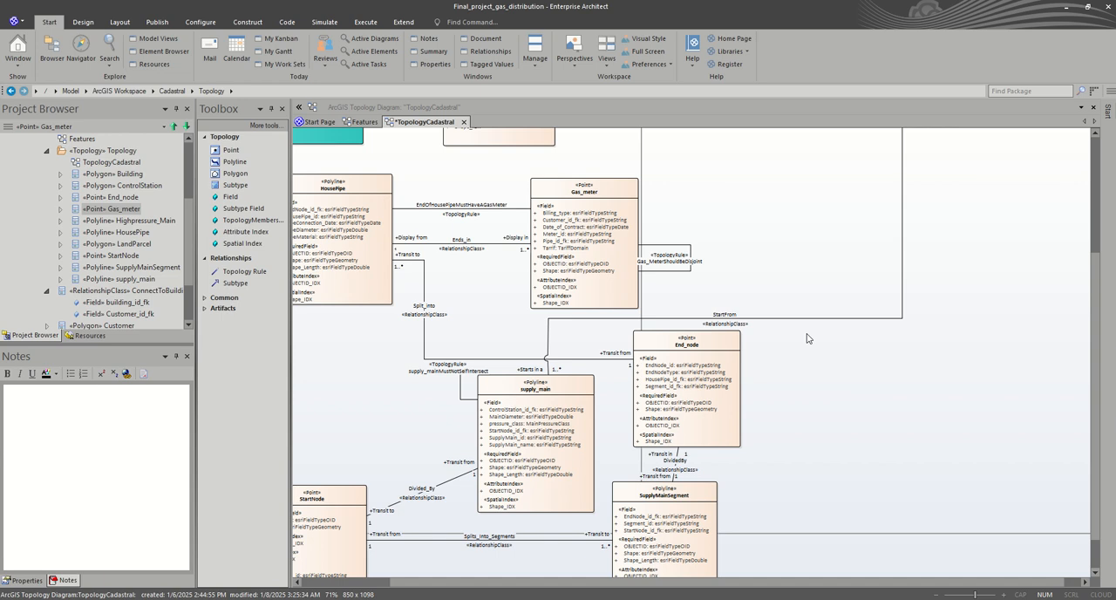
scroll(807, 338, "up", 3)
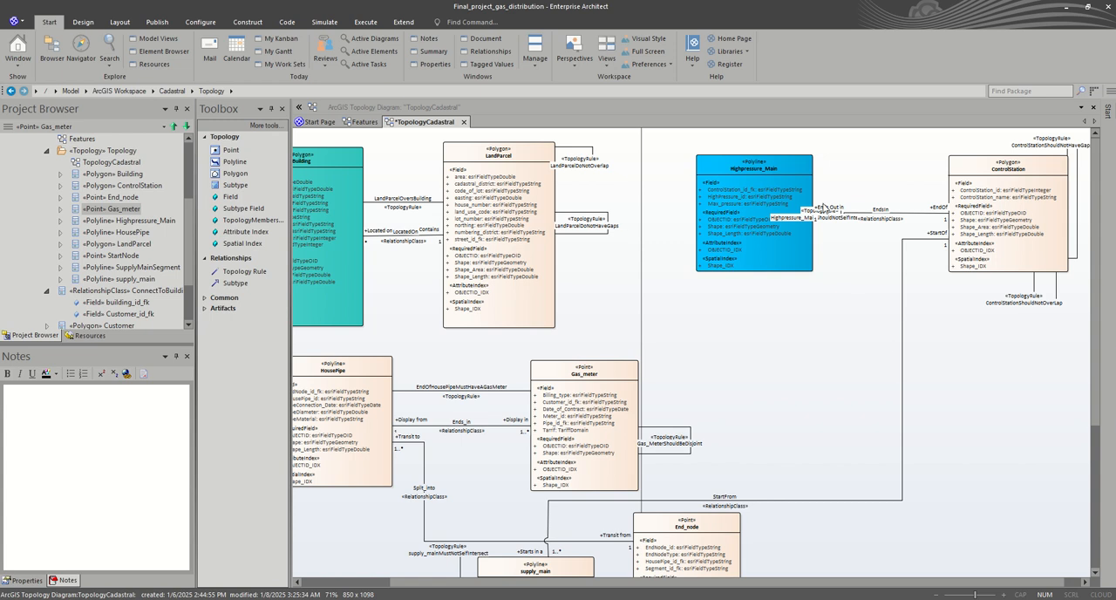
left_click(778, 243)
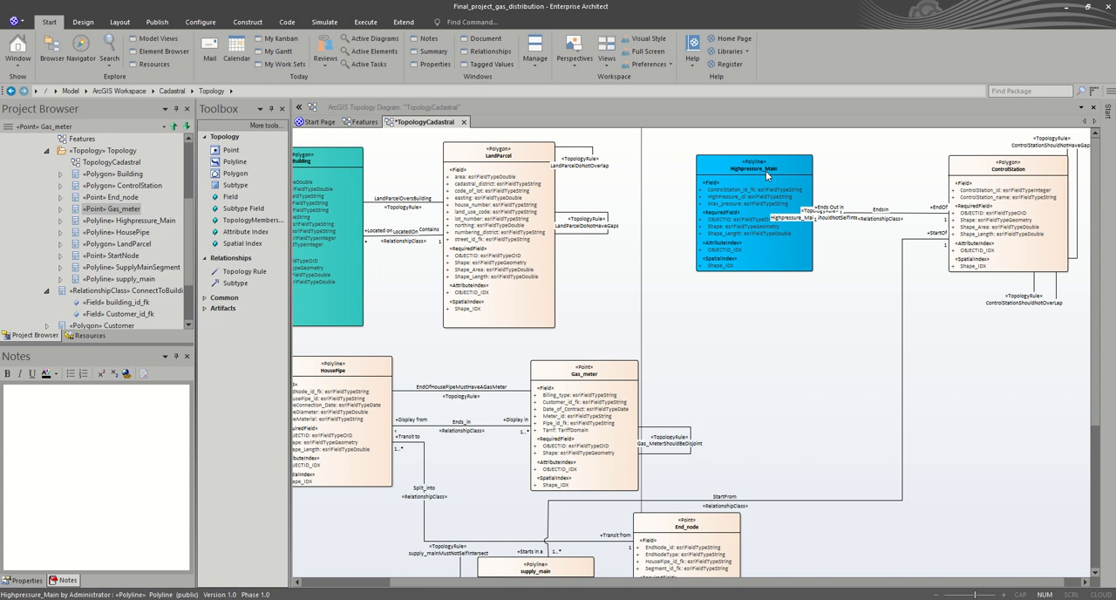
left_click(1040, 181)
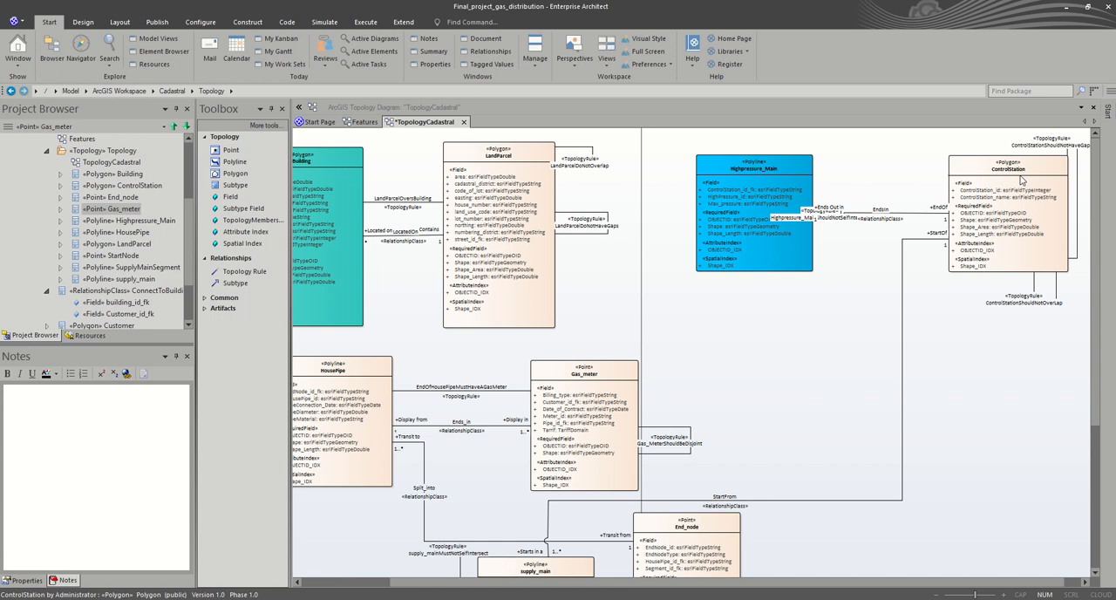
left_click(979, 166)
left_click_drag(978, 166, 984, 161)
left_click(982, 384)
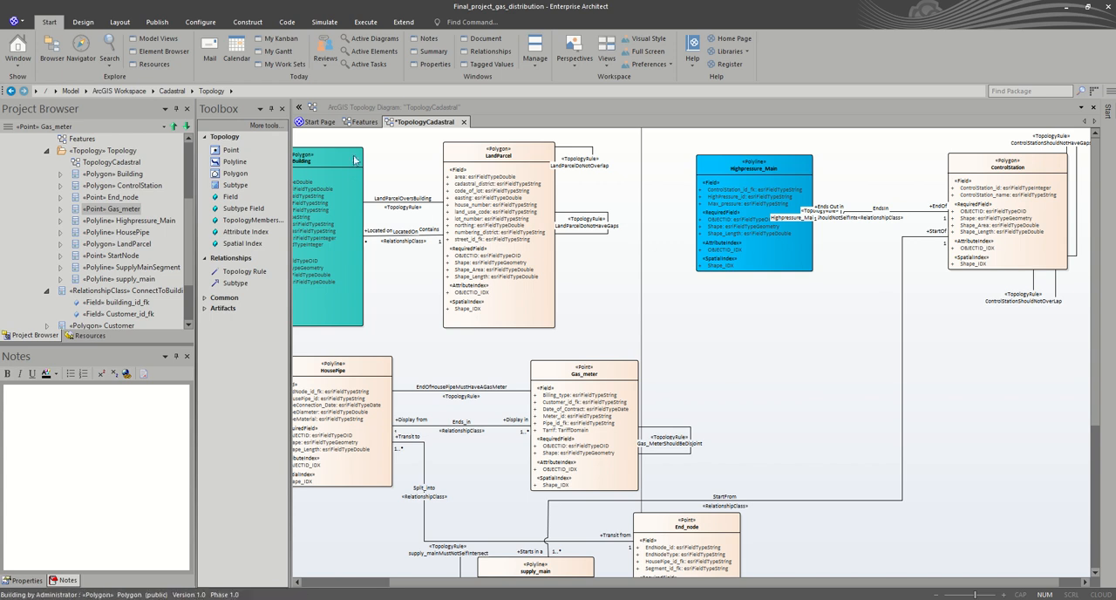
Step: Draw a Topology Rule connector from Highpressure_Main to ControlStation and move it up, clear of the Endsin relationship
left_click(226, 274)
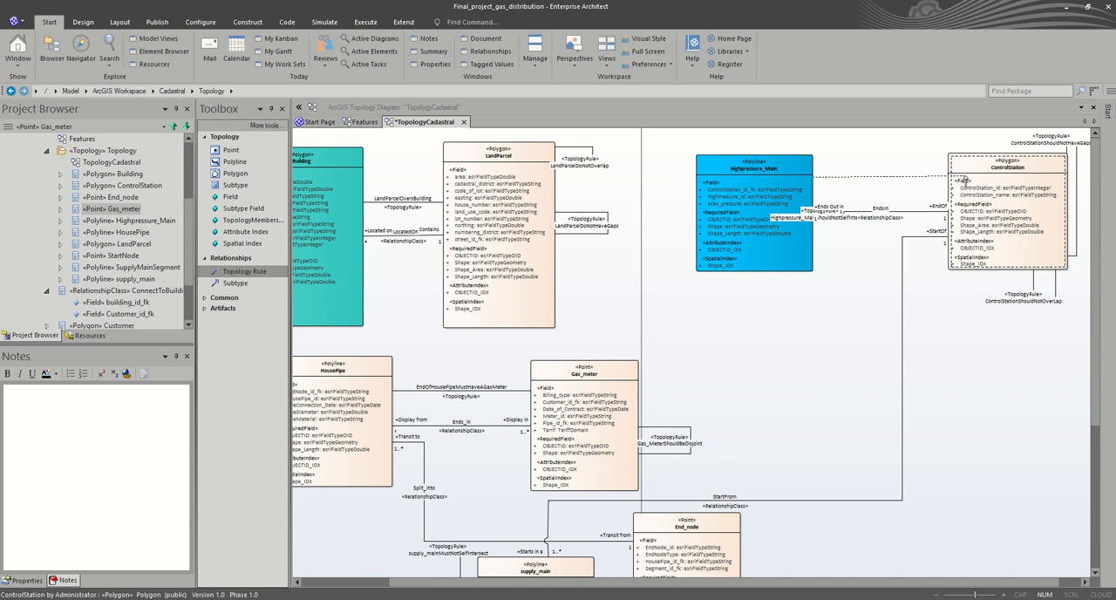
left_click(964, 179)
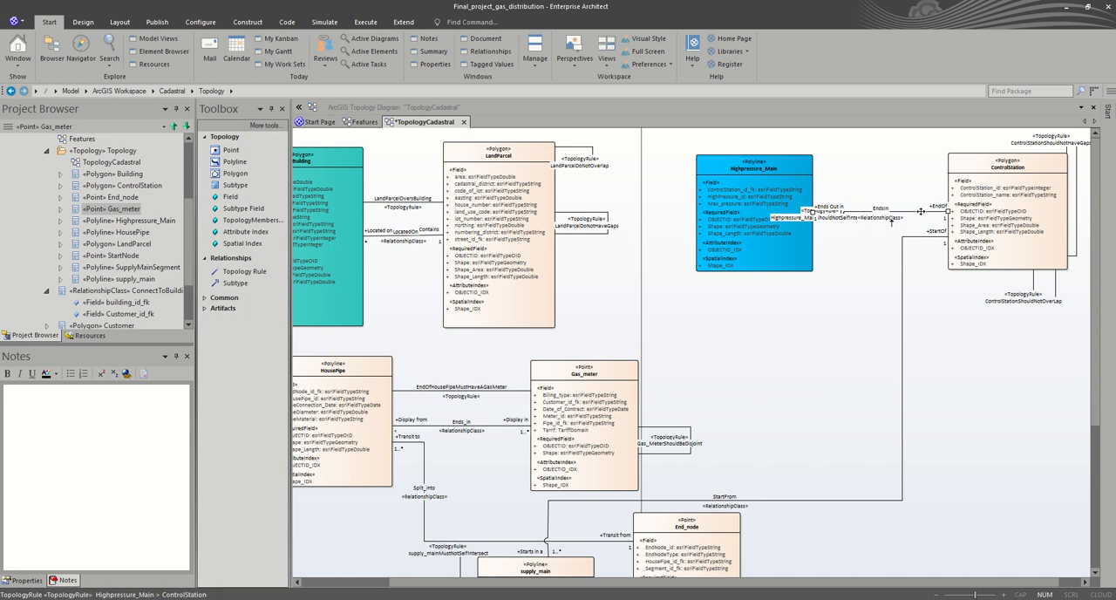
left_click_drag(922, 209, 904, 177)
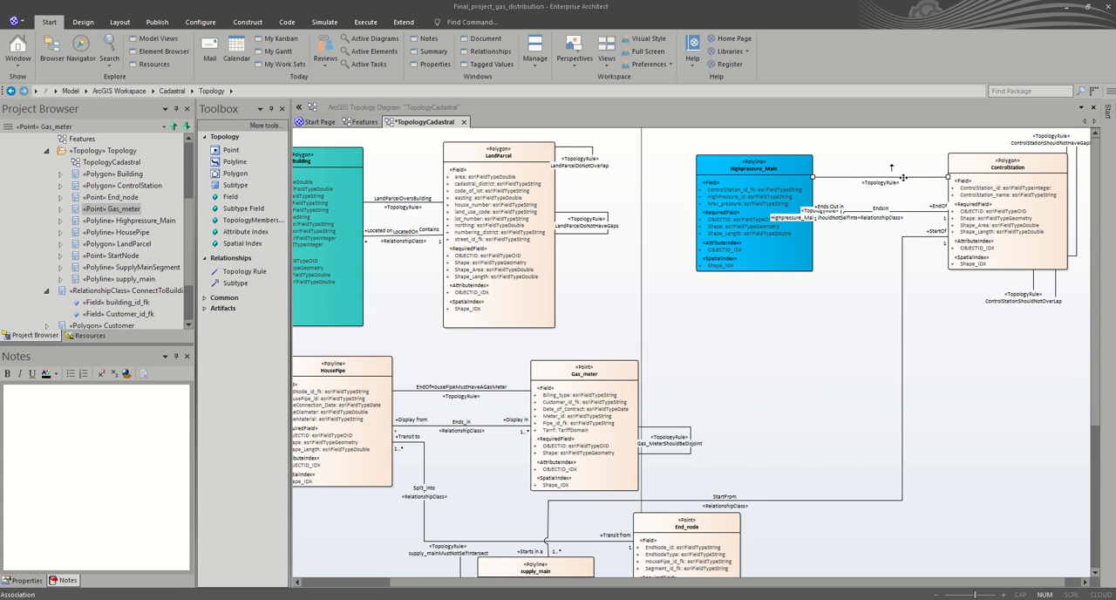
Step: Try naming the rule between Highpressure_Main and ControlStation Highpressure_MainShouldEndInControlStation in its properties
double_click(904, 178)
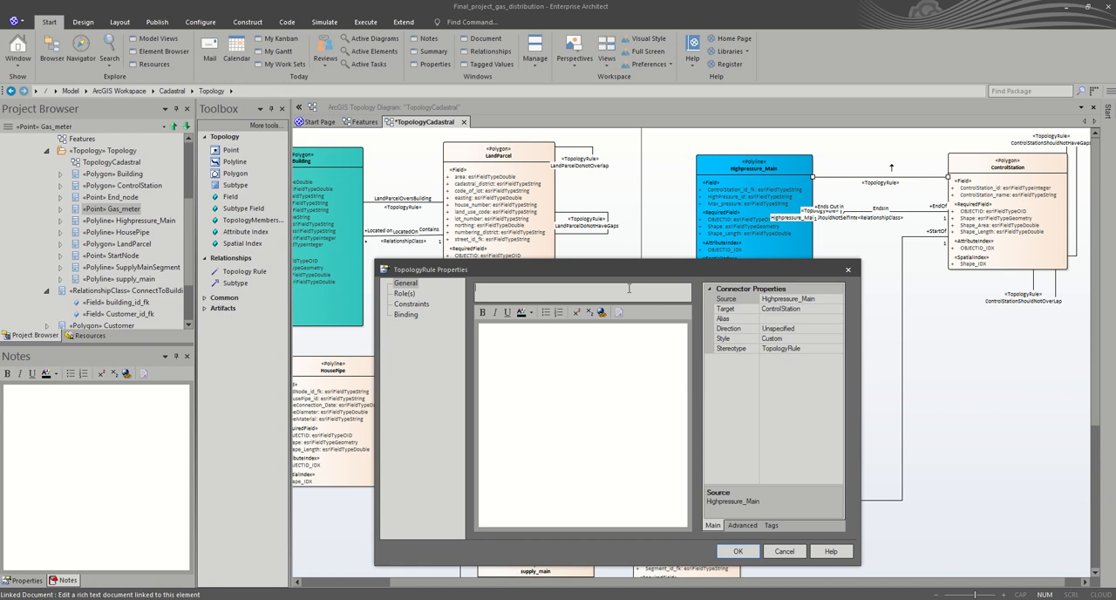
type("HighP")
key("BackSpace")
type("pressure_MainShouldEndInControlStat")
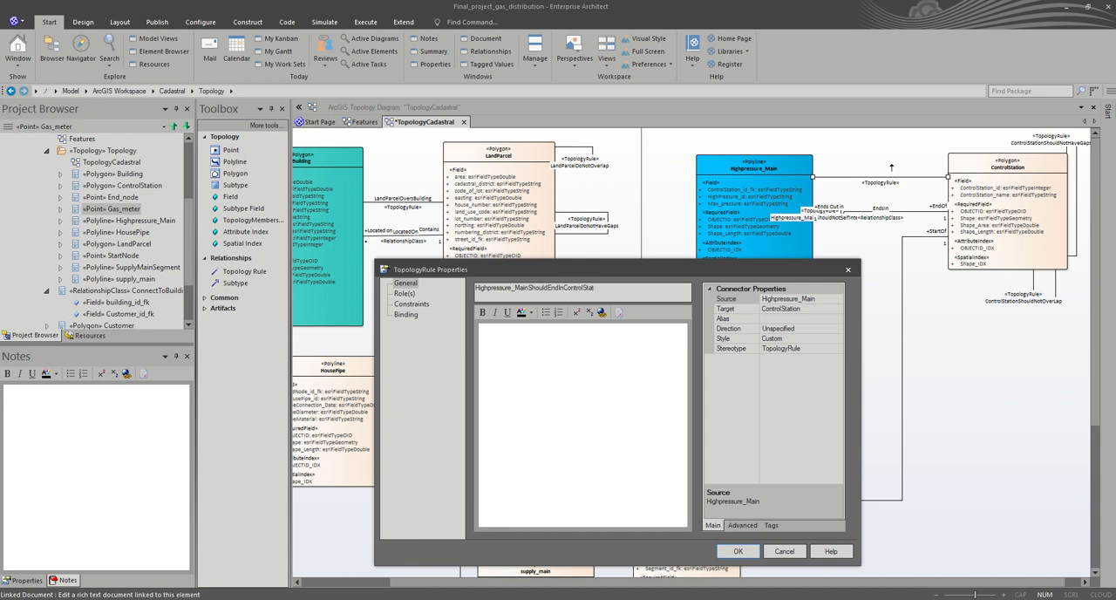
type("ion")
Step: Try the TopologyRuleType esriTRTAreaNoGaps for the Highpressure_Main to ControlStation rule, and close its properties without saving
left_click(771, 525)
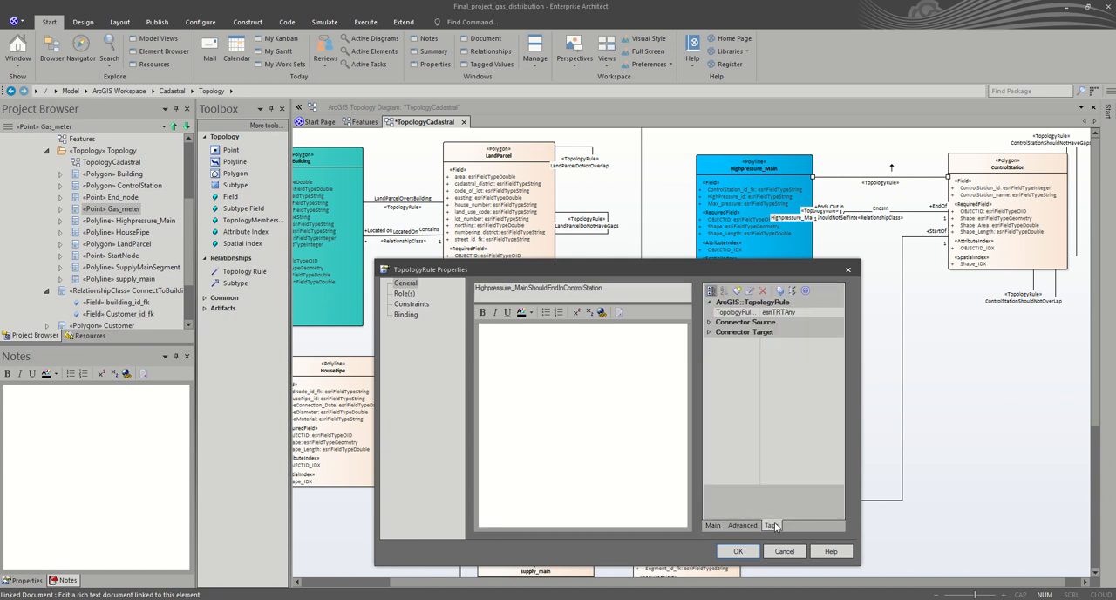
left_click(785, 312)
left_click(837, 313)
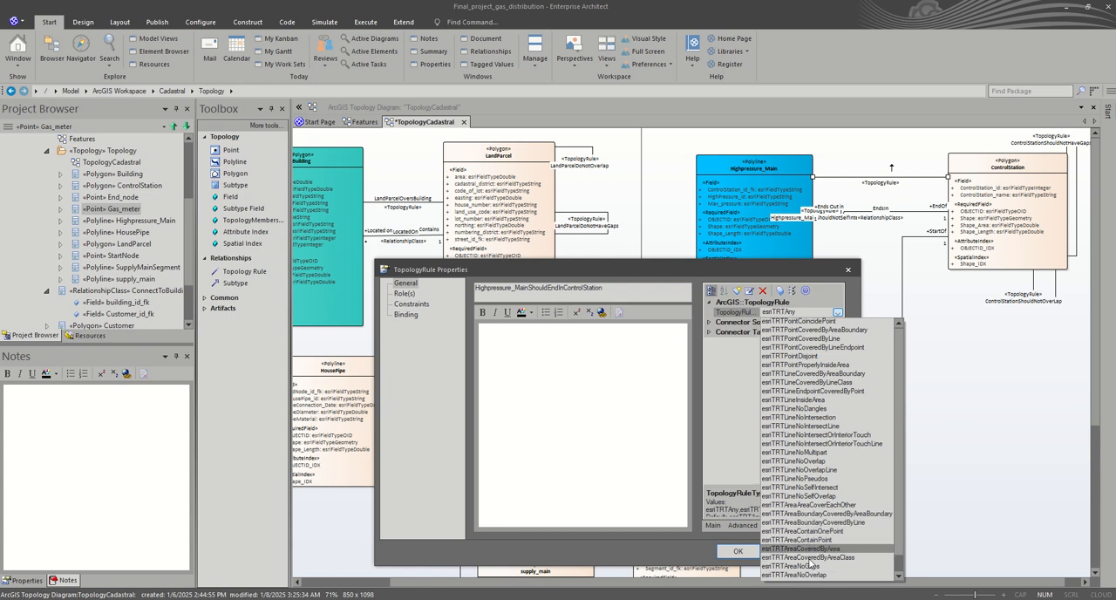
scroll(811, 564, "down", 1)
scroll(818, 565, "up", 1)
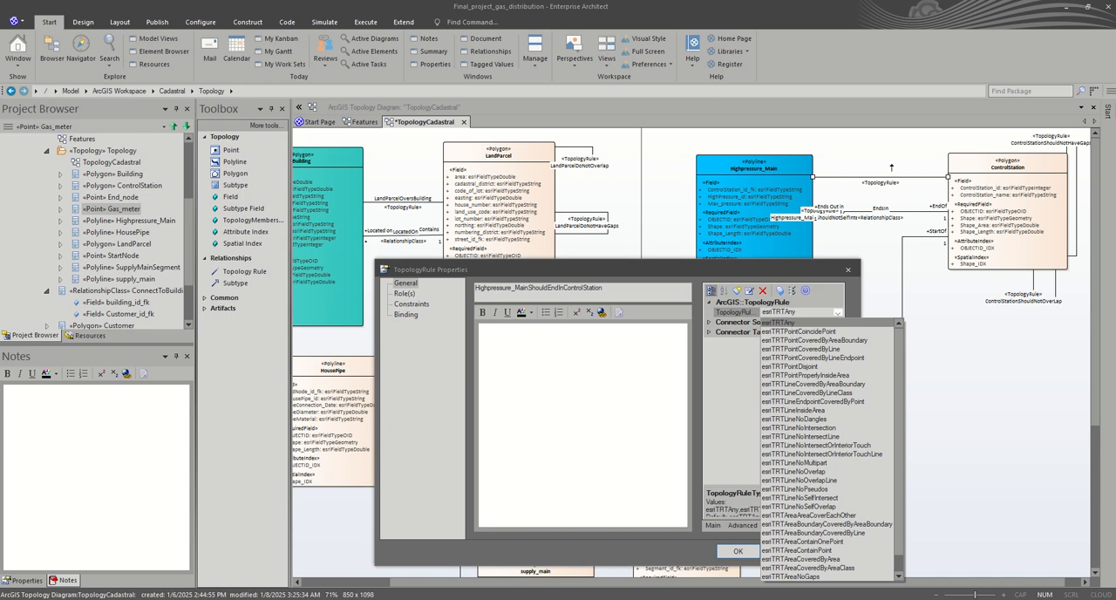
left_click(791, 576)
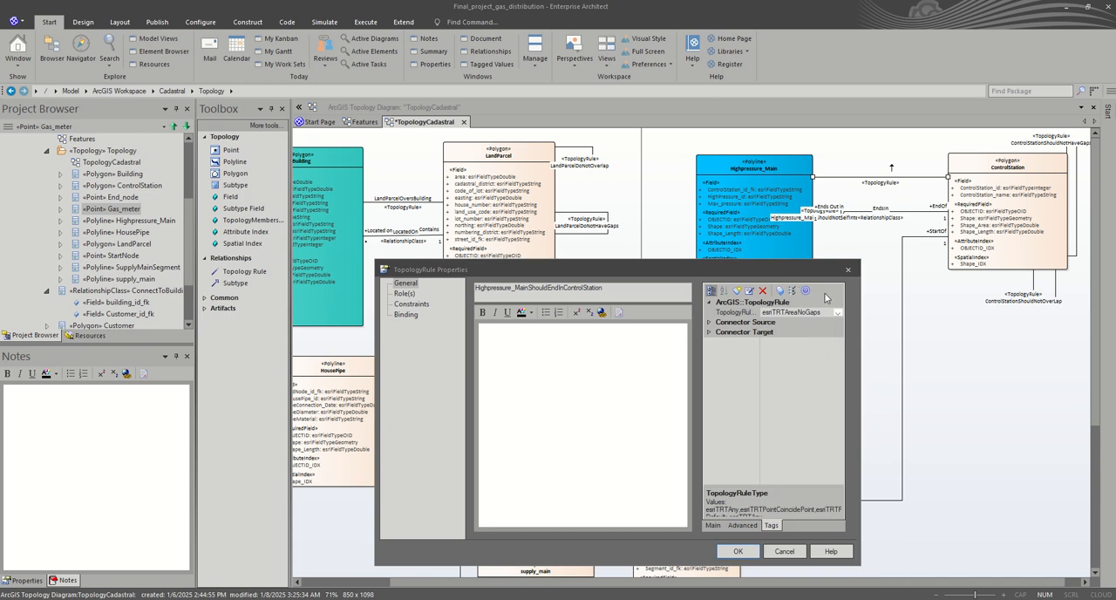
left_click(836, 315)
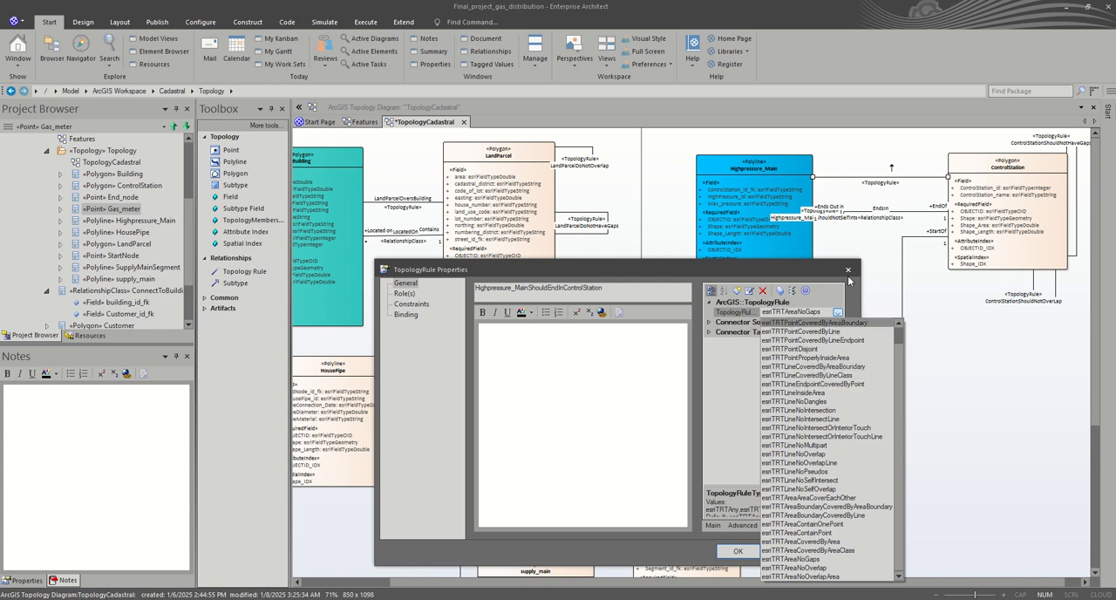
left_click(849, 277)
left_click(849, 277)
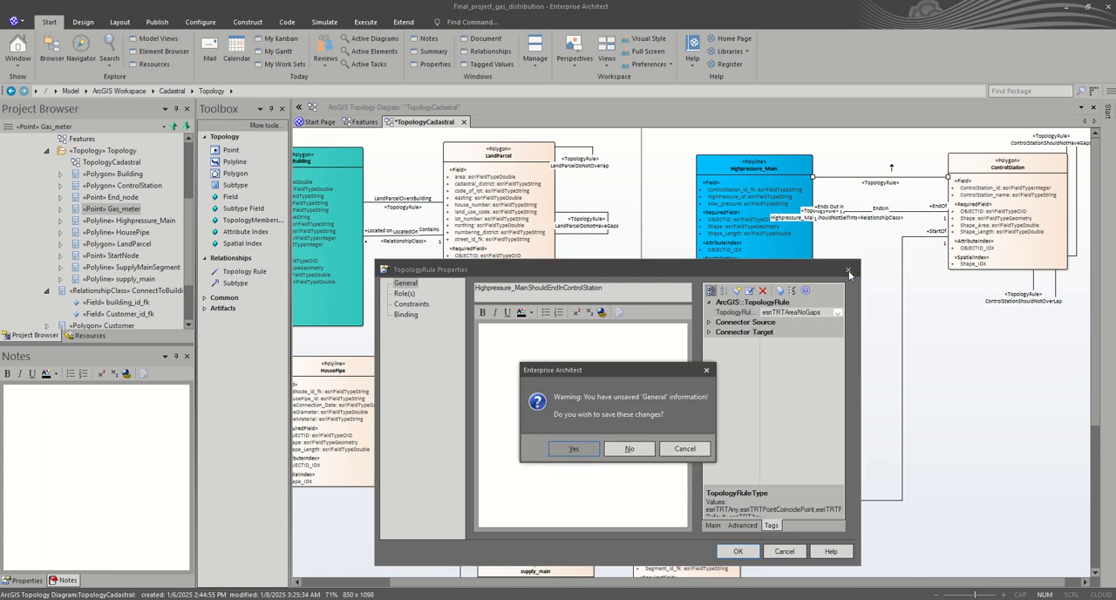
left_click(637, 450)
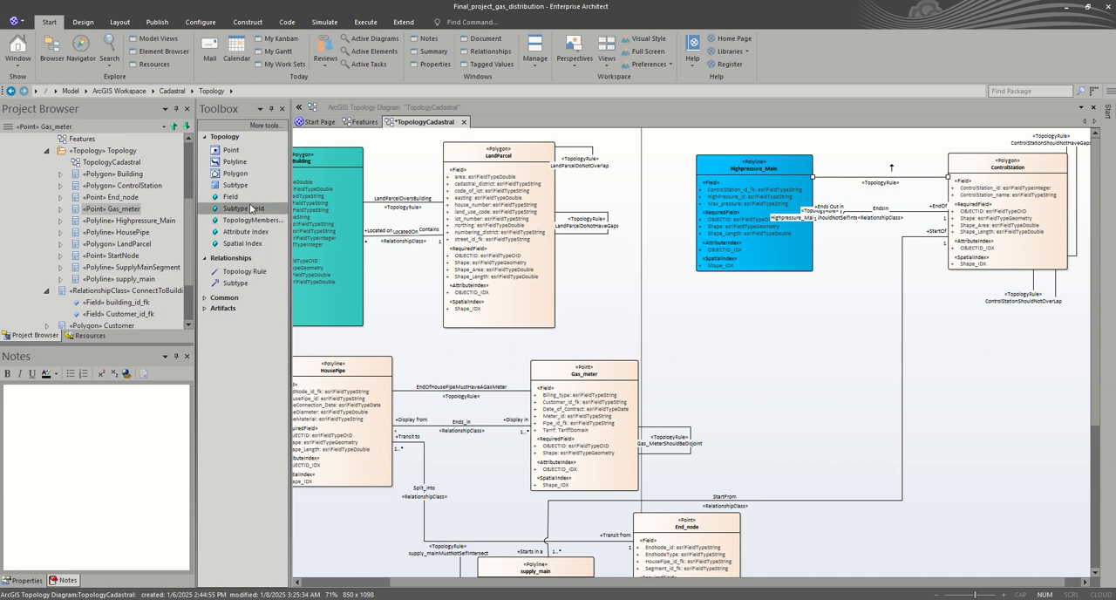
Step: Add a new Point feature class in the empty area below ControlStation
left_click(238, 151)
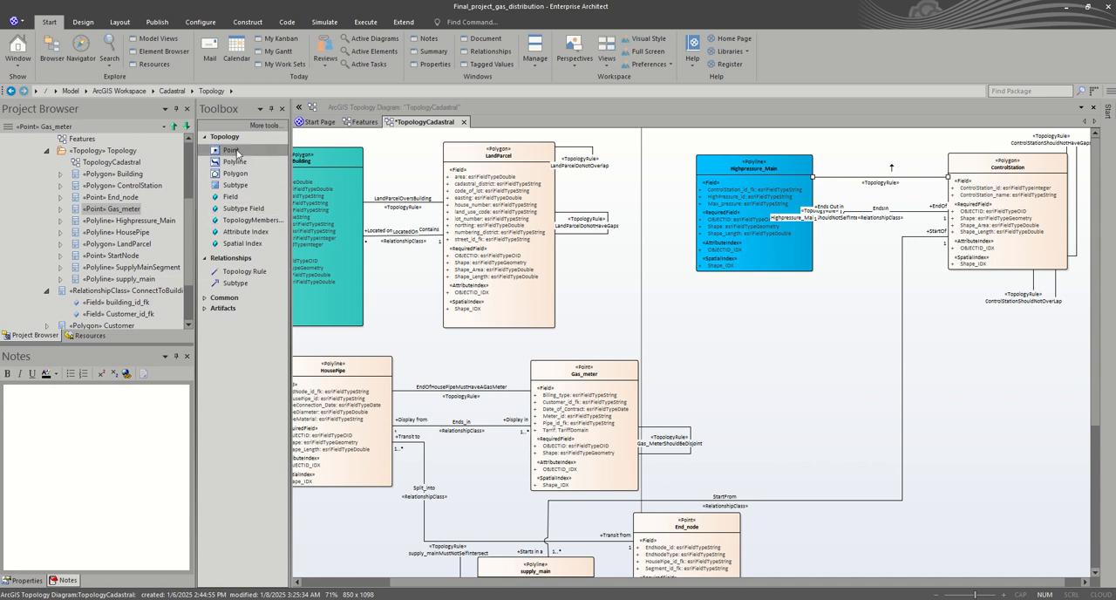
left_click(985, 337)
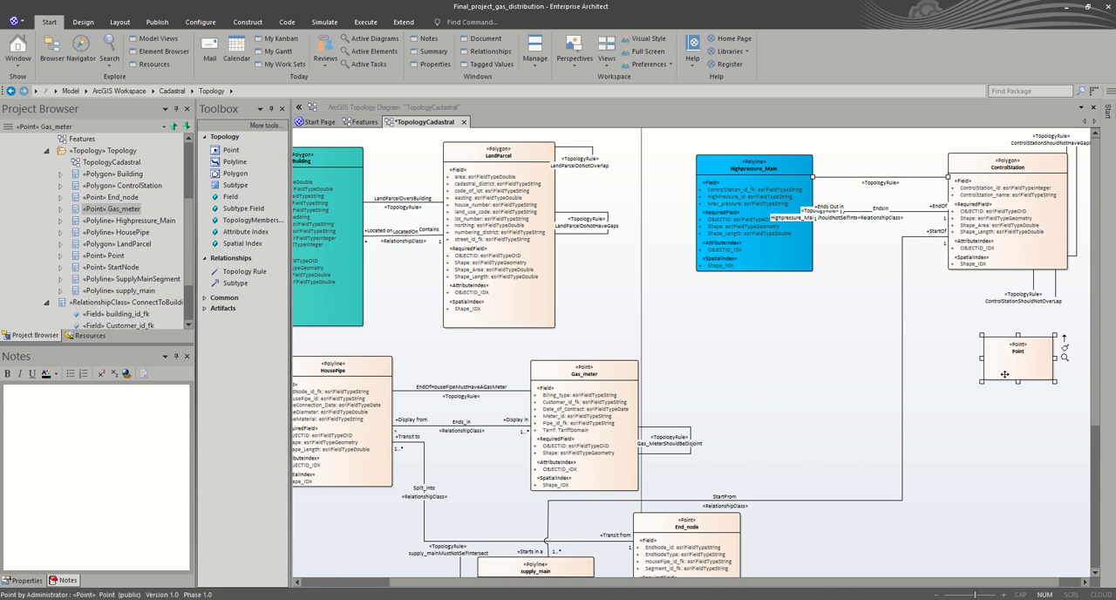
left_click(1018, 350)
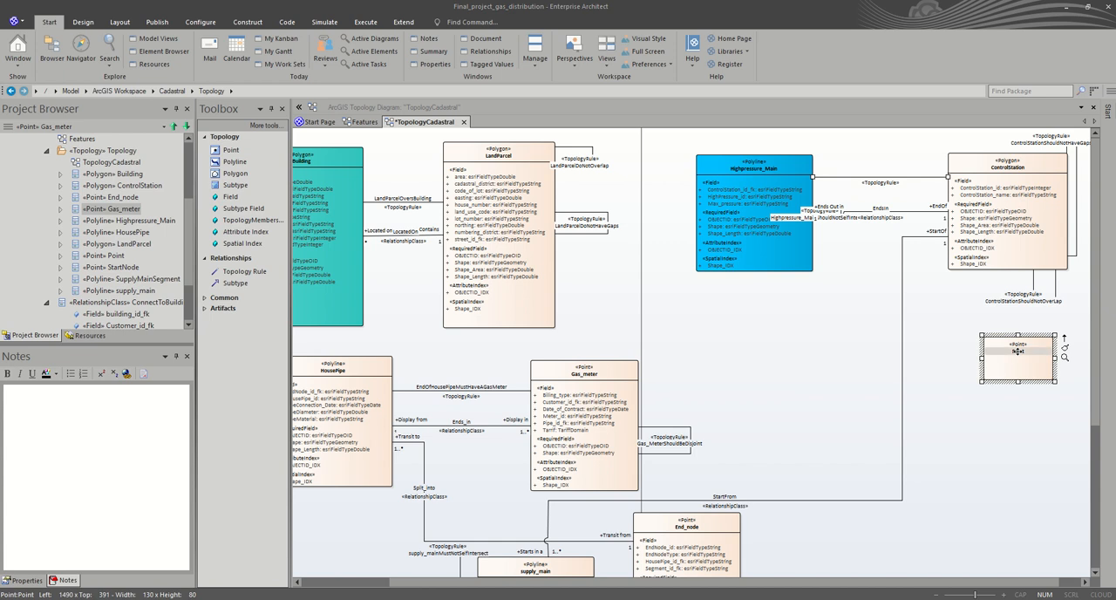
Step: Rename the new Point class PointOnControlStationBoundary and reduce its box height to about 72
double_click(1018, 351)
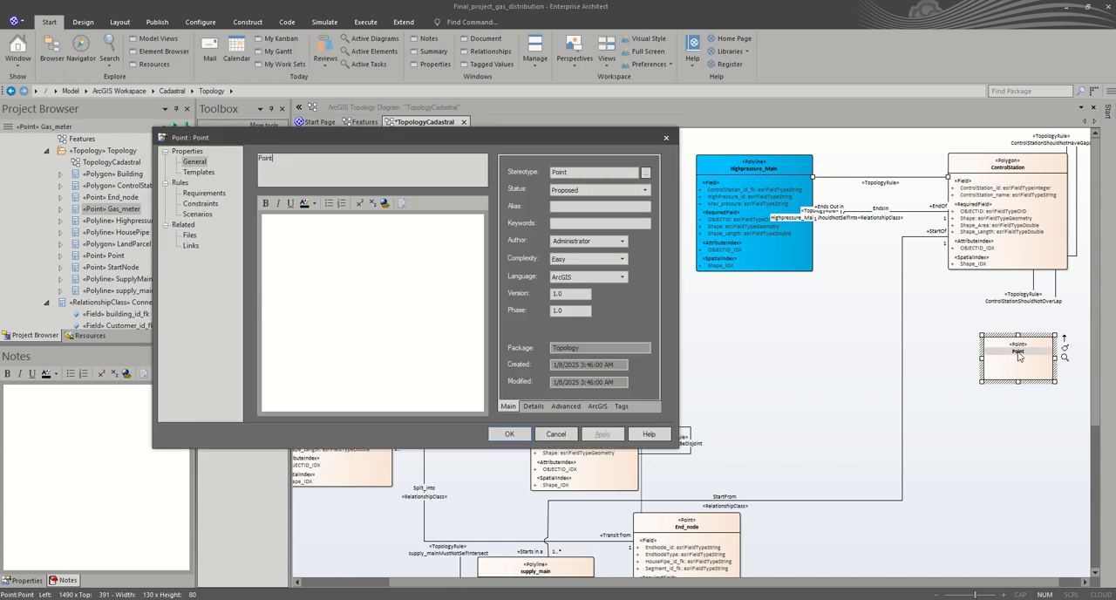
left_click_drag(307, 165, 214, 167)
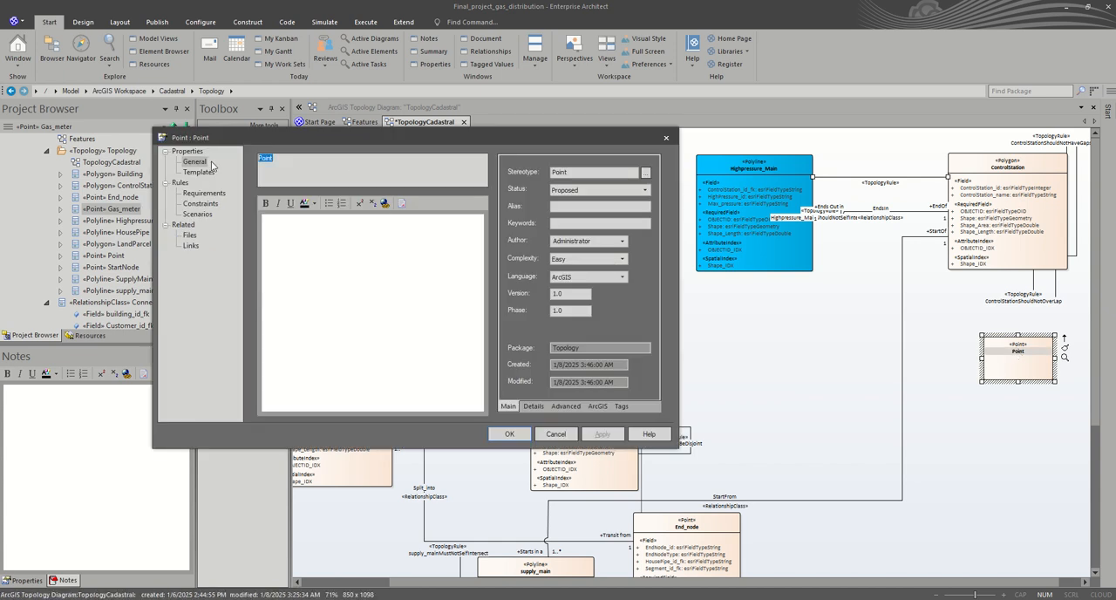
left_click(317, 172)
type("OnControlStationBoundary")
left_click(510, 433)
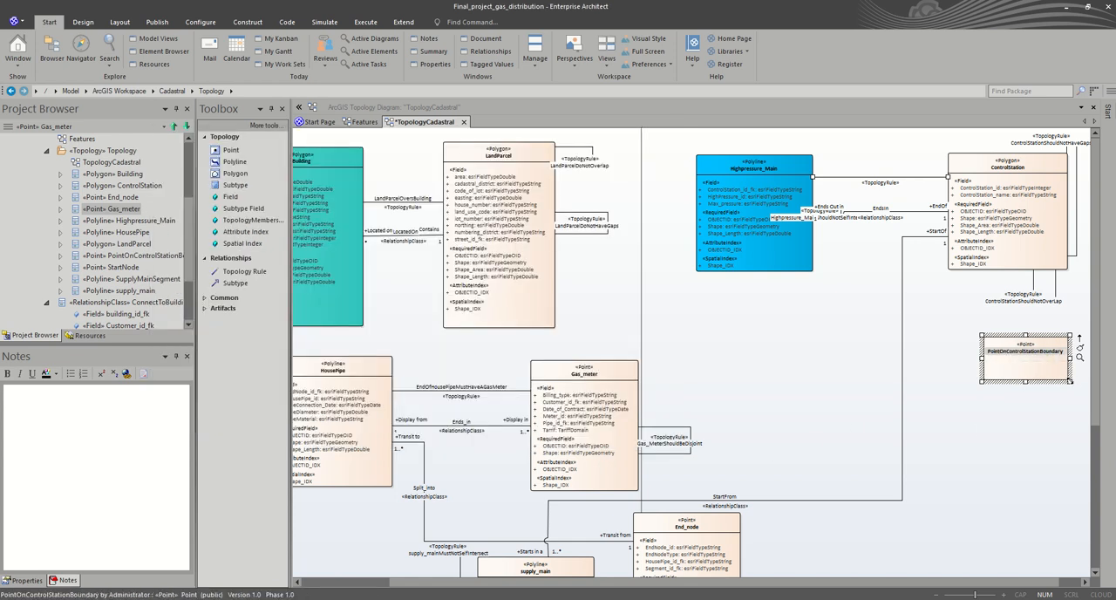
left_click_drag(1070, 381, 1070, 374)
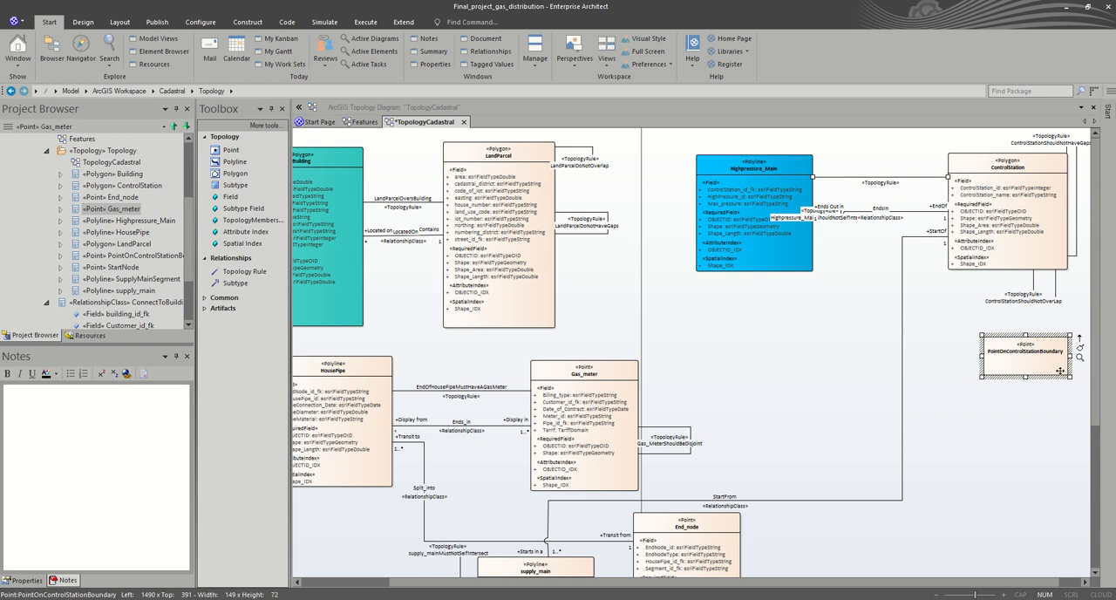
Step: Begin PointOnControlStationBoundary's notes with "This point is used to create the topology rule between Highpressure_main and Control station"
double_click(1055, 355)
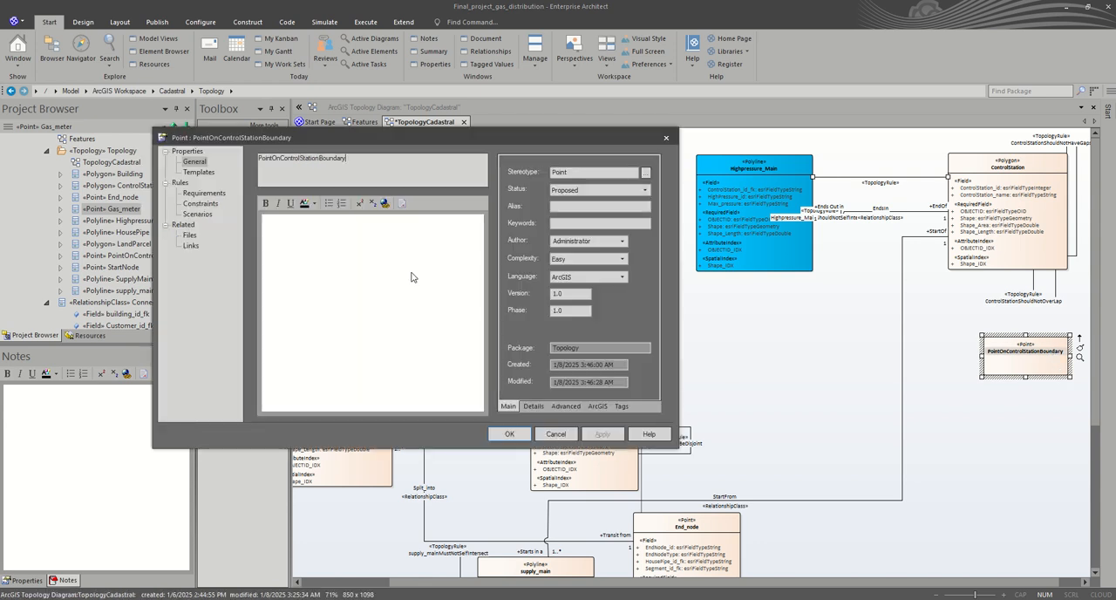
left_click(340, 224)
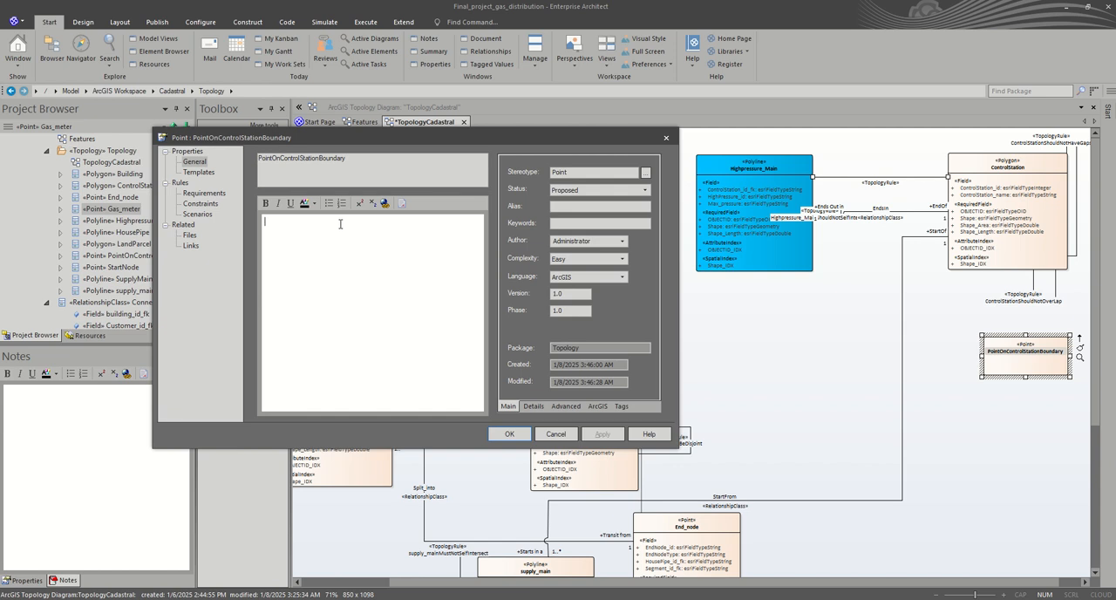
type("This point is used to create the topology rule betw")
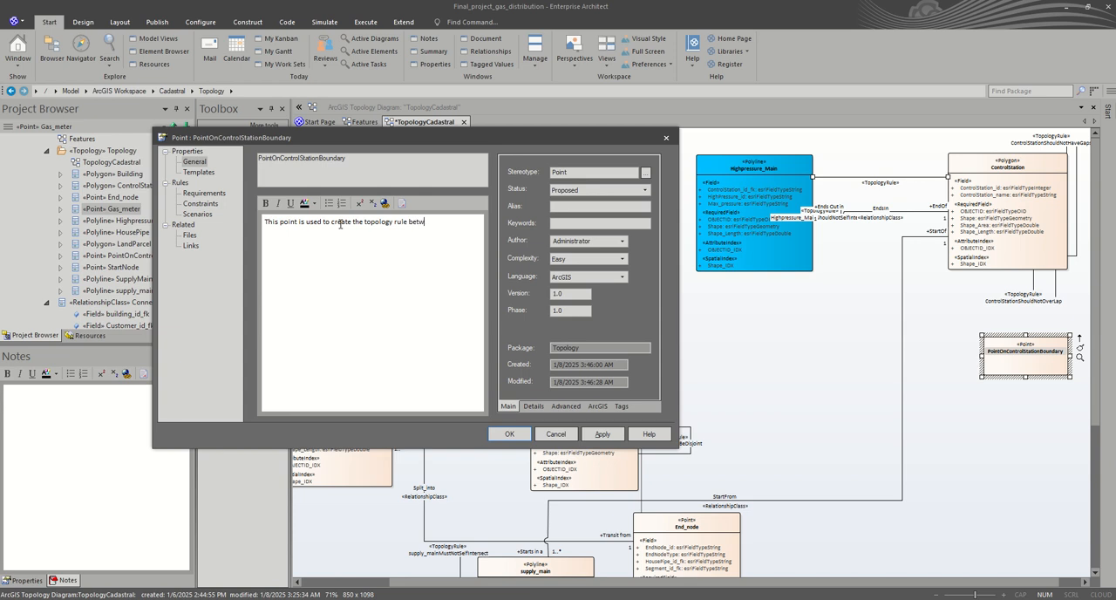
type("een ")
type("High")
type("pressure_m")
type("ain")
type(" and")
type(" Cont")
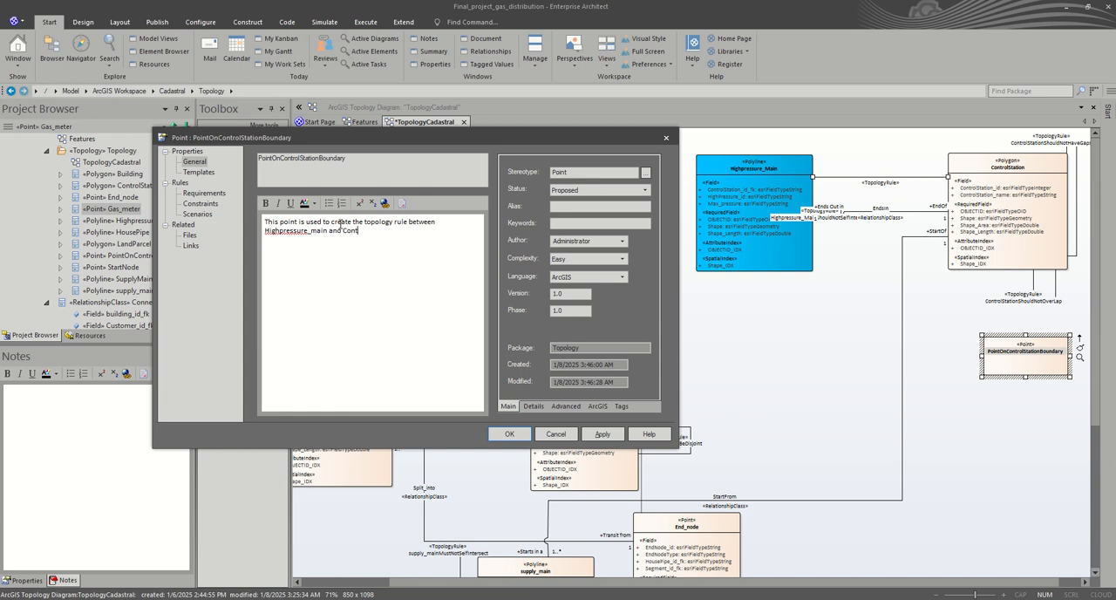
type("rol station because the topology rule")
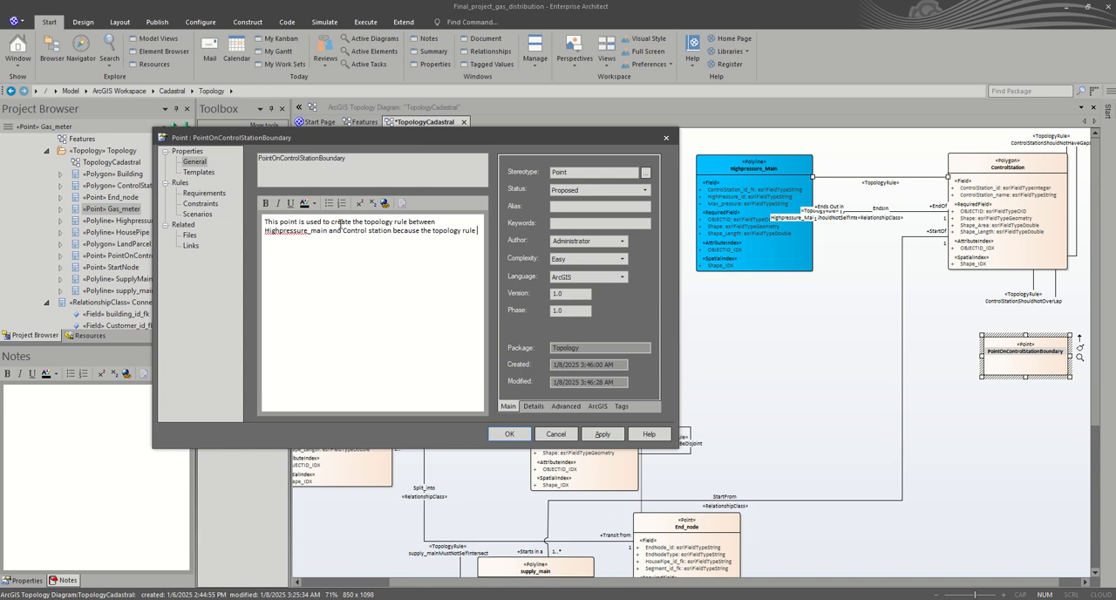
type(" (\"")
Step: Complete the note with "because the topology rule "LineEndPointCoveredByAreaBoundary" does not exist in the given list." and save the point's properties
type("Line")
type("E")
type("ndPoint")
type("Cover")
type("edBy")
type("Area")
type("Boundary")
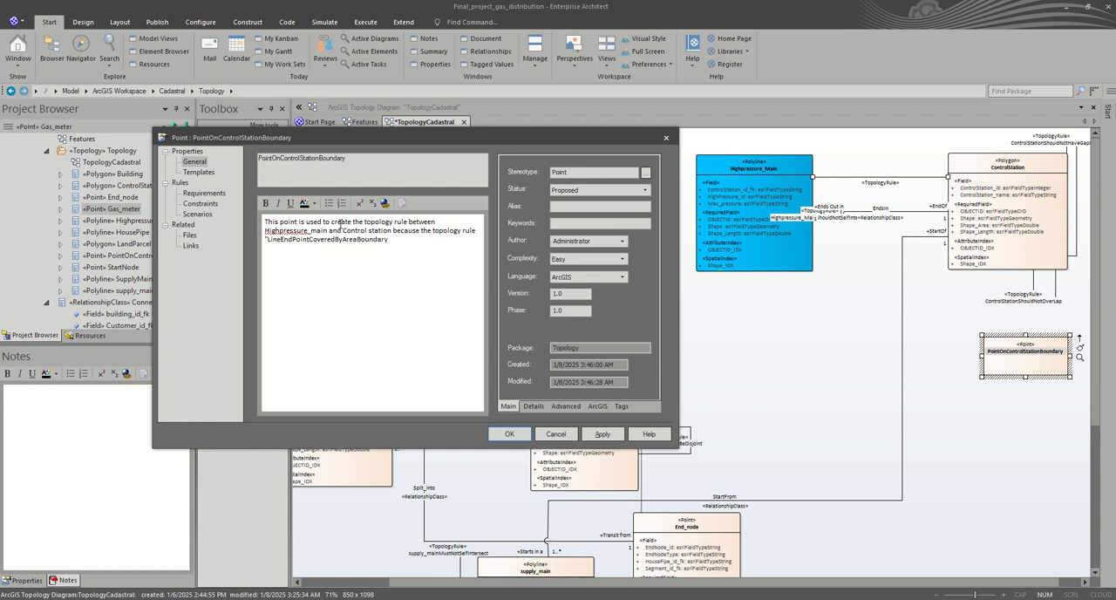
type("\" does not exist in")
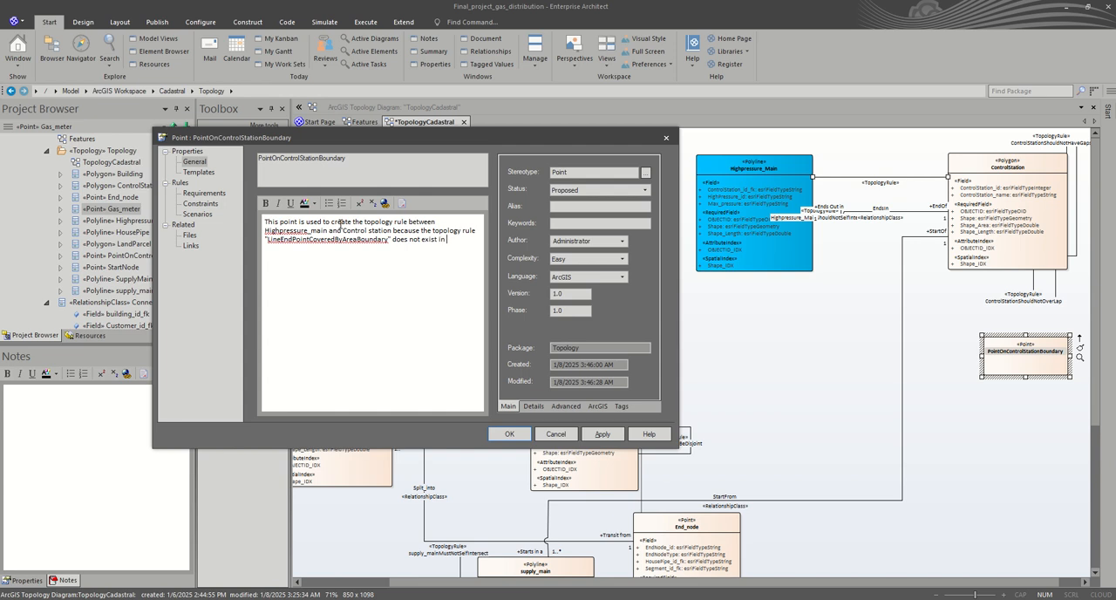
key("BackSpace")
key("BackSpace")
key("BackSpace")
type("in the given list.")
left_click(510, 434)
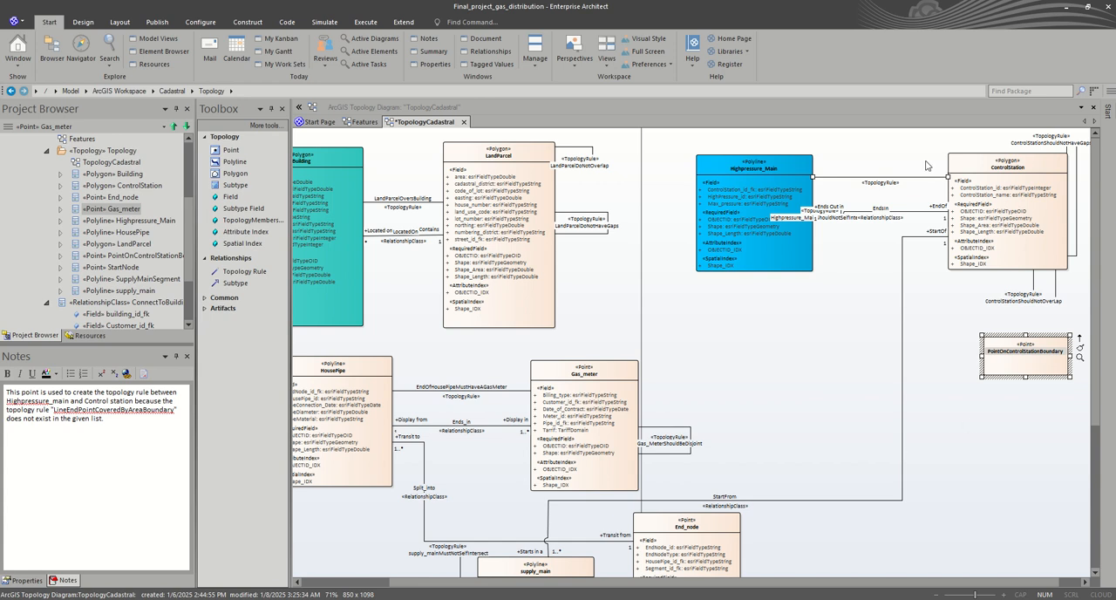
Step: Reattach the Highpressure_Main rule's ControlStation end to PointOnControlStationBoundary, and add a Topology Rule from that point to ControlStation
left_click_drag(951, 179, 992, 355)
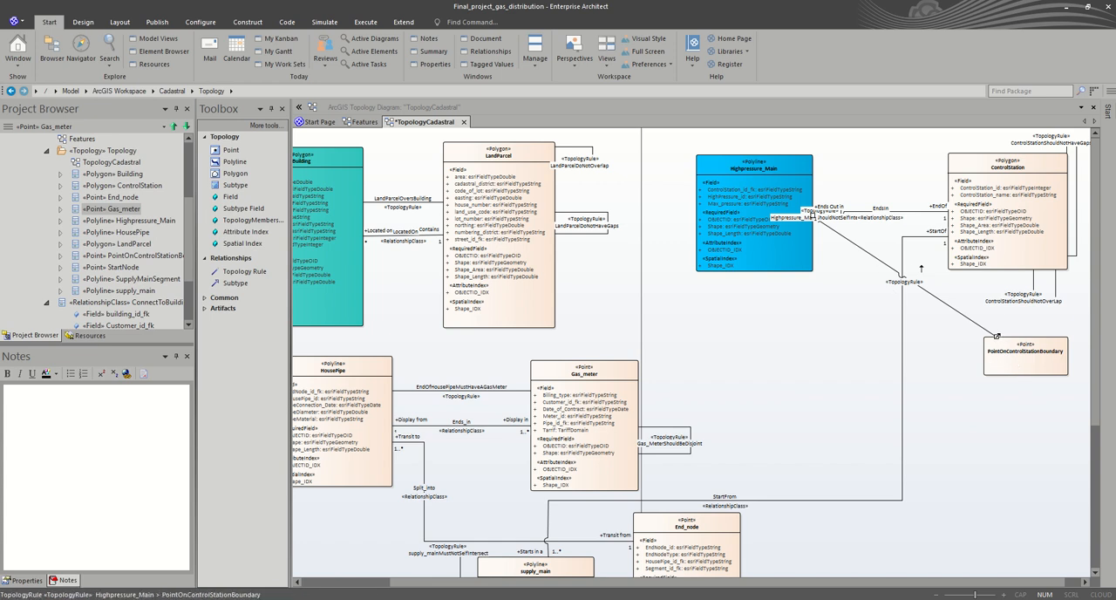
left_click(248, 271)
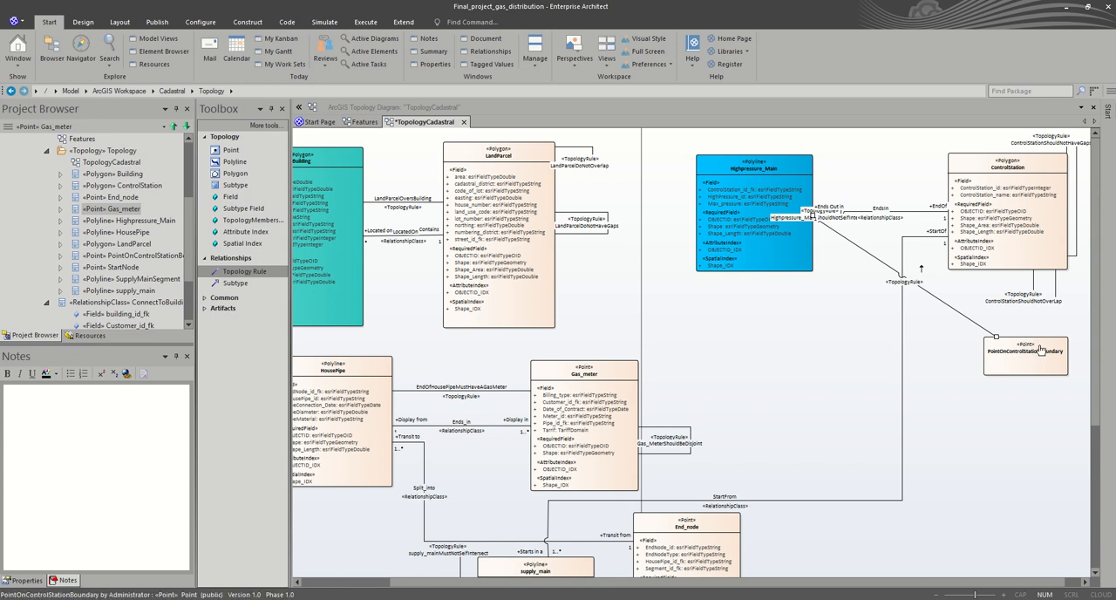
left_click_drag(1036, 349, 1026, 266)
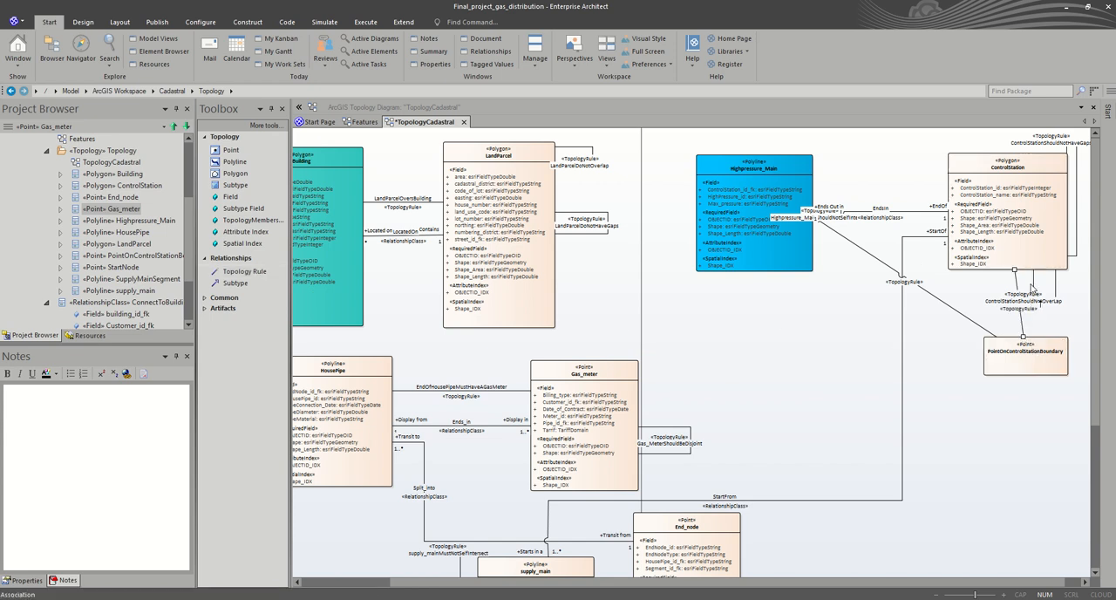
Step: Move PointOnControlStationBoundary slightly down and set the Highpressure_Main rule connector's line style to Orthogonal - Square
left_click_drag(1045, 349, 1026, 384)
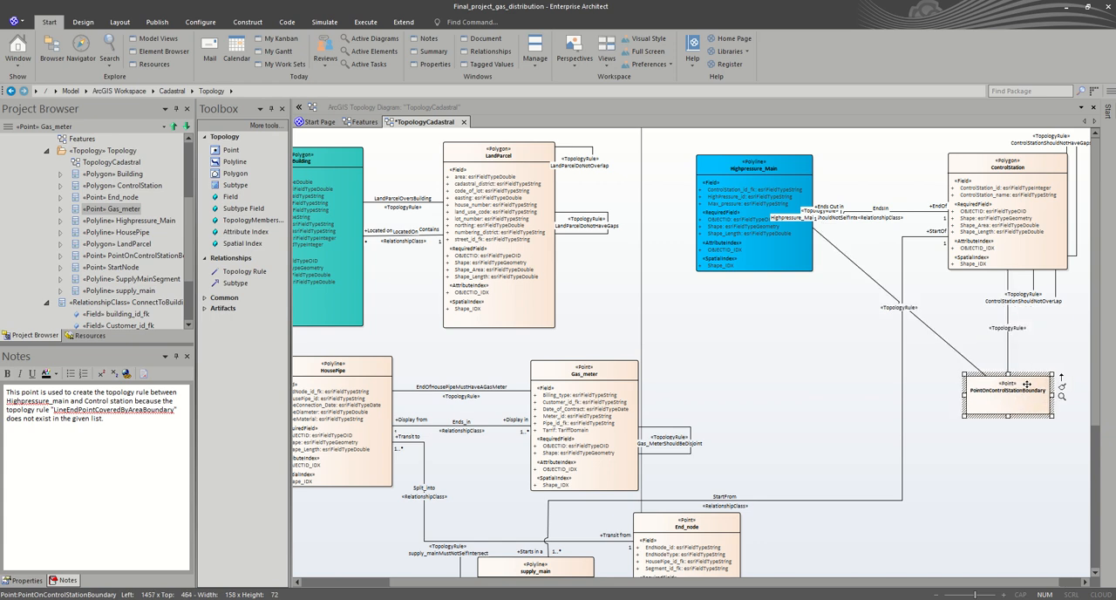
left_click(972, 363)
right_click(970, 364)
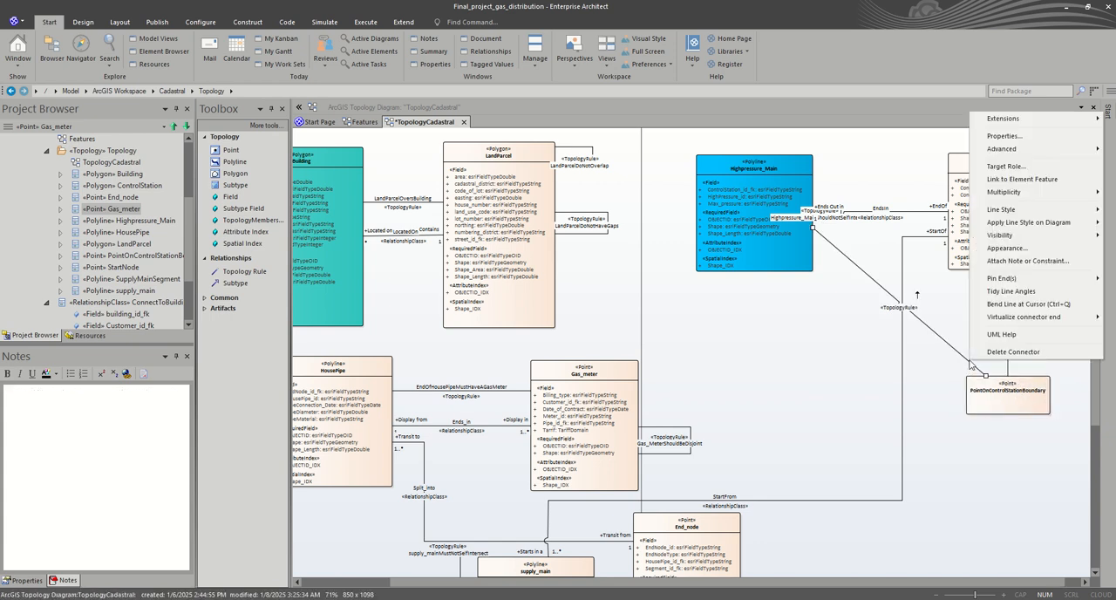
mouse_move(1016, 211)
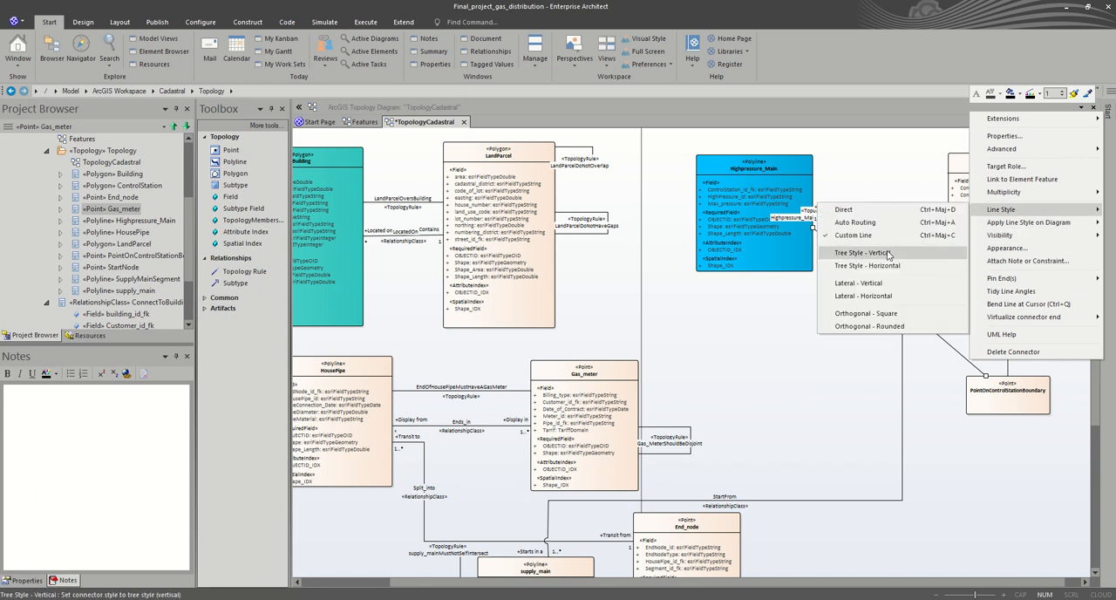
left_click(869, 313)
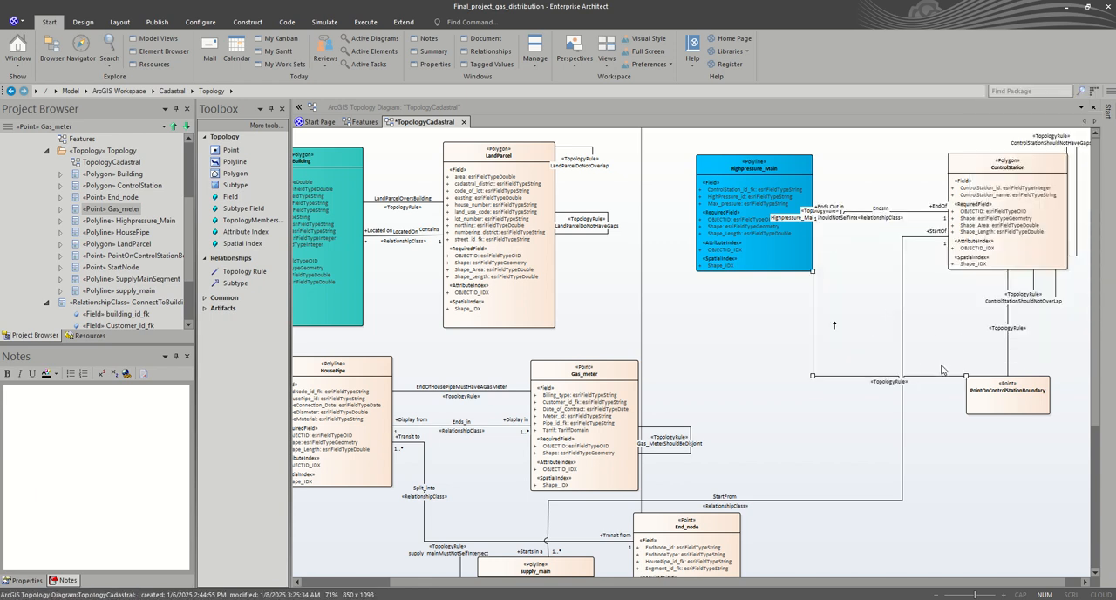
left_click(1046, 352)
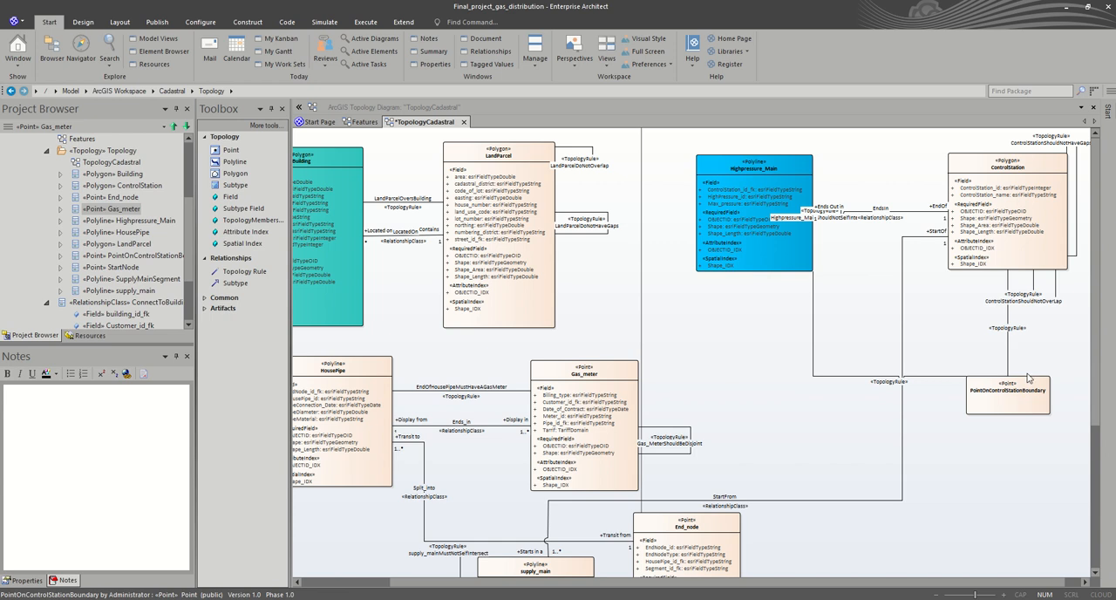
Step: Name the rule between PointOnControlStationBoundary and ControlStation ThePointIsLocatedOneTheControlStationBoundary in its properties
left_click(1007, 342)
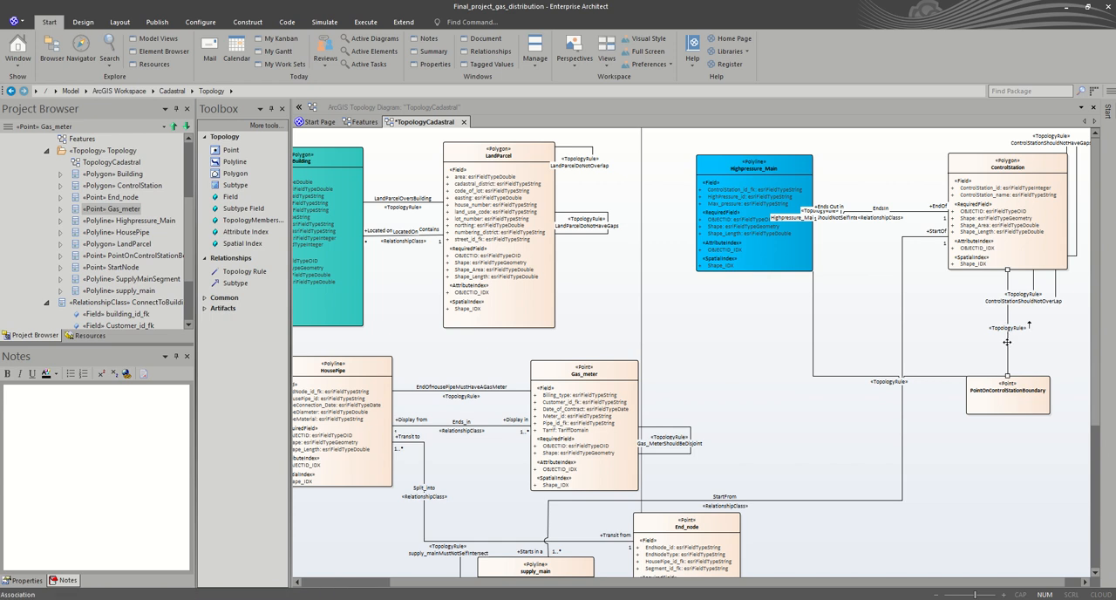
double_click(1008, 341)
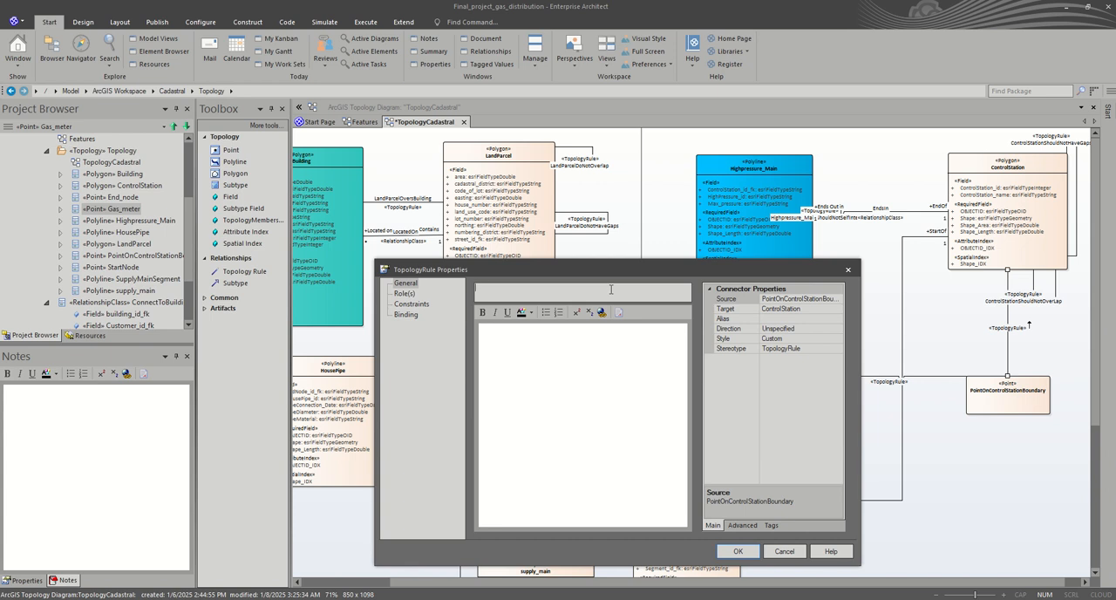
type("ThePointIs LocatedOne teControlStationBoundary")
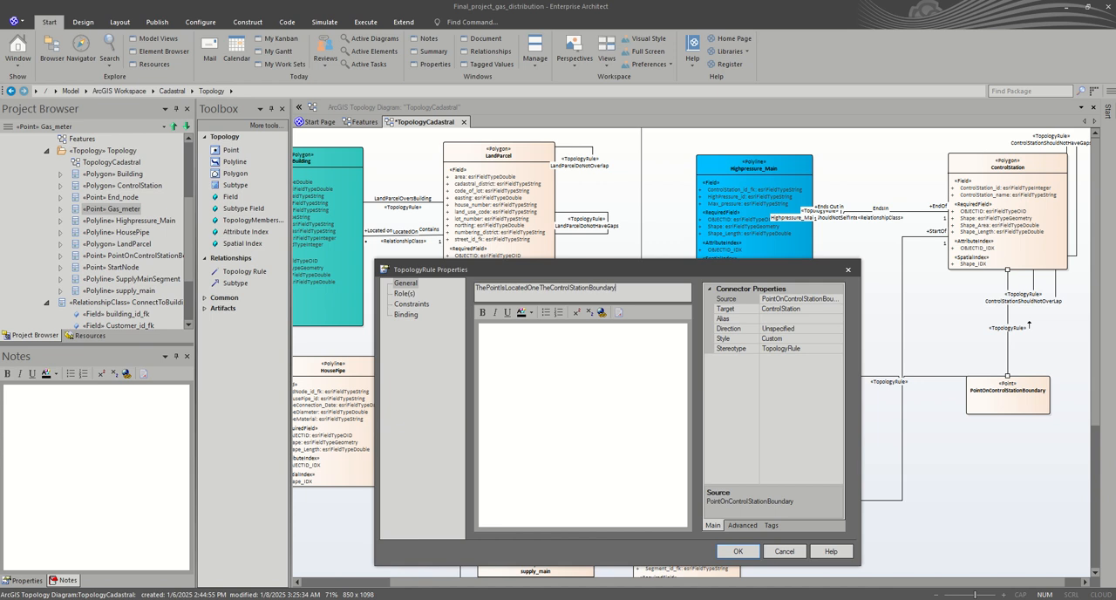
Step: Set the point-to-ControlStation rule's TopologyRuleType to esriTRTPointCoveredByAreaBoundary and save its properties
left_click(768, 526)
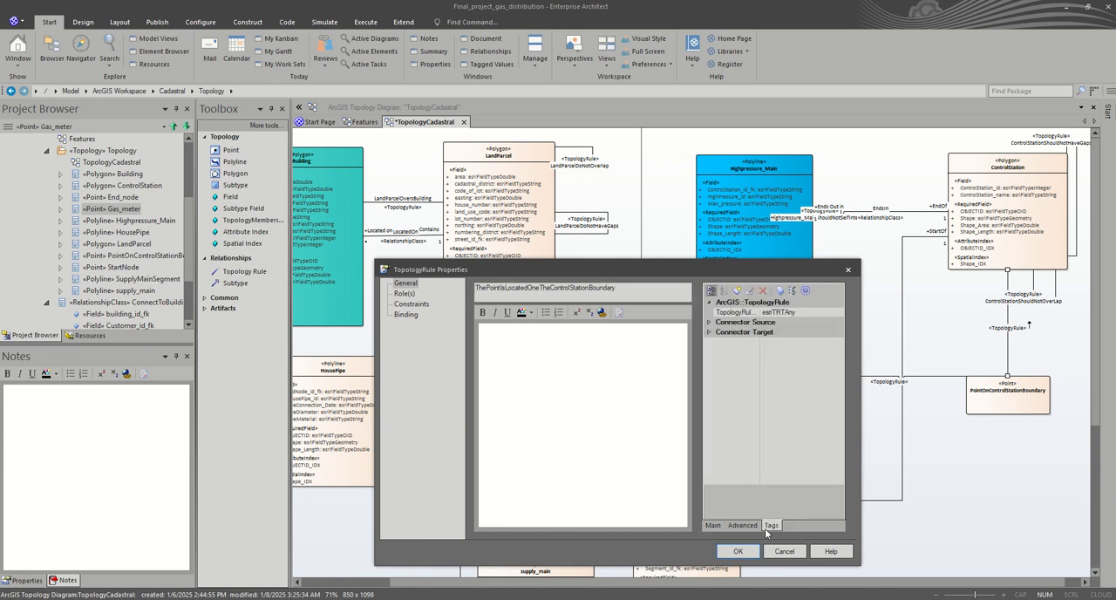
left_click(811, 313)
left_click(838, 312)
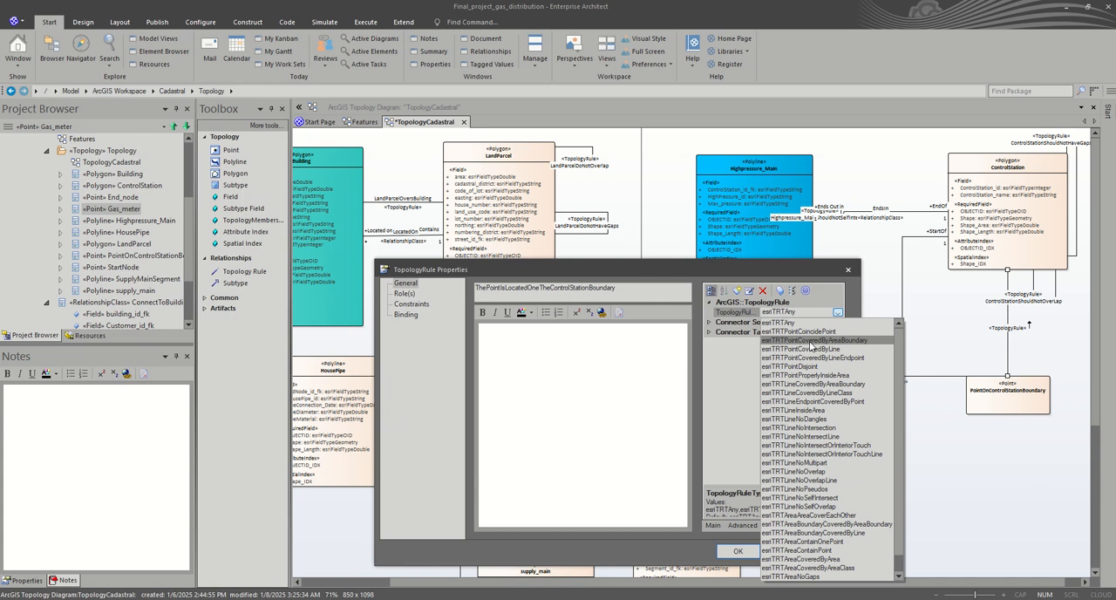
scroll(816, 519, "down", 1)
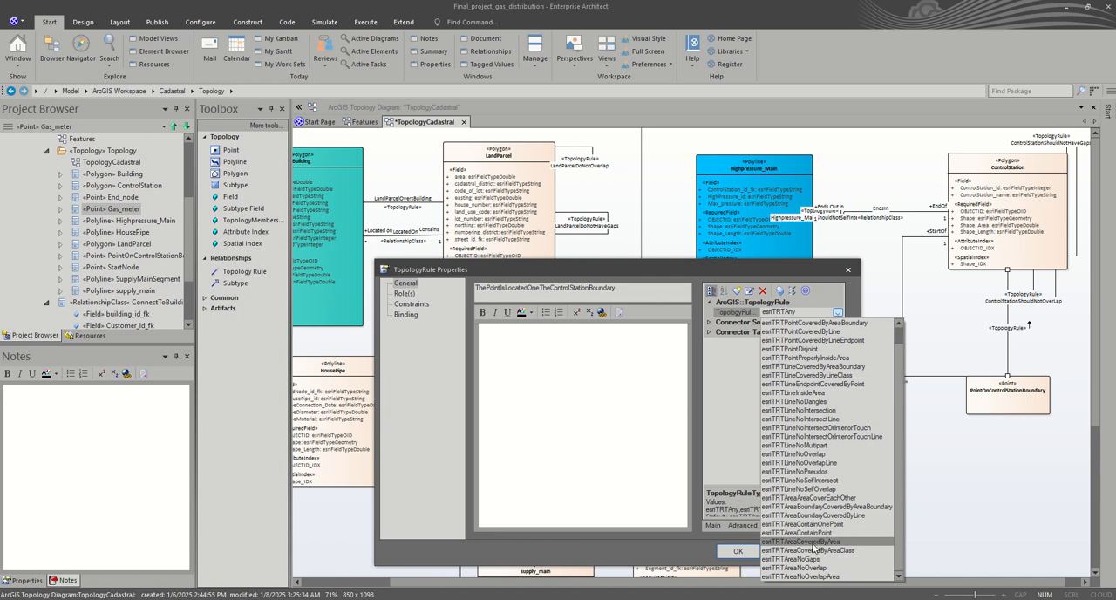
scroll(828, 557, "up", 1)
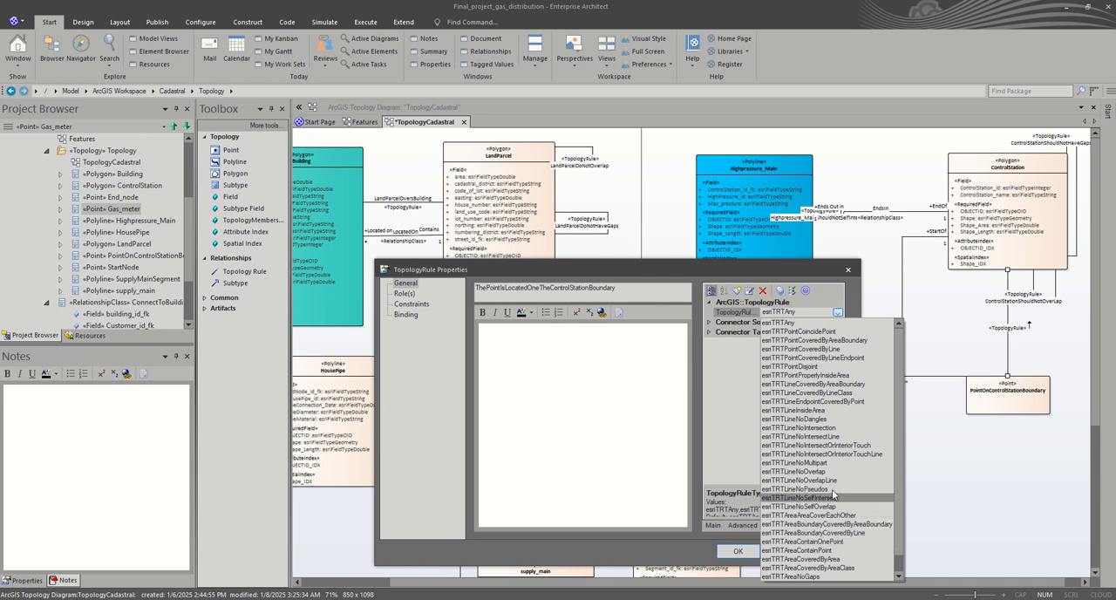
left_click(841, 341)
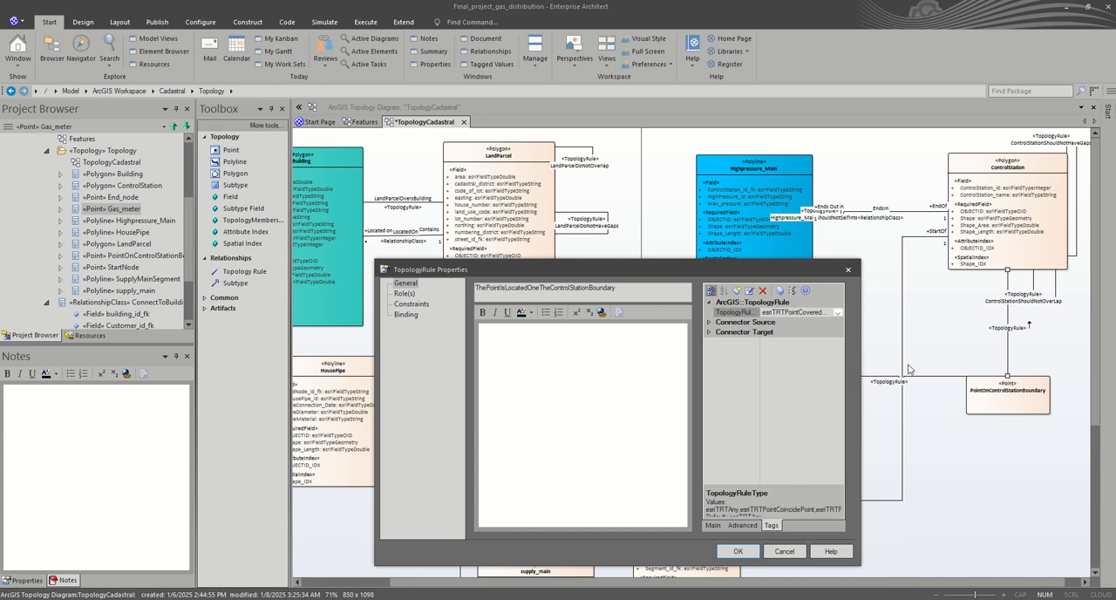
left_click(738, 551)
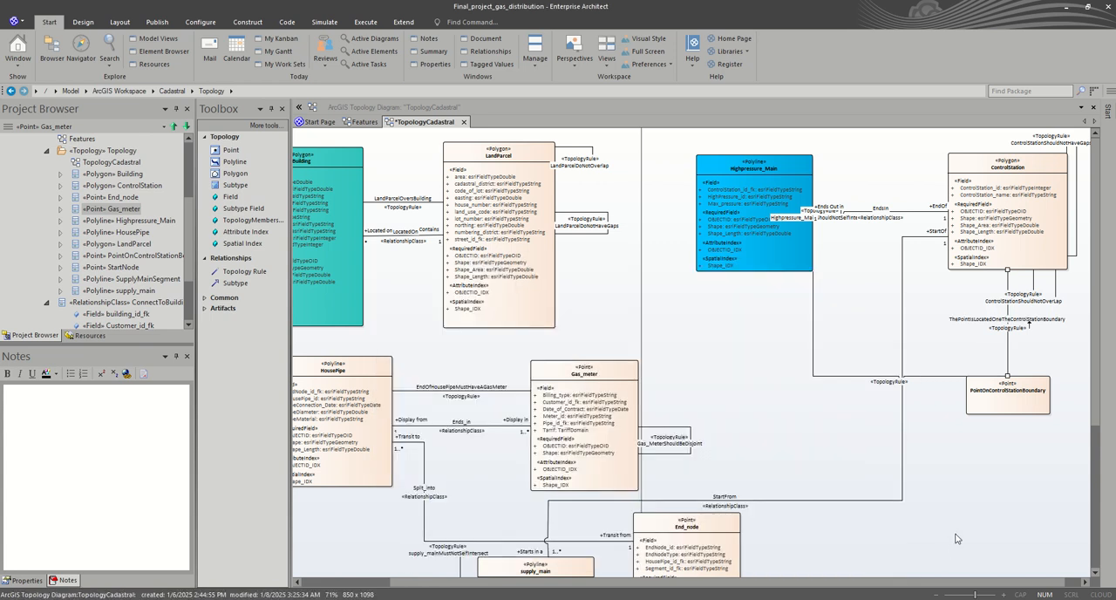
Step: Set the TopologyRuleType of the rule between Highpressure_Main and PointOnControlStationBoundary to esriTRTLineEndpointCoveredByPoint
left_click(854, 377)
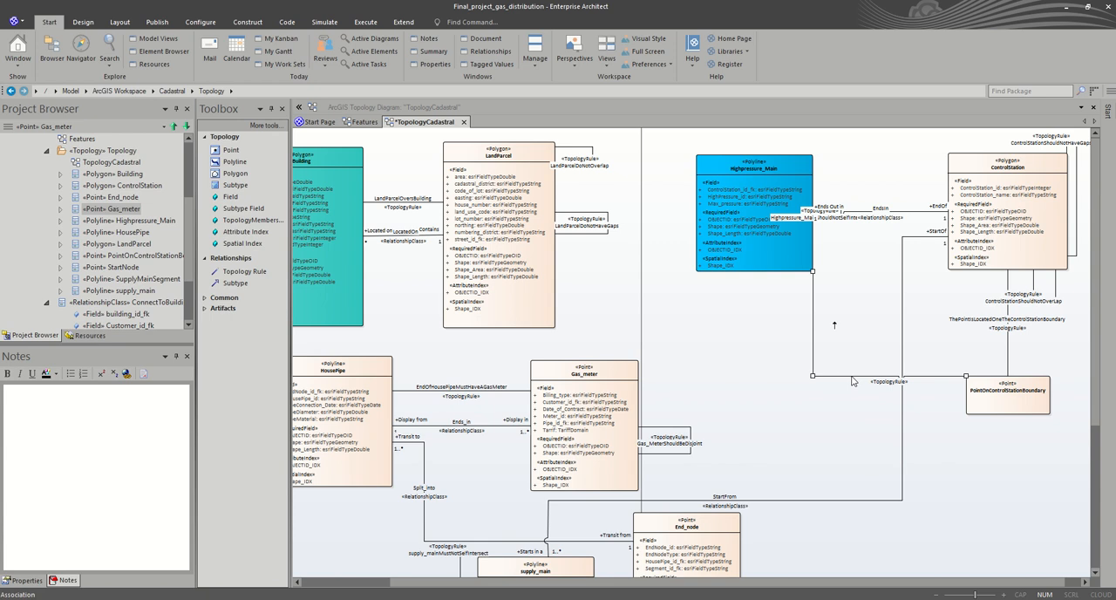
double_click(852, 376)
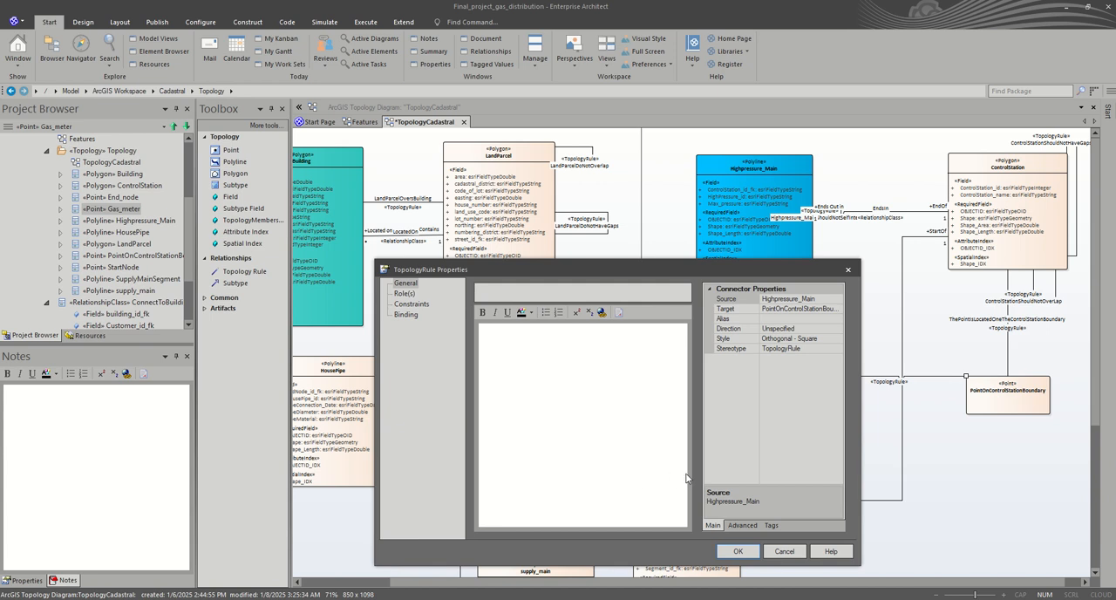
left_click(771, 525)
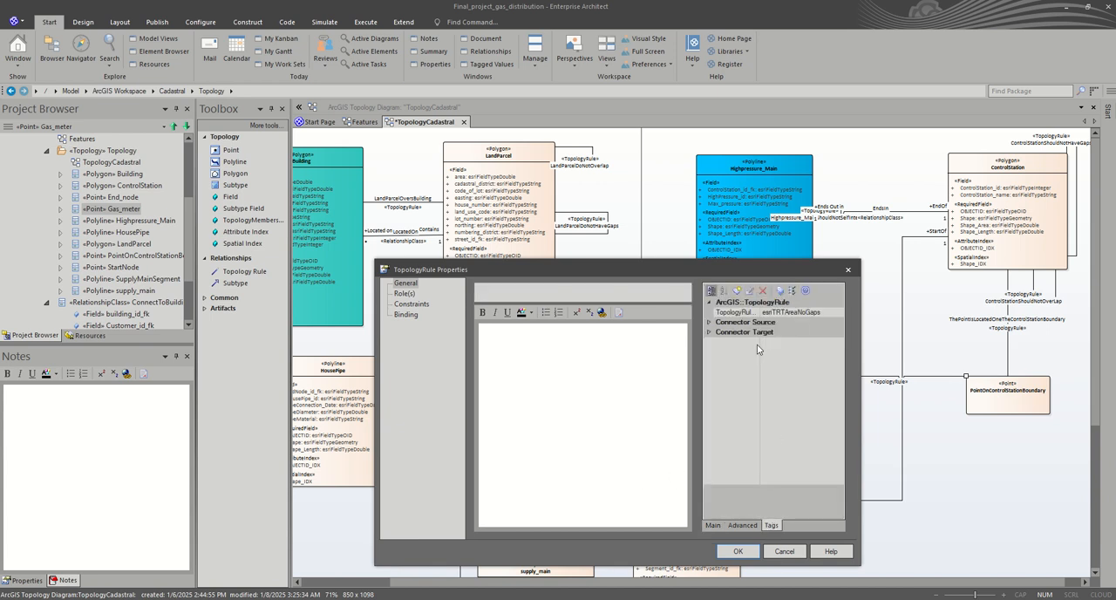
left_click(811, 313)
left_click(836, 313)
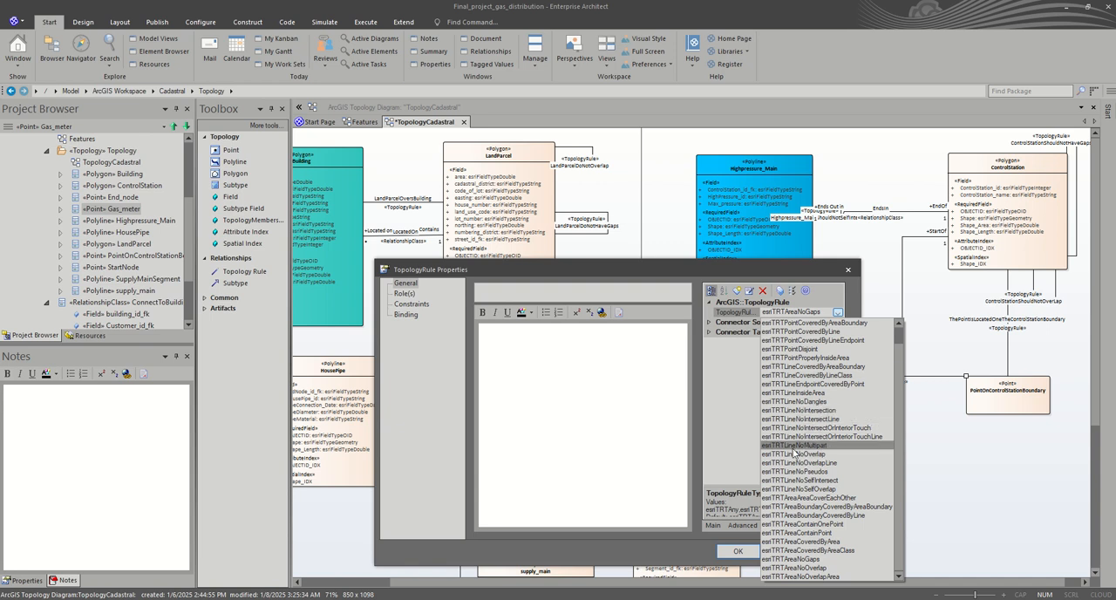
left_click(813, 384)
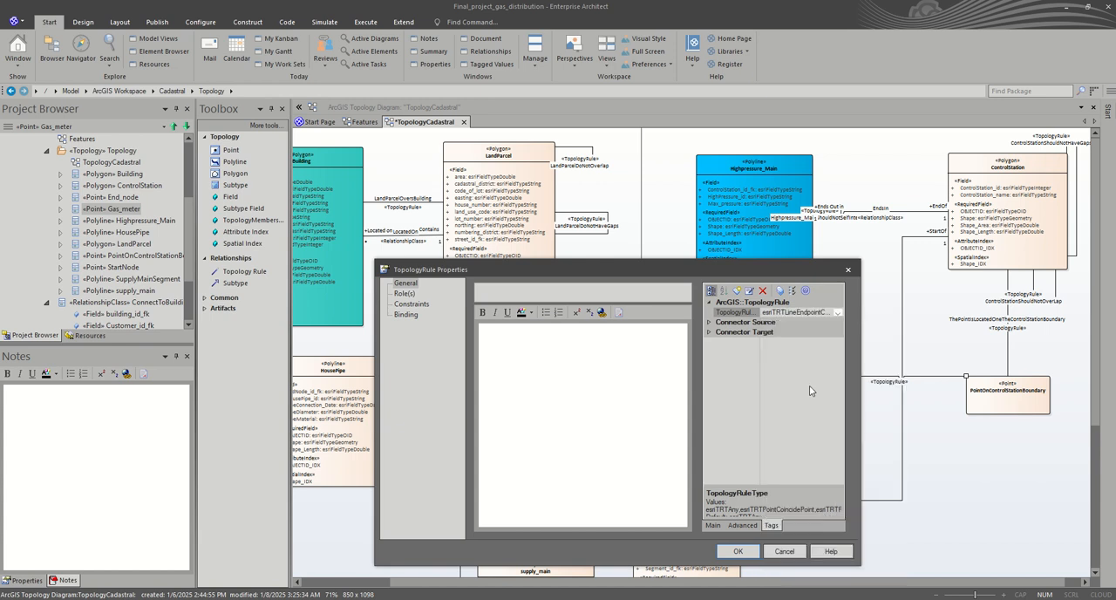
Step: Name the Highpressure_Main rule EndPointOfHighpressure_mainShouldCoincidWithAPointOnControlStationBoundary and save its properties
left_click(571, 293)
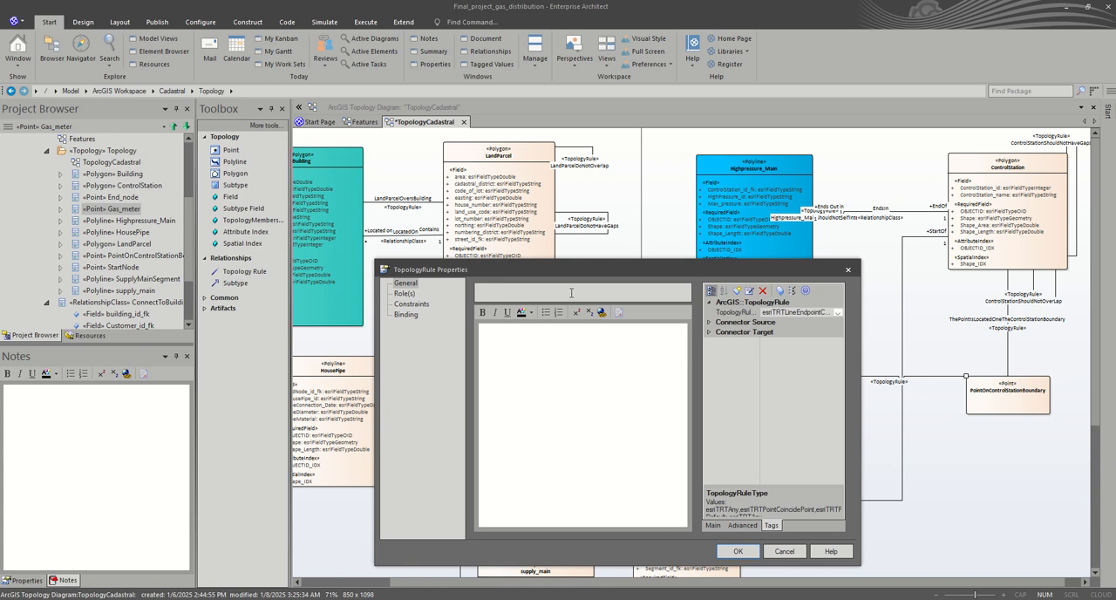
type("EndPointOfHighpressure_mainShouldCoincid")
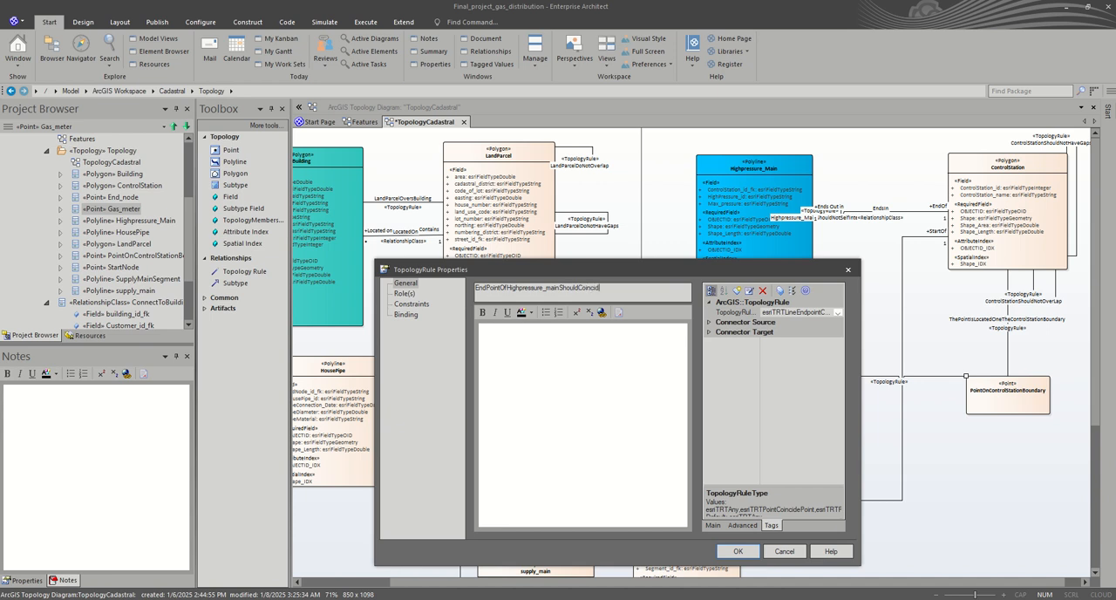
type("Witha")
key("BackSpace")
type("APointOnControlStationBound")
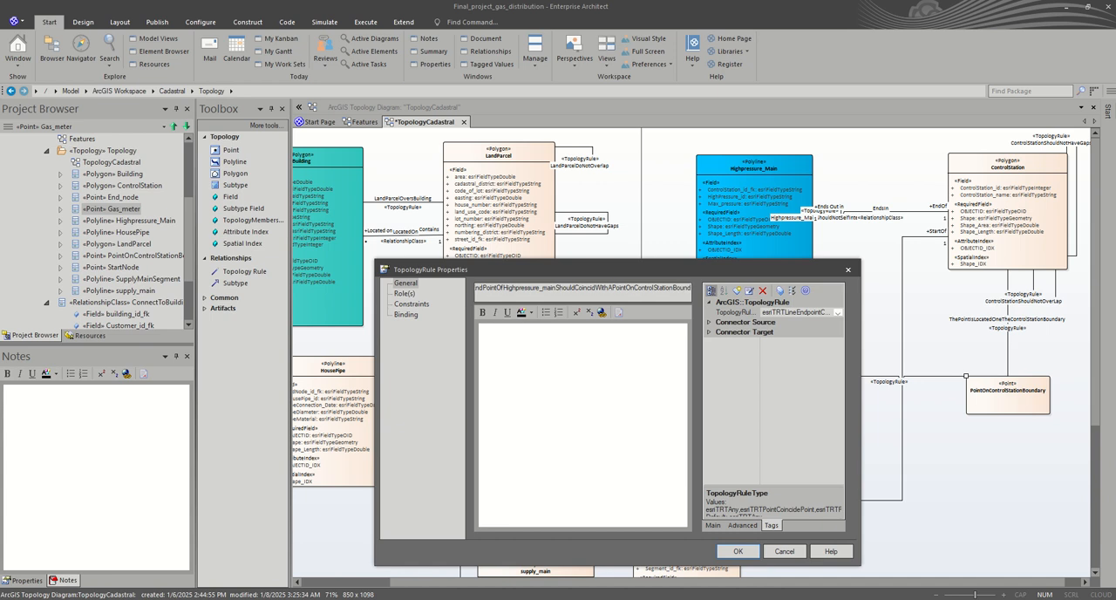
type("ary")
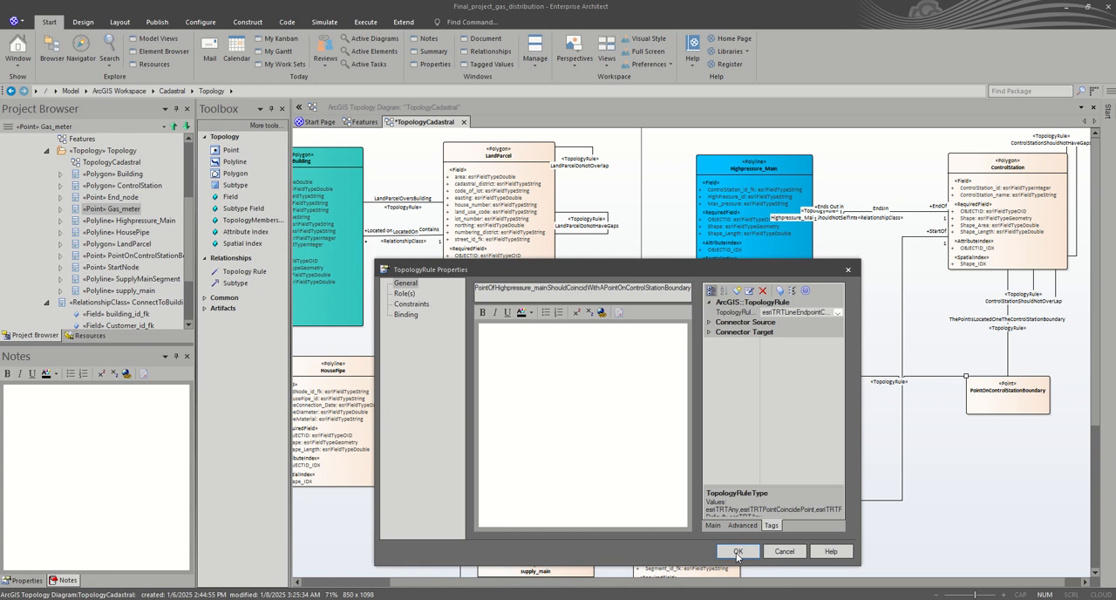
left_click(739, 552)
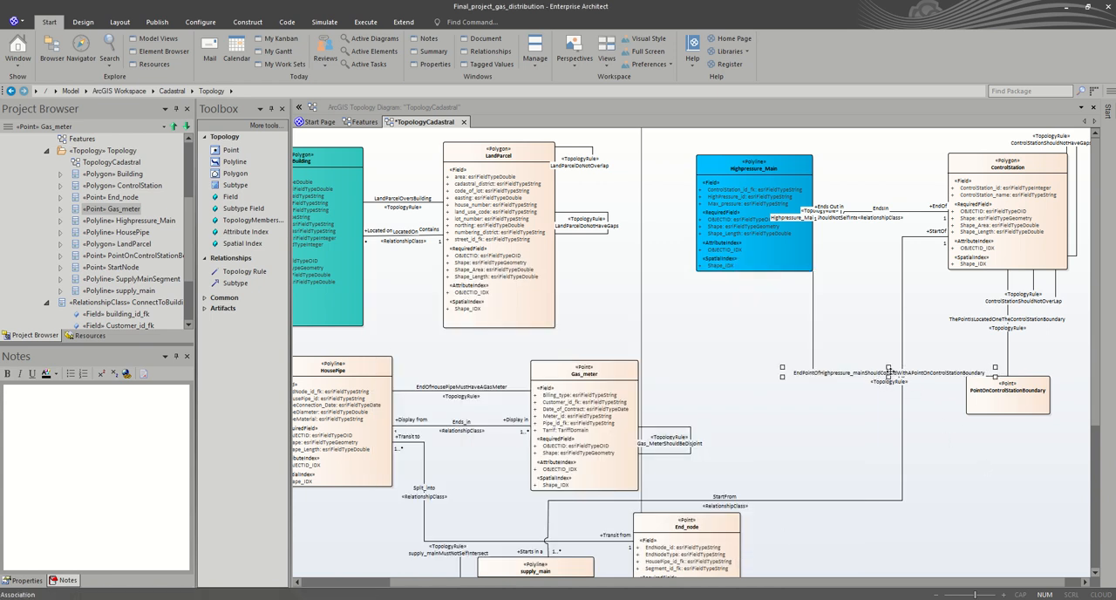
Step: Move the name label of the Highpressure_Main to PointOnControlStationBoundary rule slightly above its connector line
left_click(891, 373)
left_click_drag(894, 355, 893, 353)
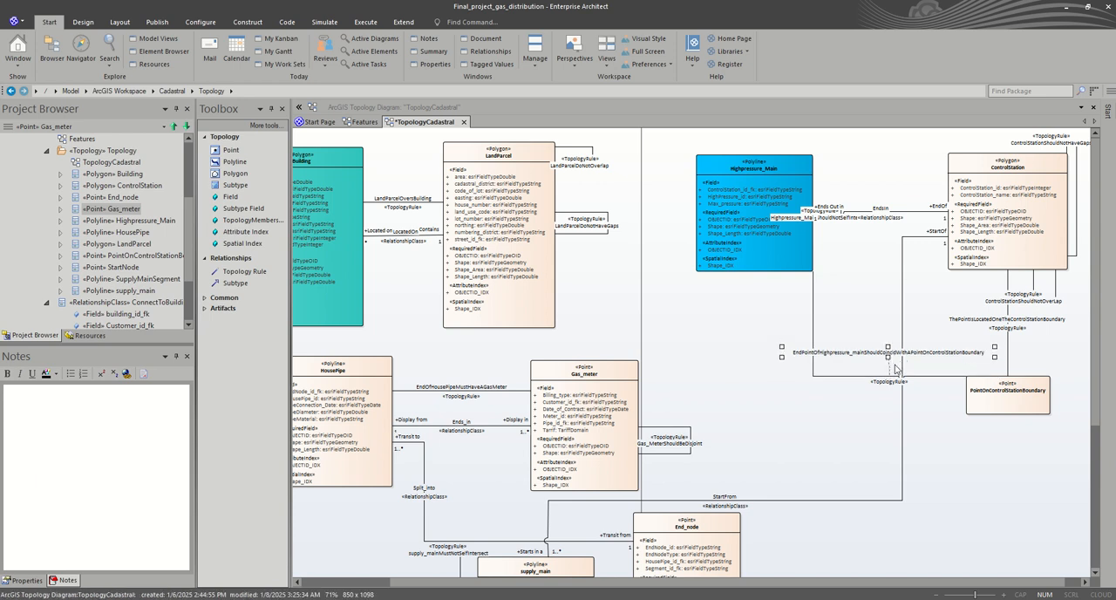
left_click(941, 405)
left_click(889, 209)
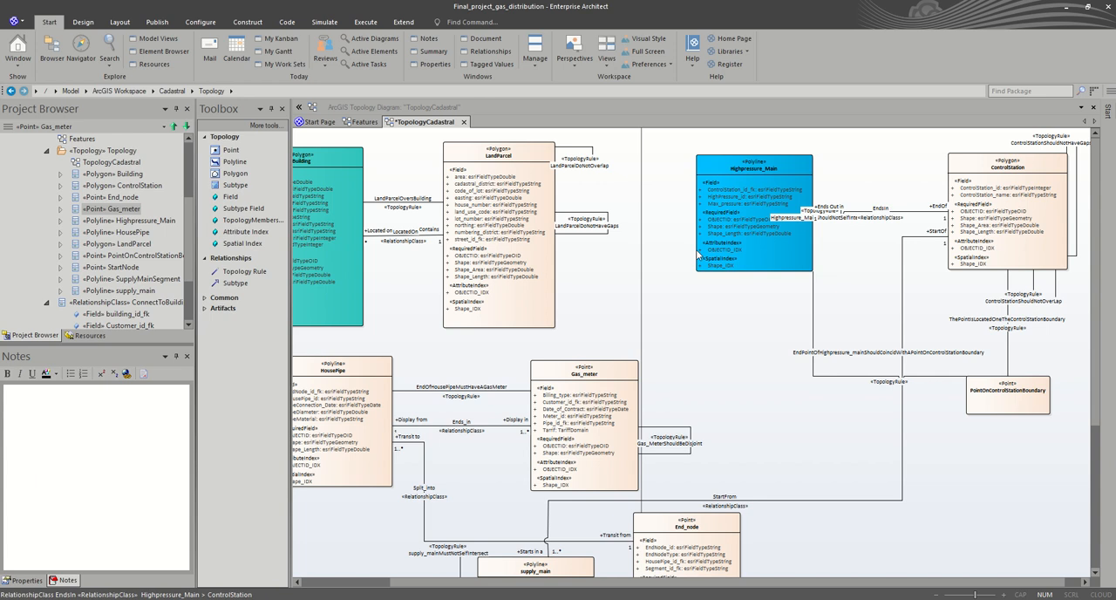
Step: Add a Topology Rule connector from End_node looping back to itself, beside the element
scroll(637, 335, "down", 3)
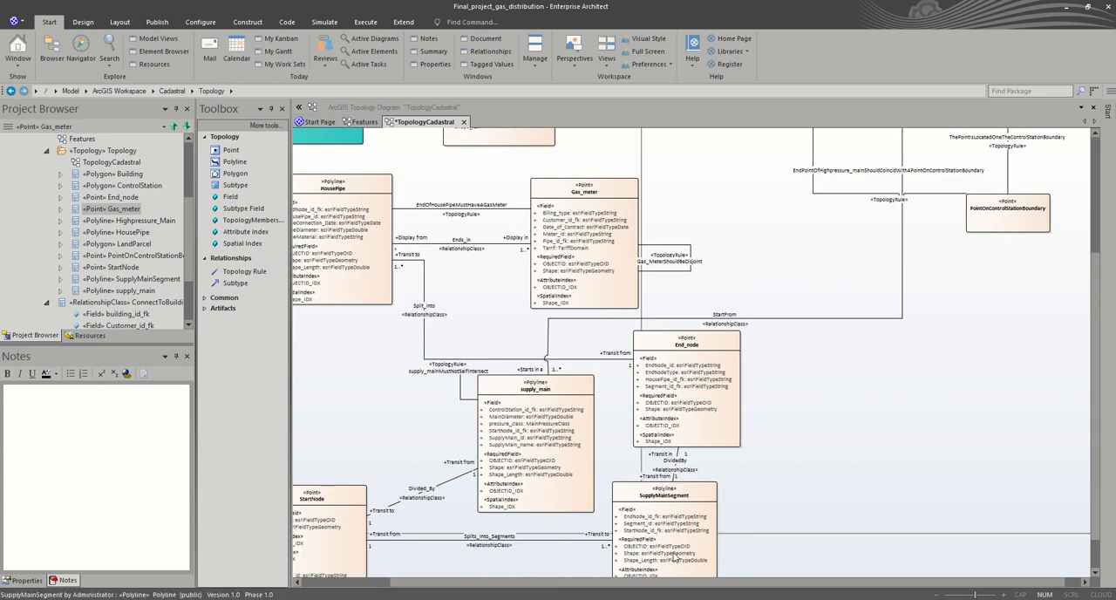
left_click_drag(696, 585, 576, 585)
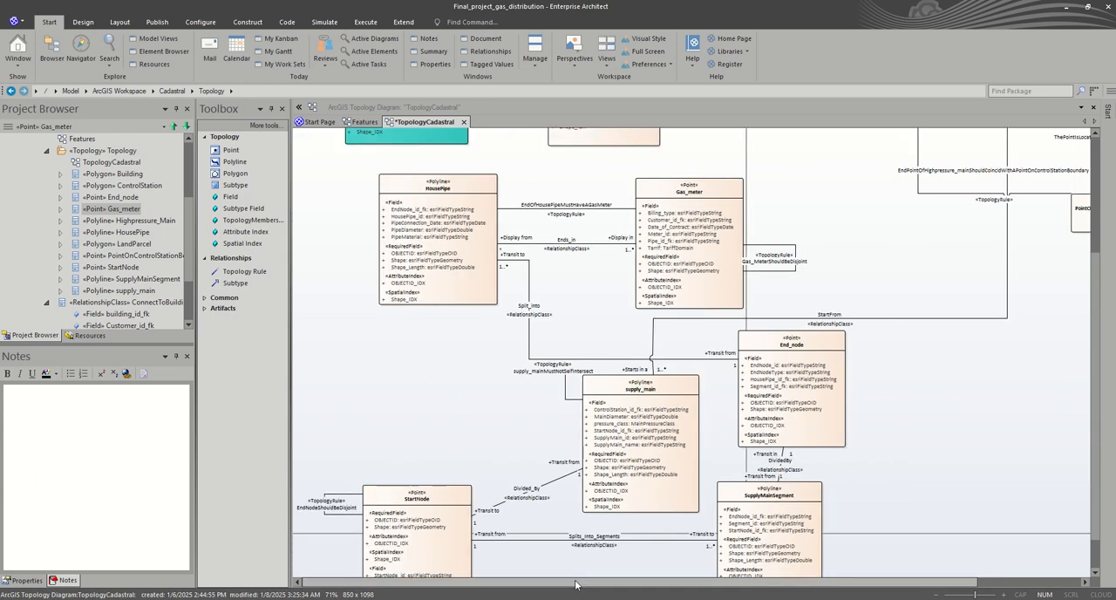
scroll(537, 510, "down", 1)
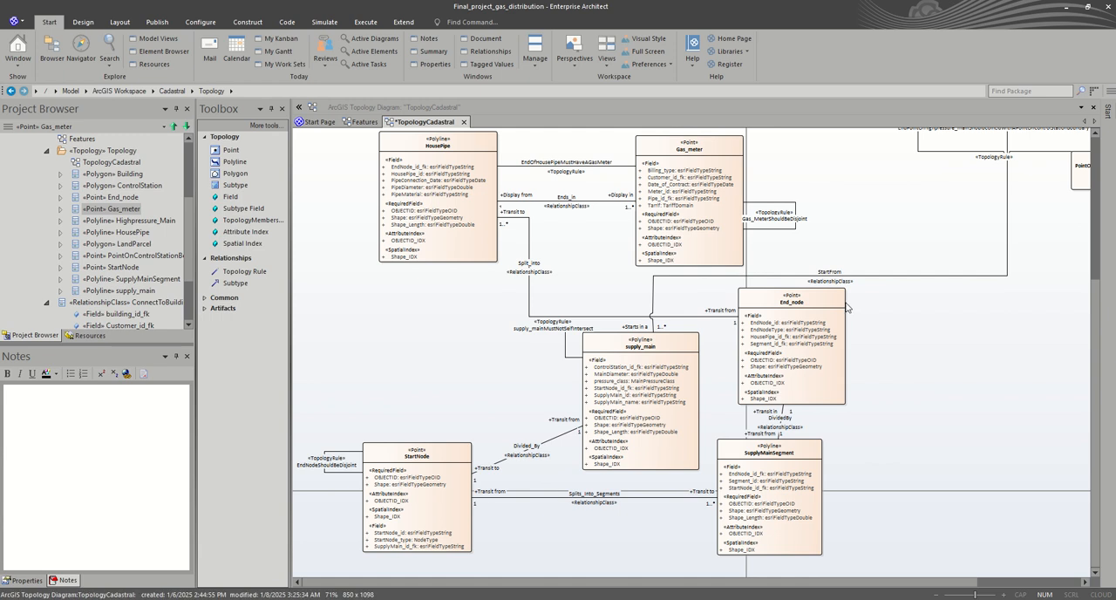
left_click(220, 271)
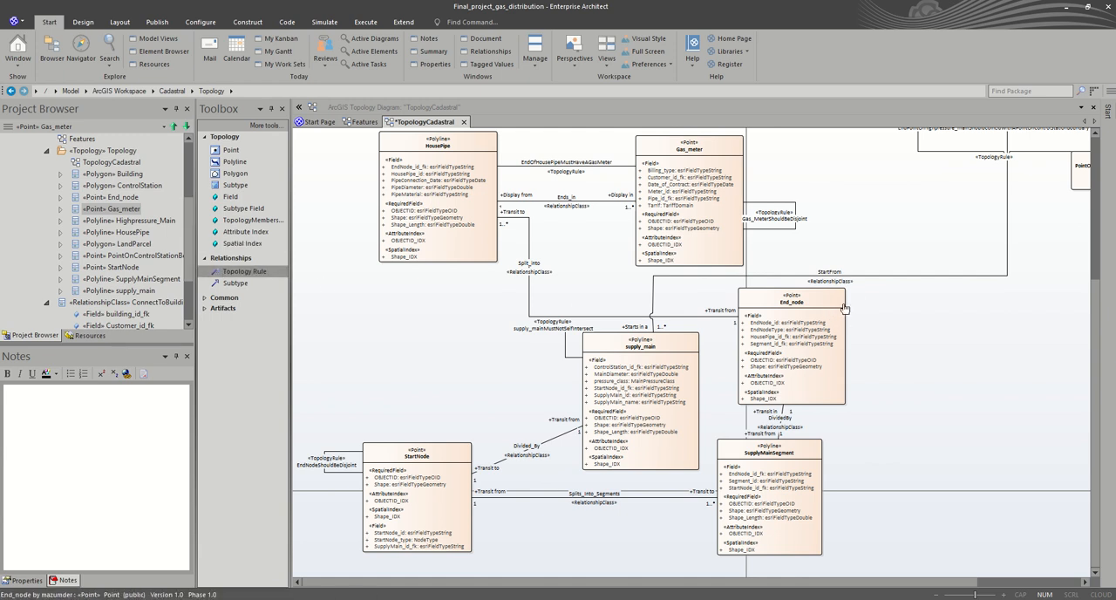
left_click_drag(830, 297, 888, 357)
left_click(865, 349)
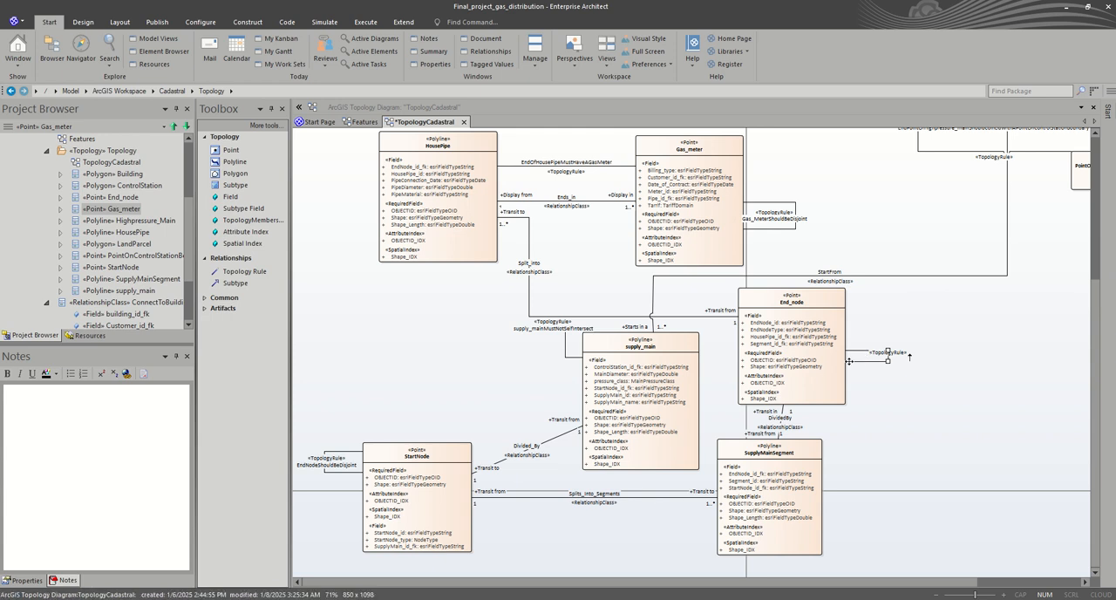
Step: Rename the StartNode self-rule StartNodeShouldBeDisjoint and save its properties
left_click(314, 465)
double_click(314, 465)
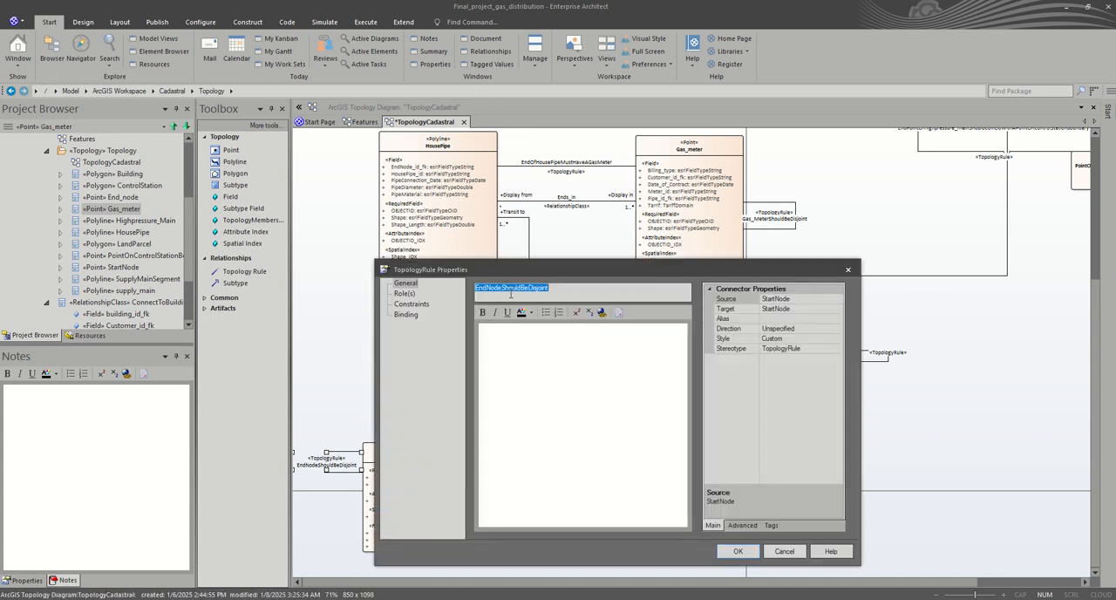
left_click(491, 293)
left_click_drag(487, 291, 454, 296)
type("Start")
left_click(739, 551)
Step: Name the End_node self-rule EndNodeShouldBeDisjoint, set its TopologyRuleType to esriTRTPointDisjoint and save its properties
left_click(884, 356)
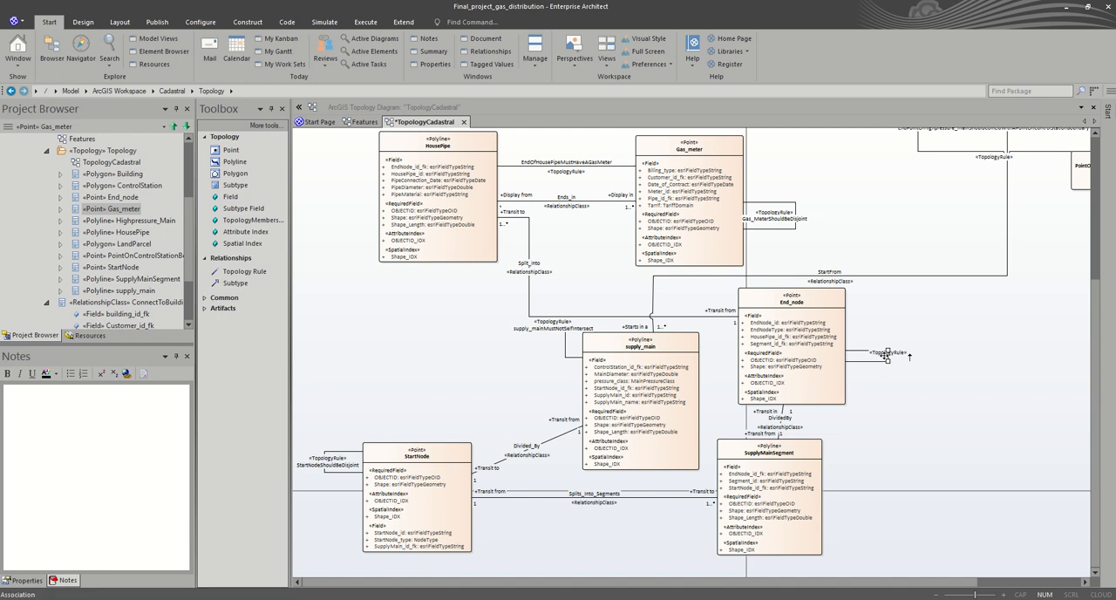
double_click(883, 356)
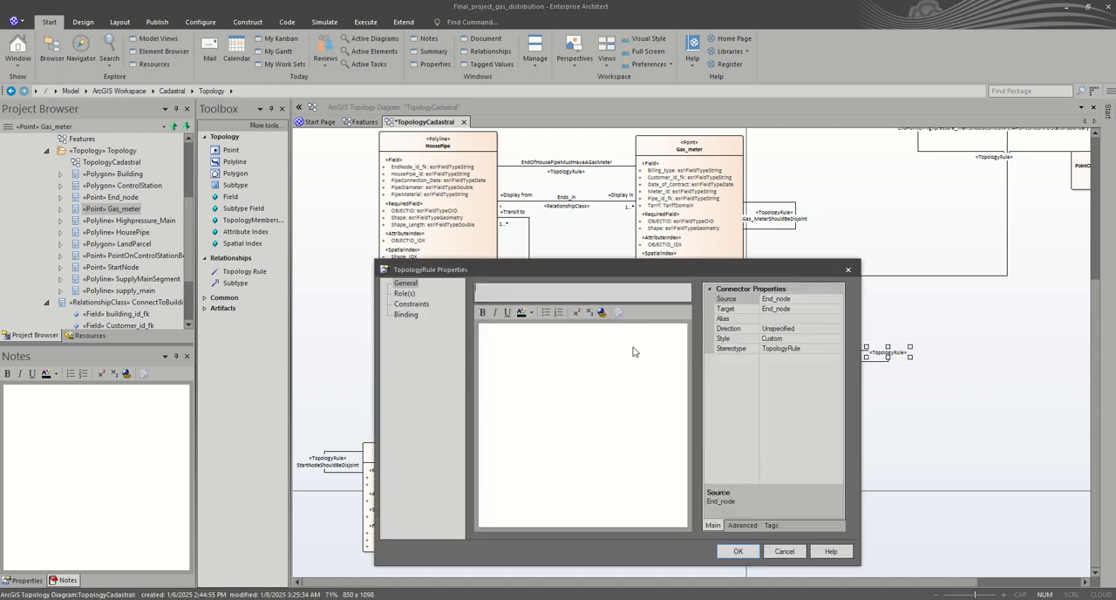
left_click(623, 292)
type("EndNodeShouldBeDisjoint")
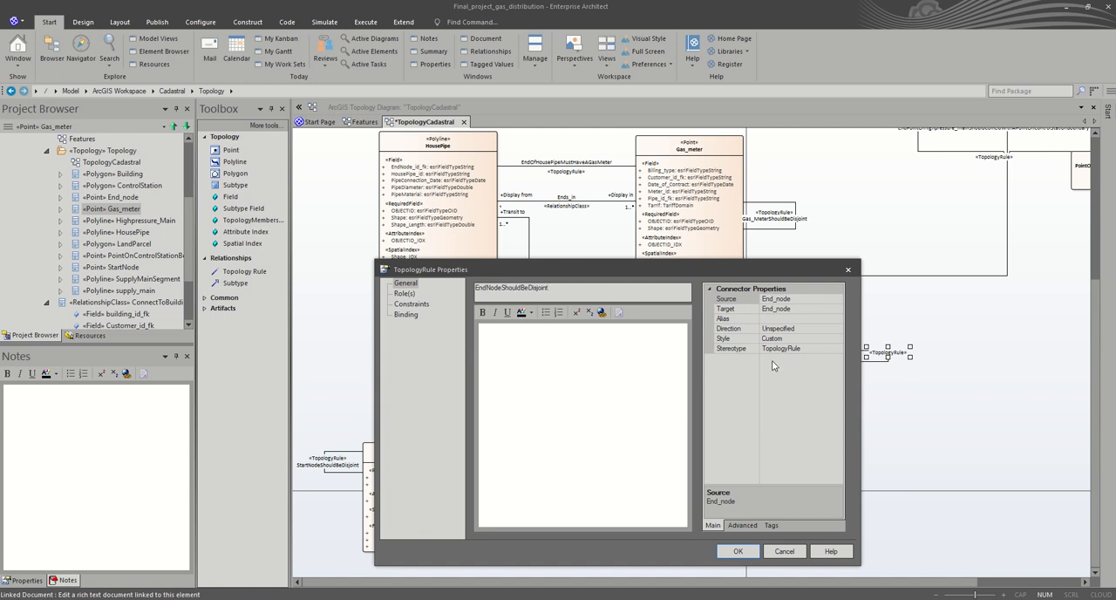
left_click(771, 526)
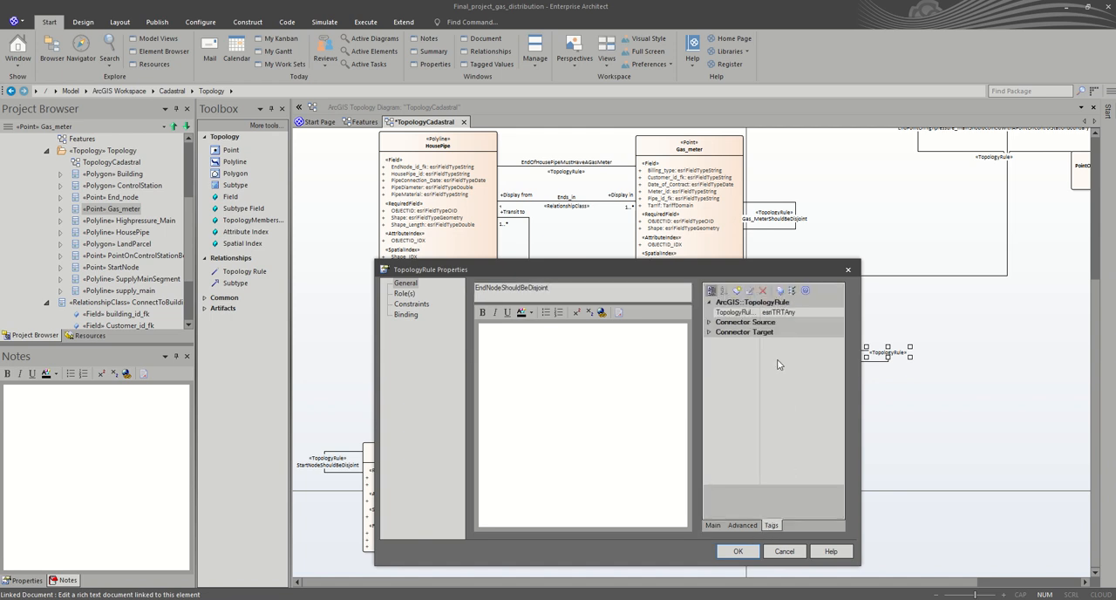
left_click(813, 314)
left_click(838, 313)
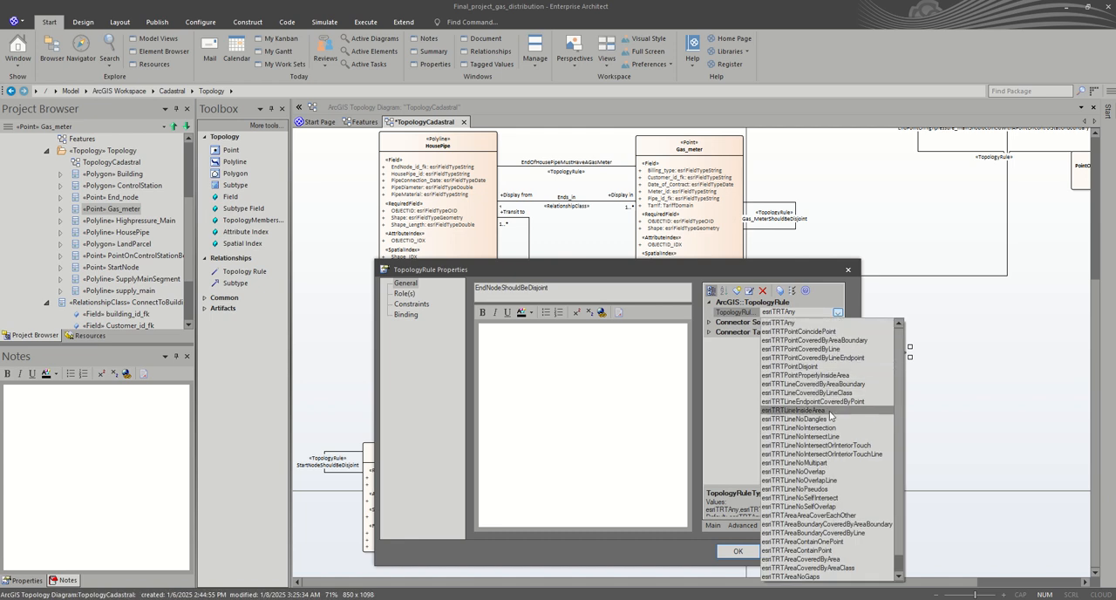
left_click(818, 367)
left_click(735, 551)
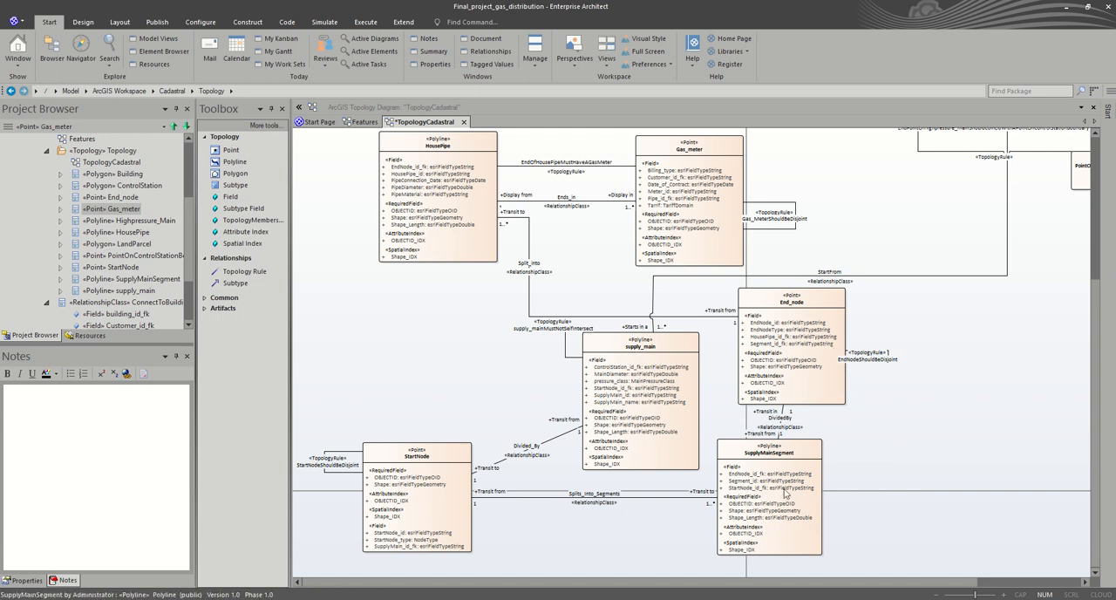
Step: Shift the SupplyMainSegment element slightly to the right, below End_node
left_click(808, 455)
left_click_drag(807, 454, 862, 449)
left_click(912, 436)
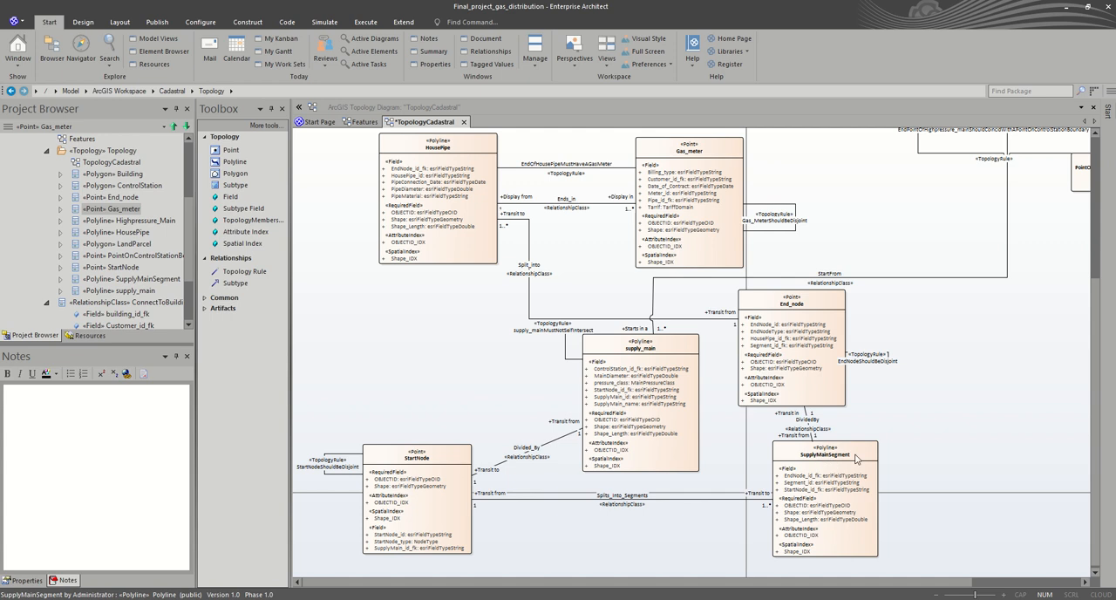
left_click(912, 442)
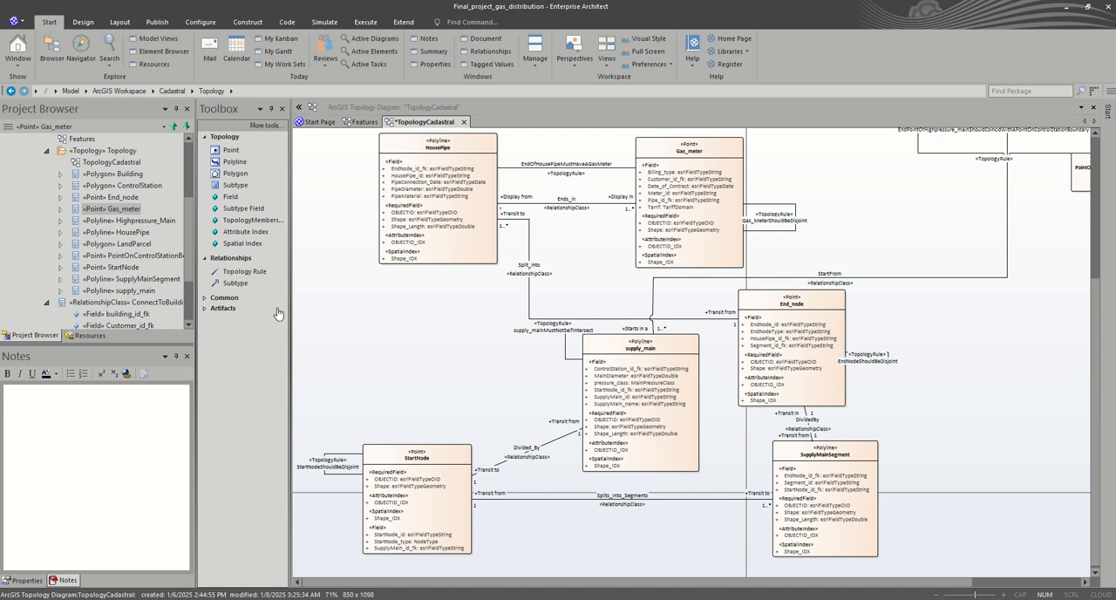
Step: Draw a Topology Rule from supply_main to StartNode and move its line clear above the Divided_By connector
left_click(248, 273)
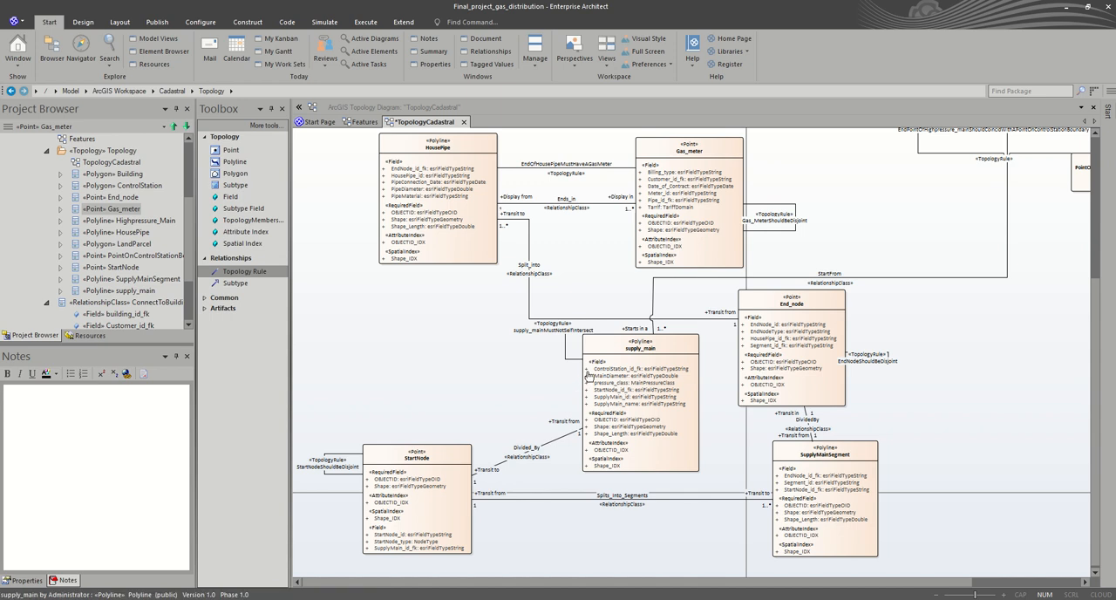
left_click_drag(590, 375, 441, 469)
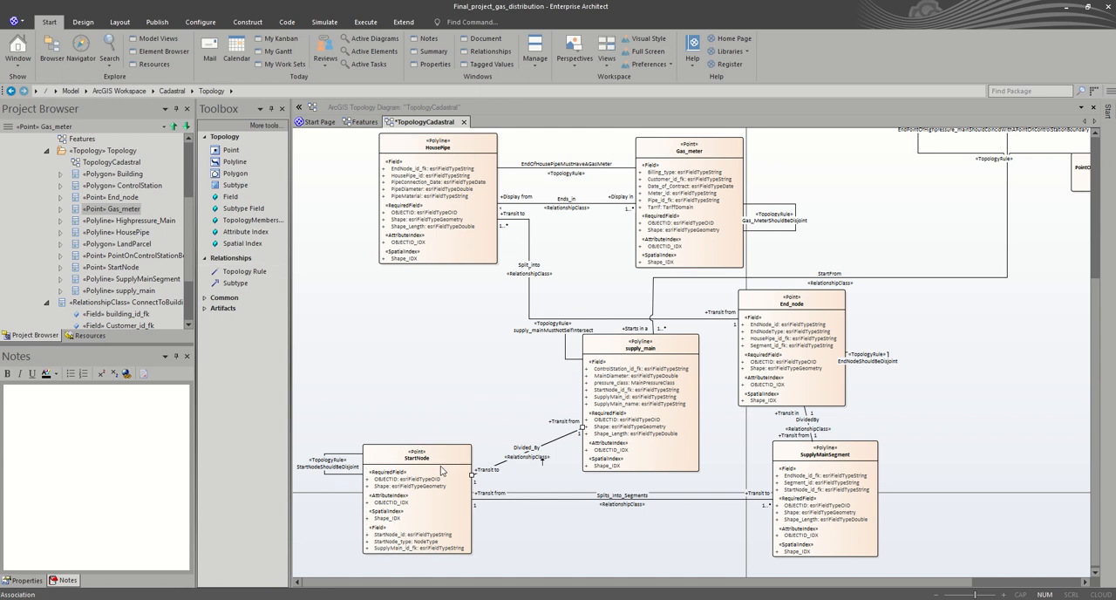
left_click_drag(555, 442, 536, 396)
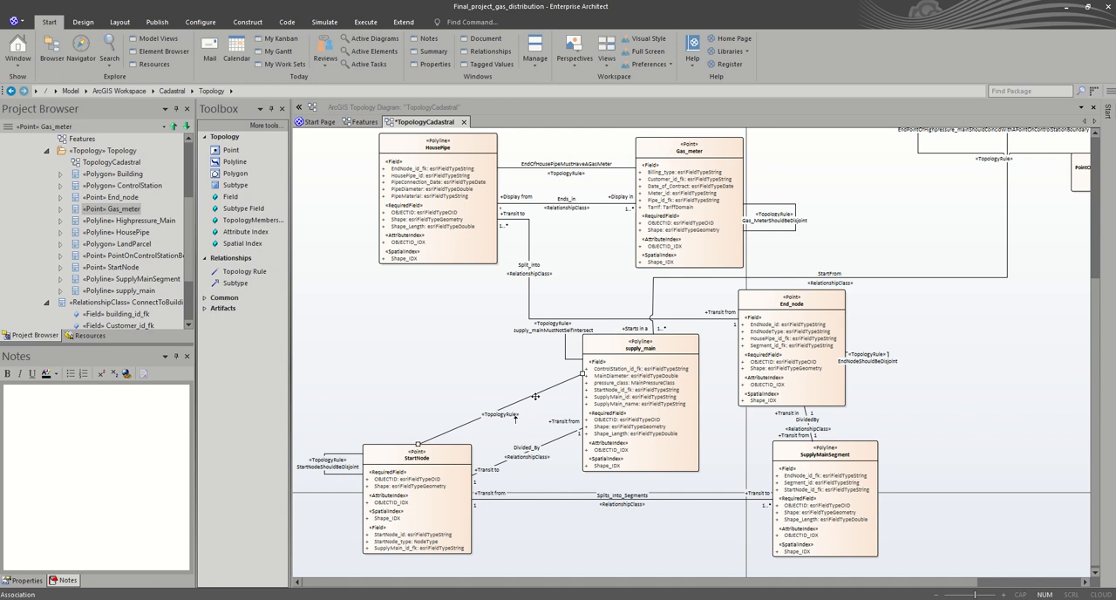
Step: Name the rule between supply_main and StartNode SupplyMainShouldEndInStartNode in its properties
double_click(536, 397)
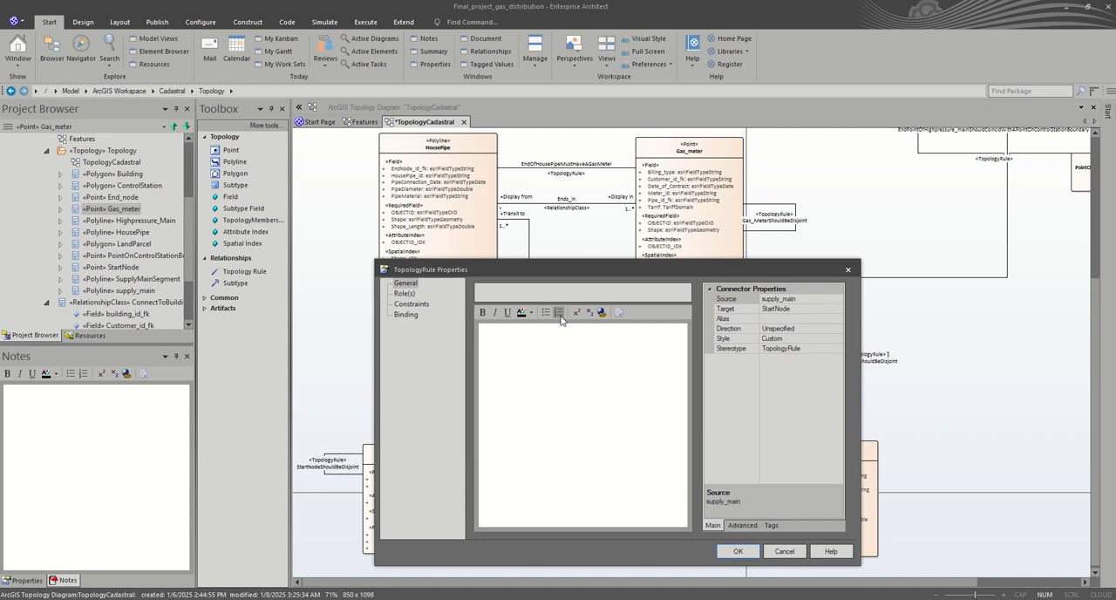
type("SupplyMainShouldEnd")
type("InStart")
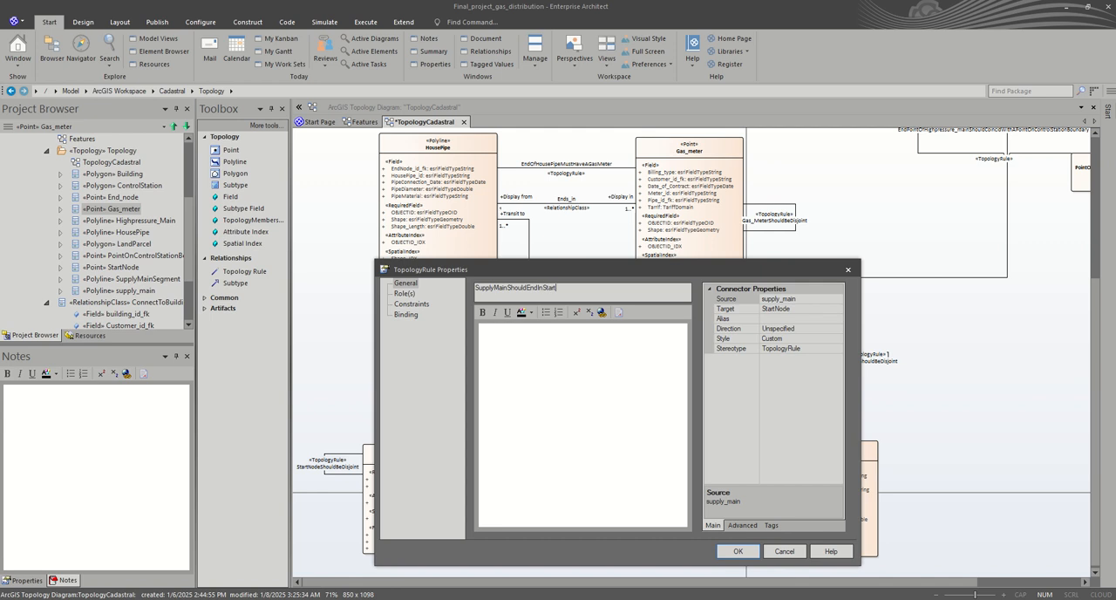
type("Node")
Step: Set the supply_main-to-StartNode rule's TopologyRuleType to esriTRTLineEndpointCoveredByPoint and save its properties
left_click(771, 525)
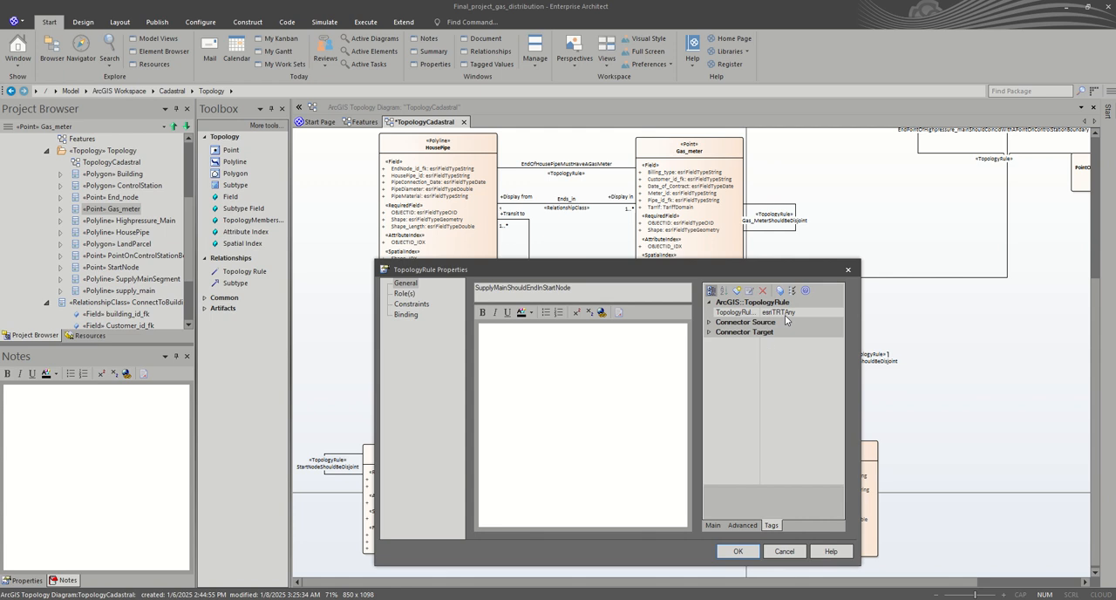
left_click(785, 314)
left_click(815, 312)
left_click(838, 313)
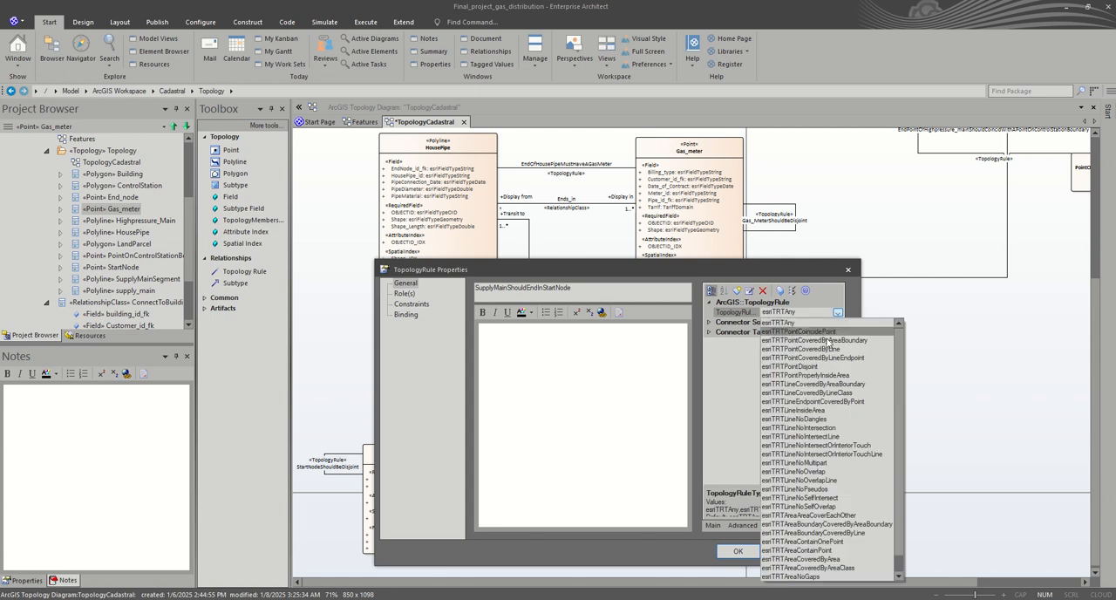
left_click(818, 403)
left_click(747, 554)
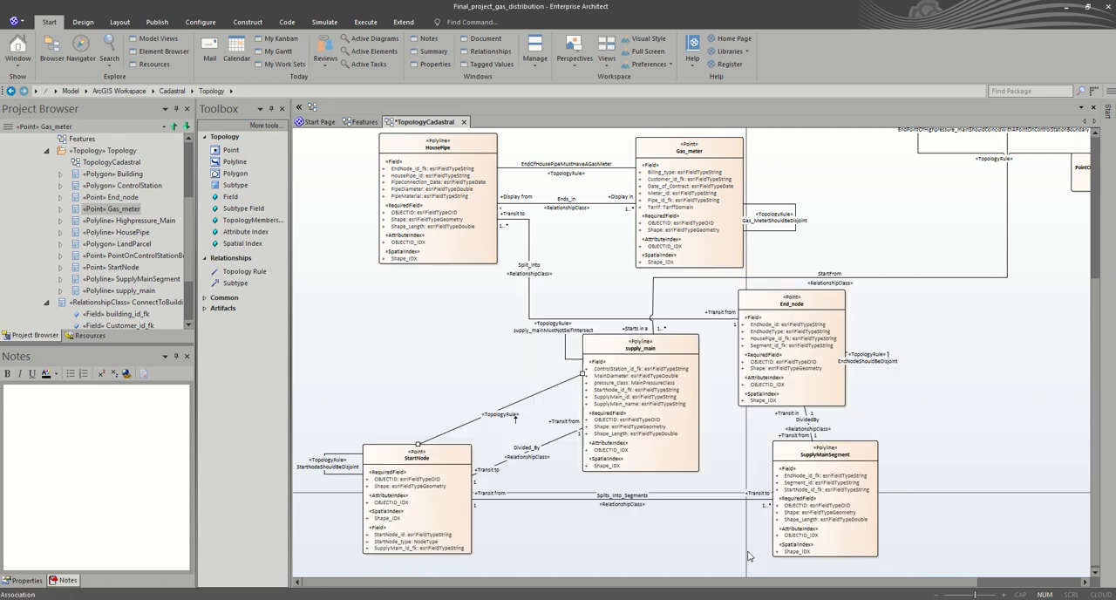
left_click(921, 445)
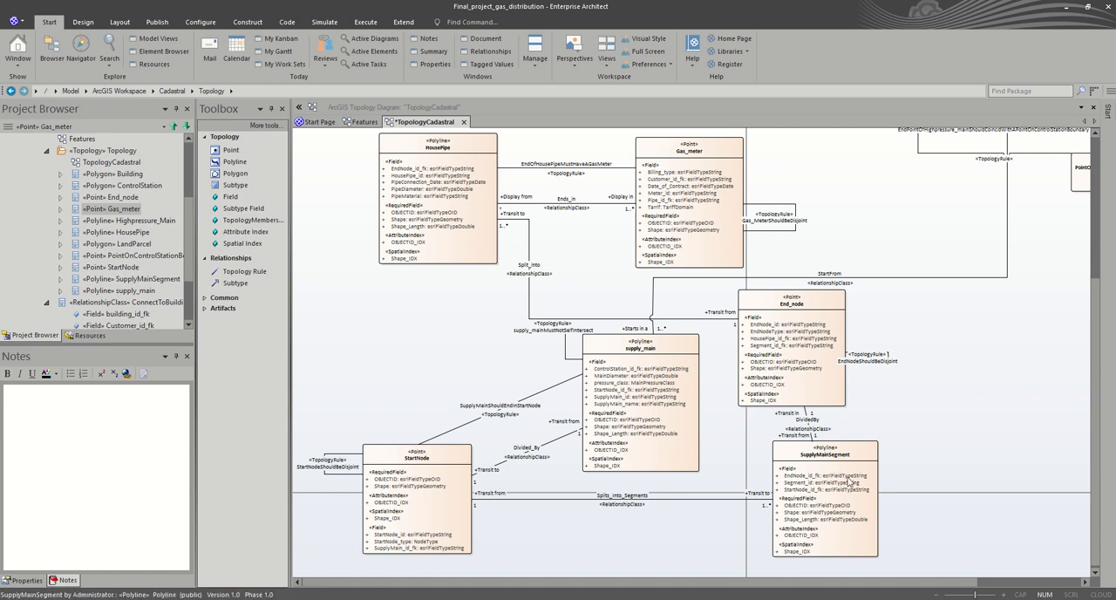
left_click(257, 276)
left_click_drag(785, 523, 450, 527)
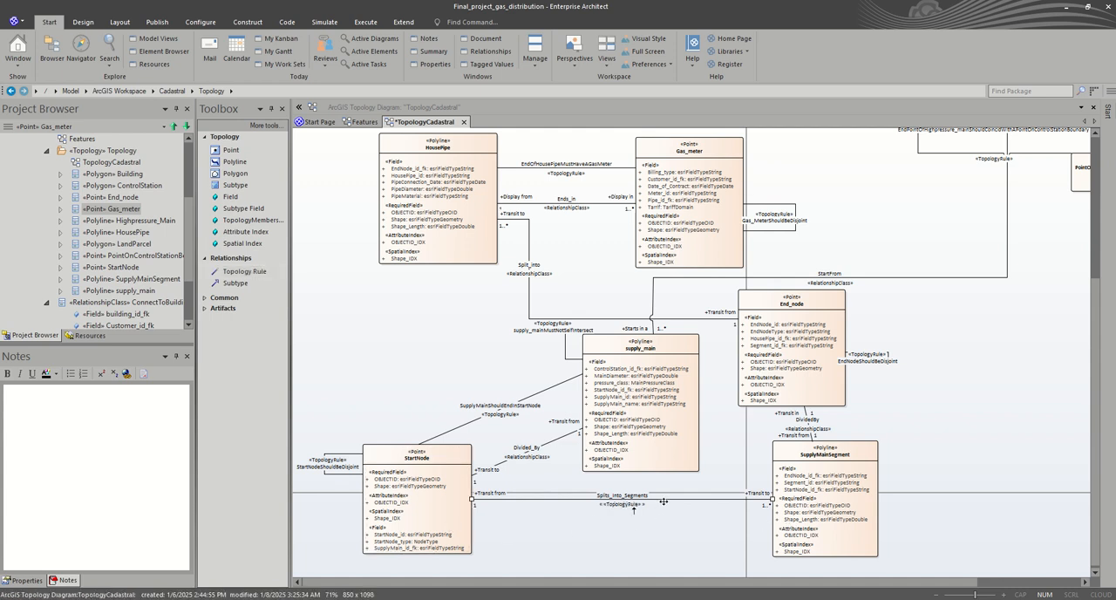
left_click_drag(664, 502, 670, 532)
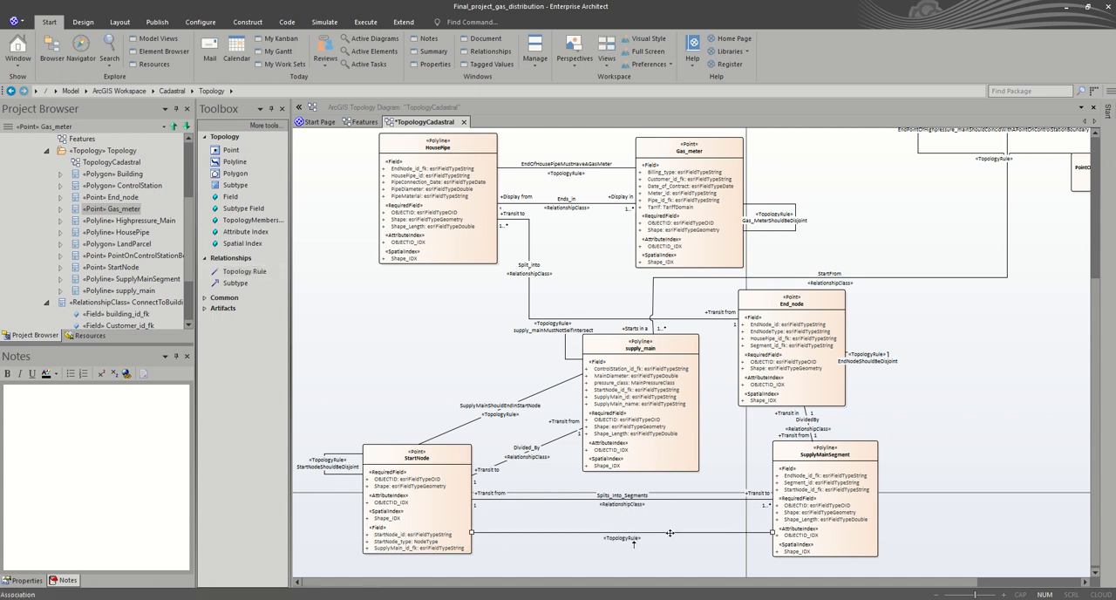
double_click(670, 533)
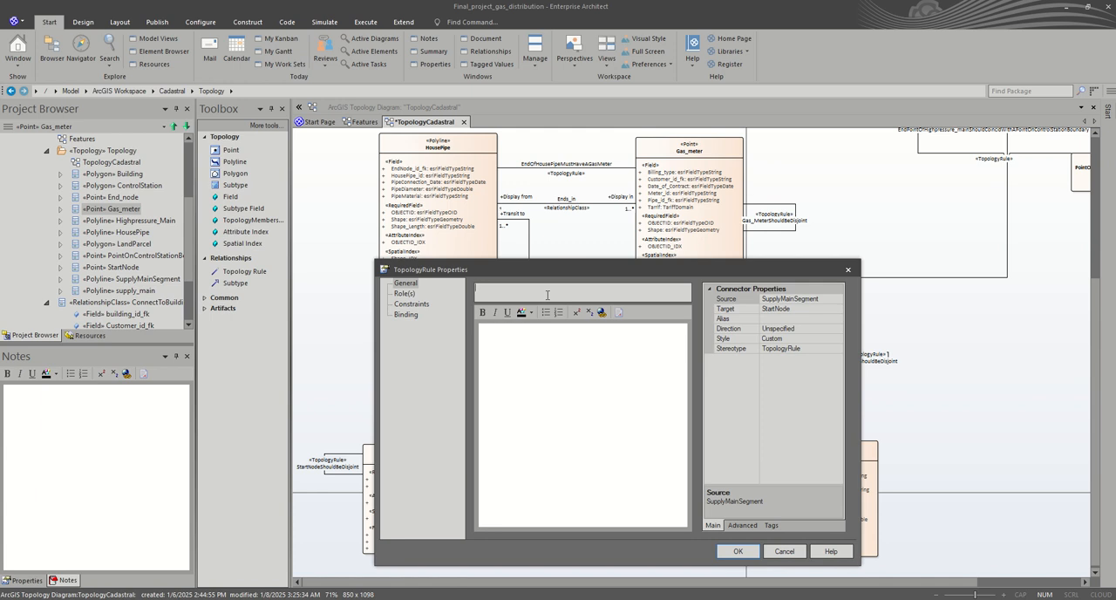
type("S")
type("ypp")
type("lyMainS")
type("eg")
type("ment")
type("Should")
type("S")
type("tartInthe")
type("S")
type("tar")
type("tNode")
left_click(773, 525)
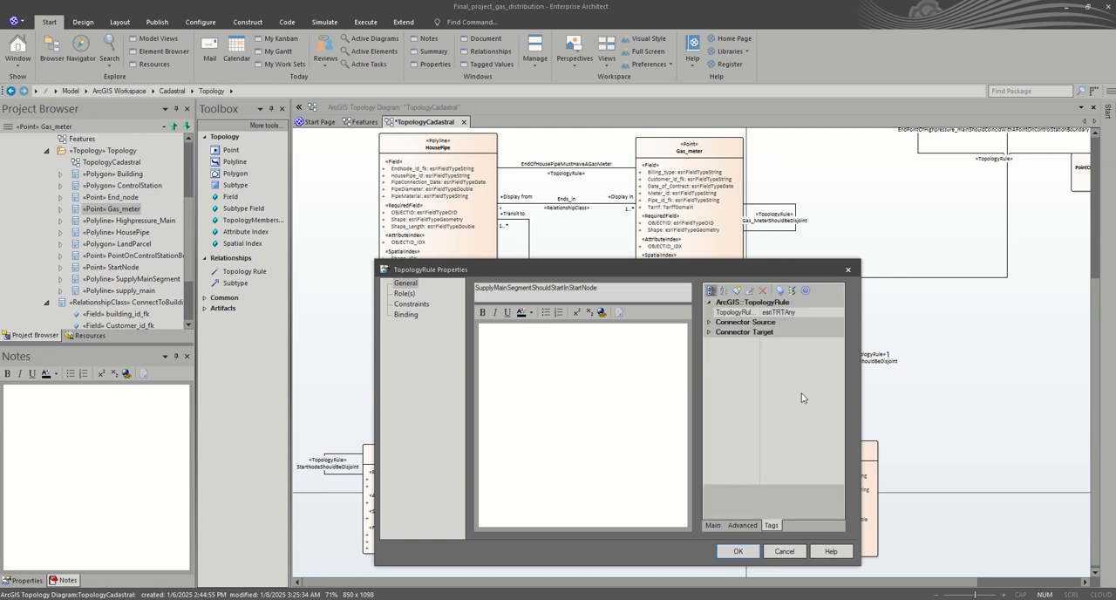
left_click(816, 312)
left_click(838, 313)
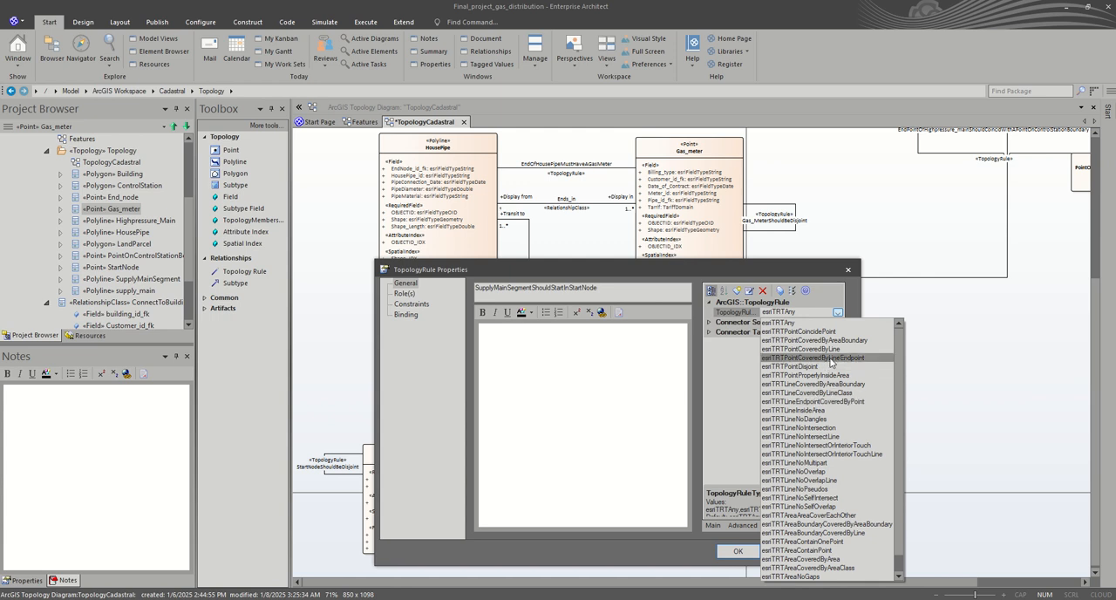
left_click(849, 272)
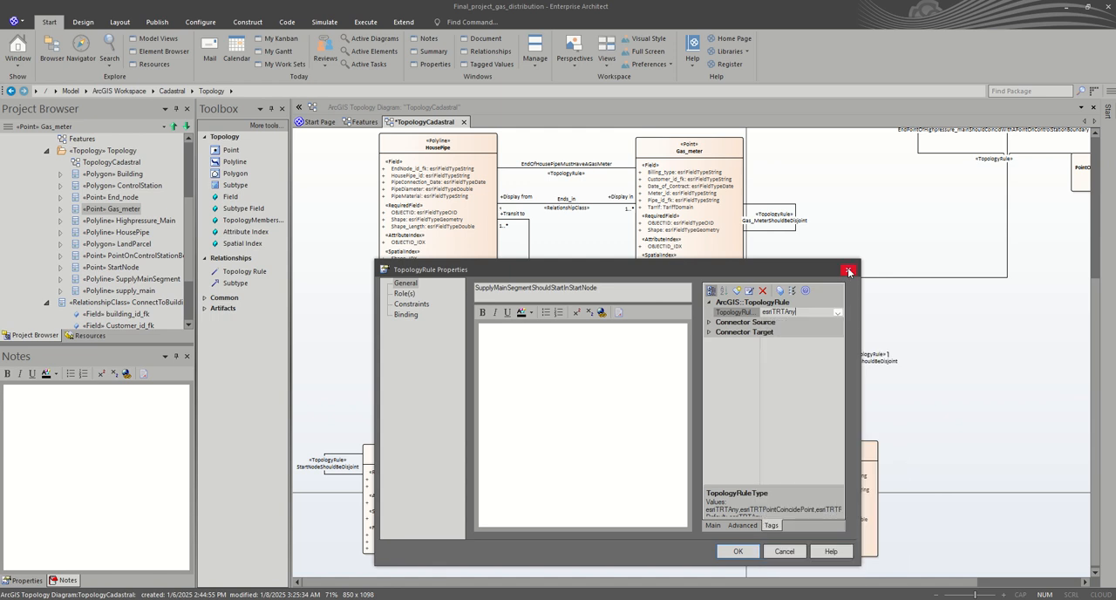
left_click(849, 272)
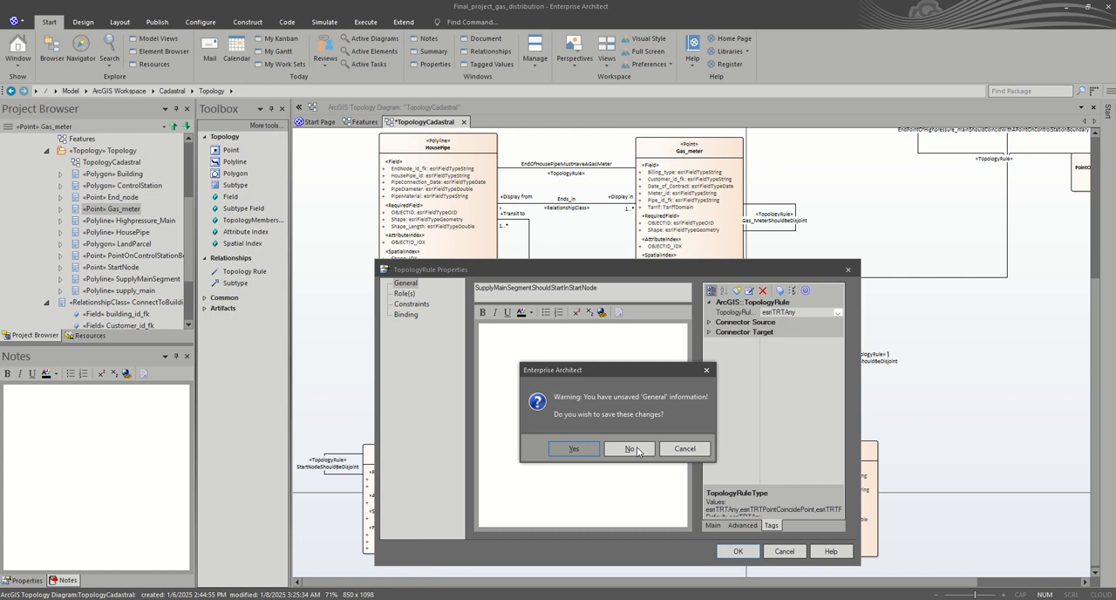
left_click(636, 450)
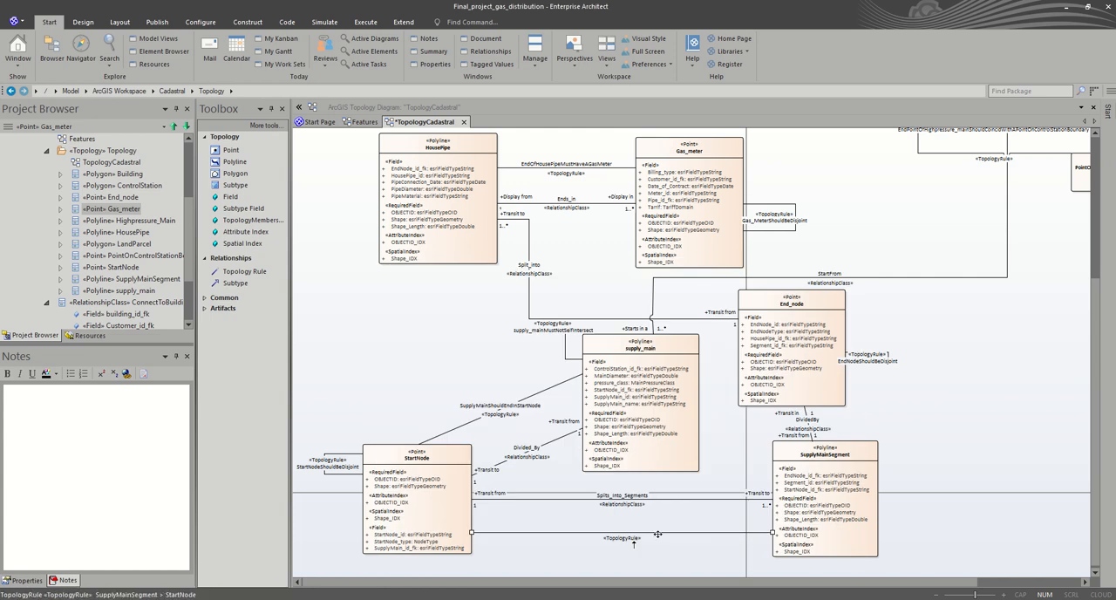
key("Delete")
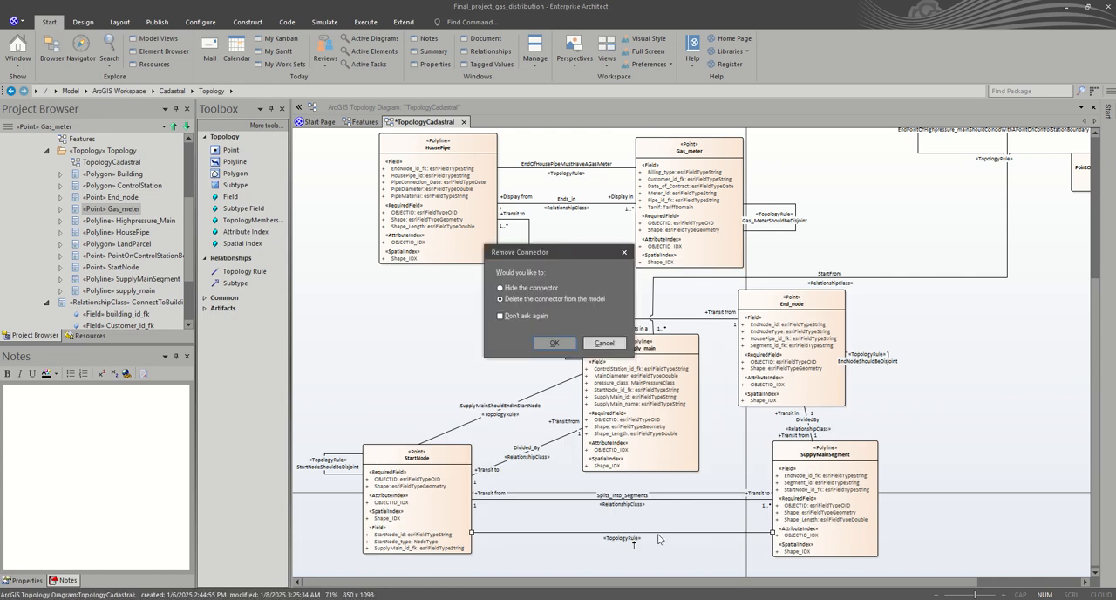
left_click(556, 344)
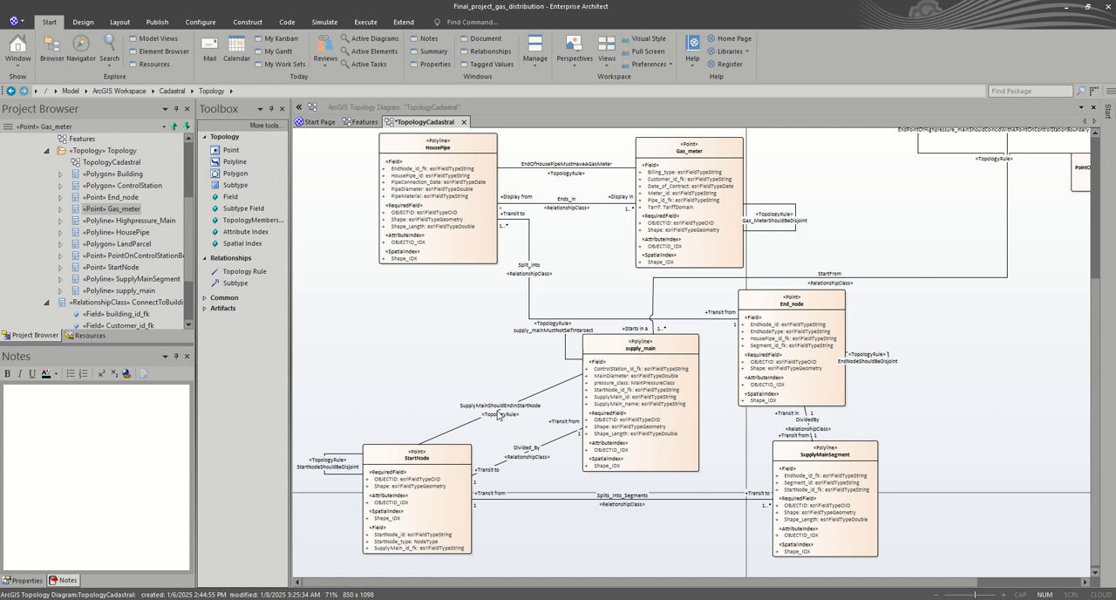
Step: Draw a Topology Rule from StartNode to SupplyMainSegment and move its line below the Splits_Into_Segments connector
left_click(246, 272)
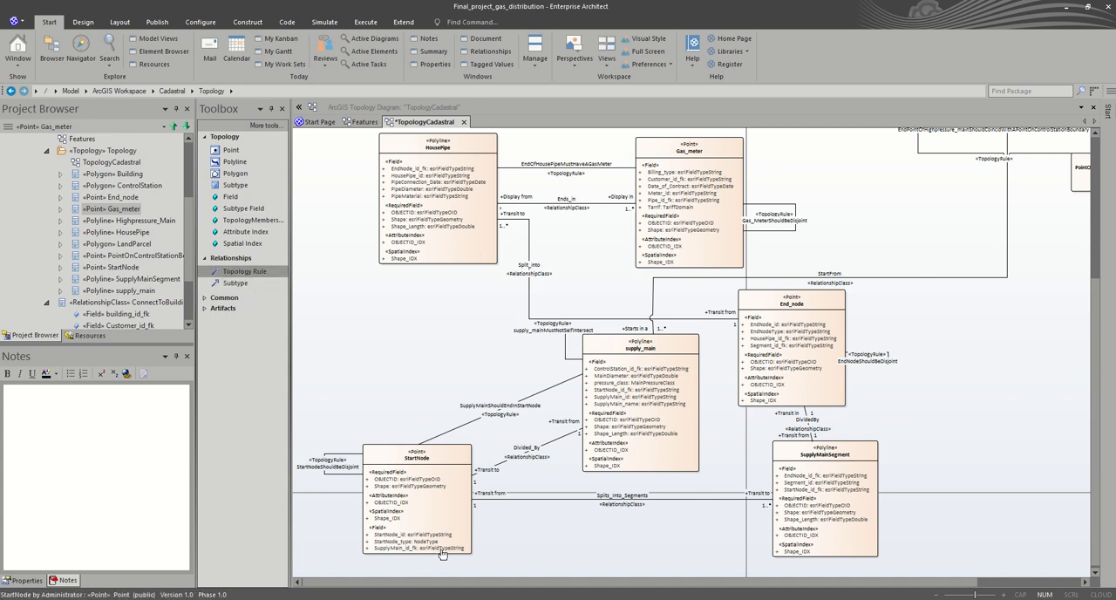
left_click_drag(452, 537, 788, 535)
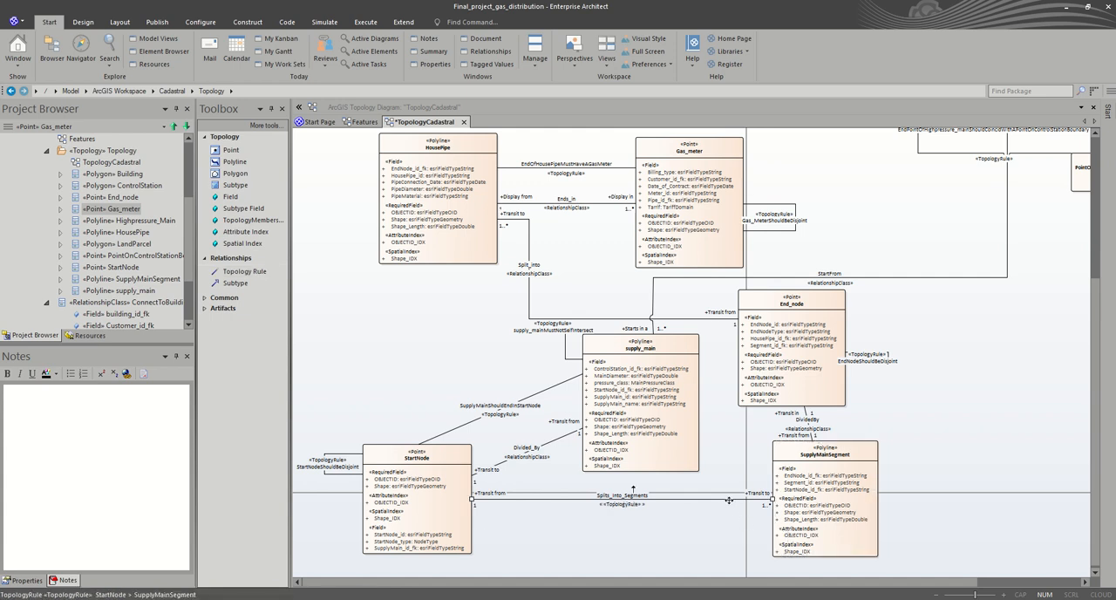
left_click_drag(729, 499, 711, 536)
Step: Name the rule between StartNode and SupplyMainSegment TheStartNodeShouldCoincideWithStartPointOfSupplyMainSegment in its properties
double_click(711, 537)
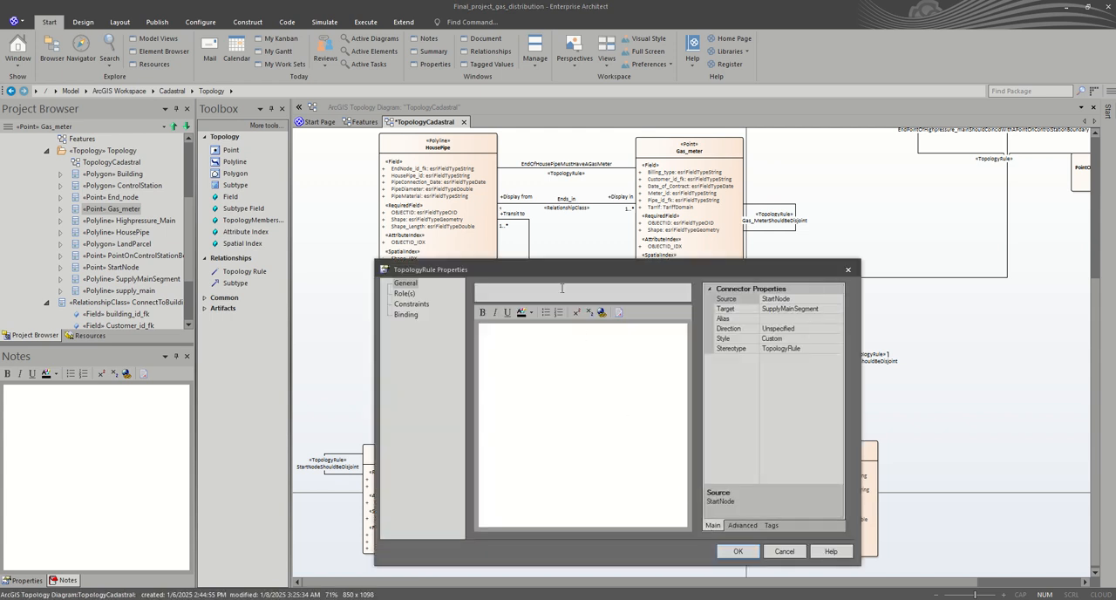
type("TheStartNodeShouldCoincideWithStart")
type("PointOfSupplyMainSegment")
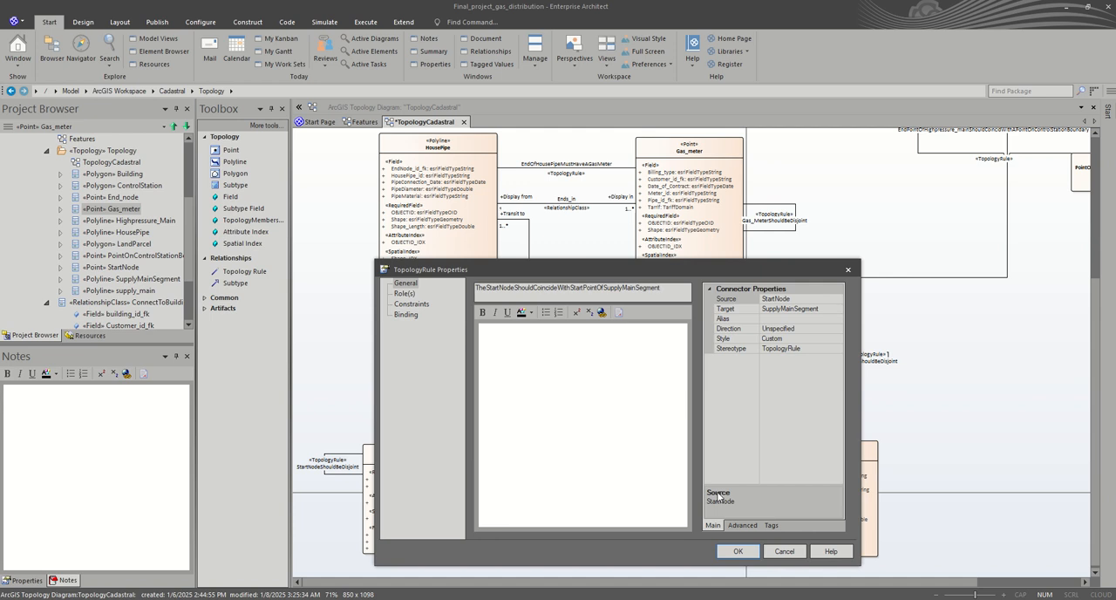
Step: Open the TopologyRuleType choices for the StartNode-to-SupplyMainSegment rule
left_click(770, 526)
left_click(802, 314)
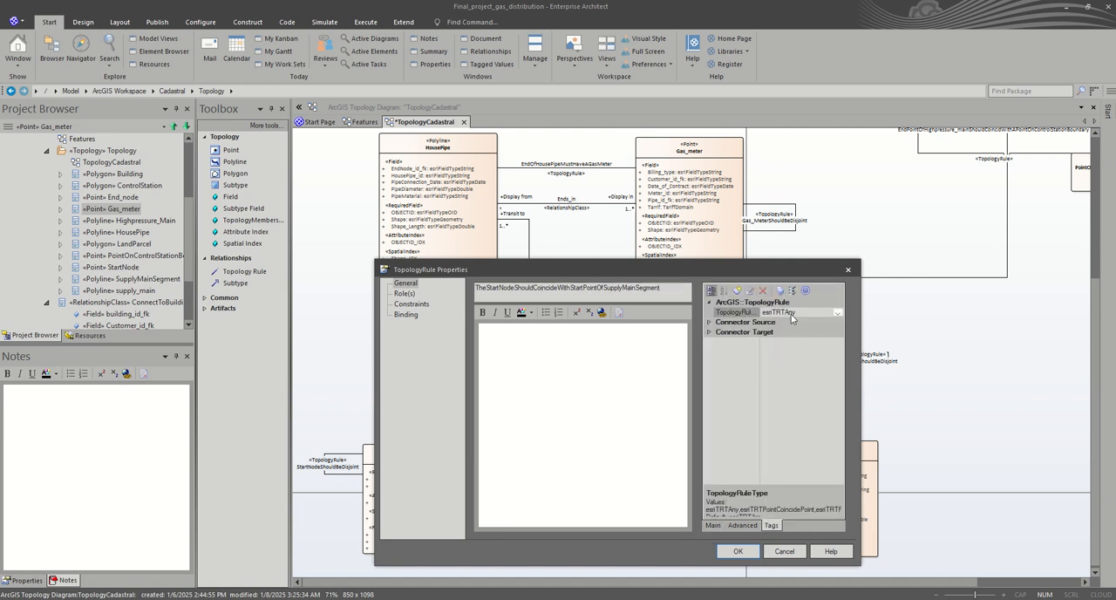
left_click(836, 315)
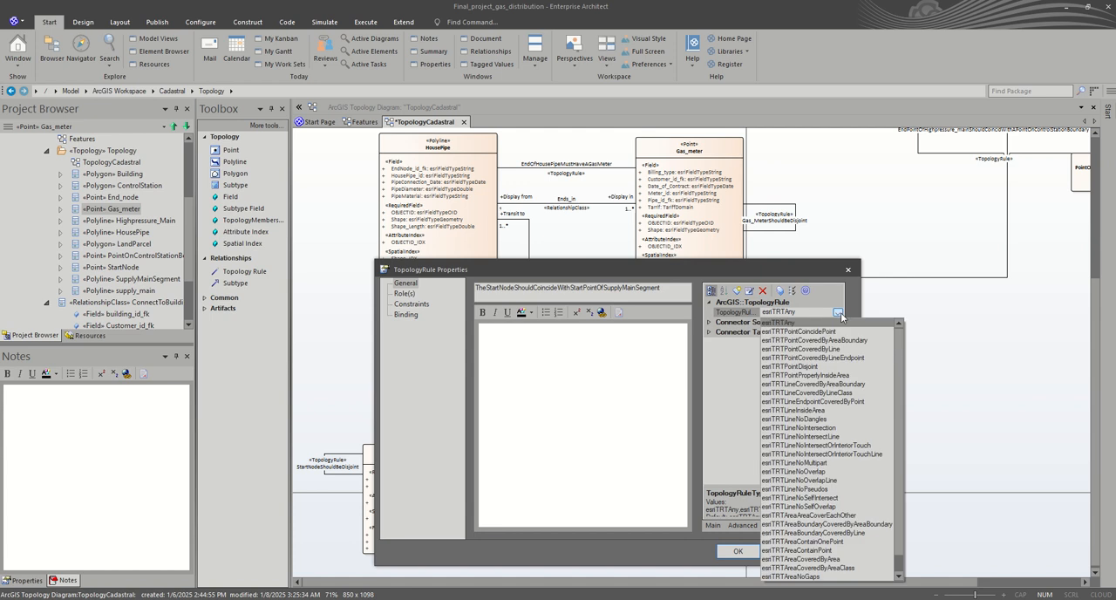
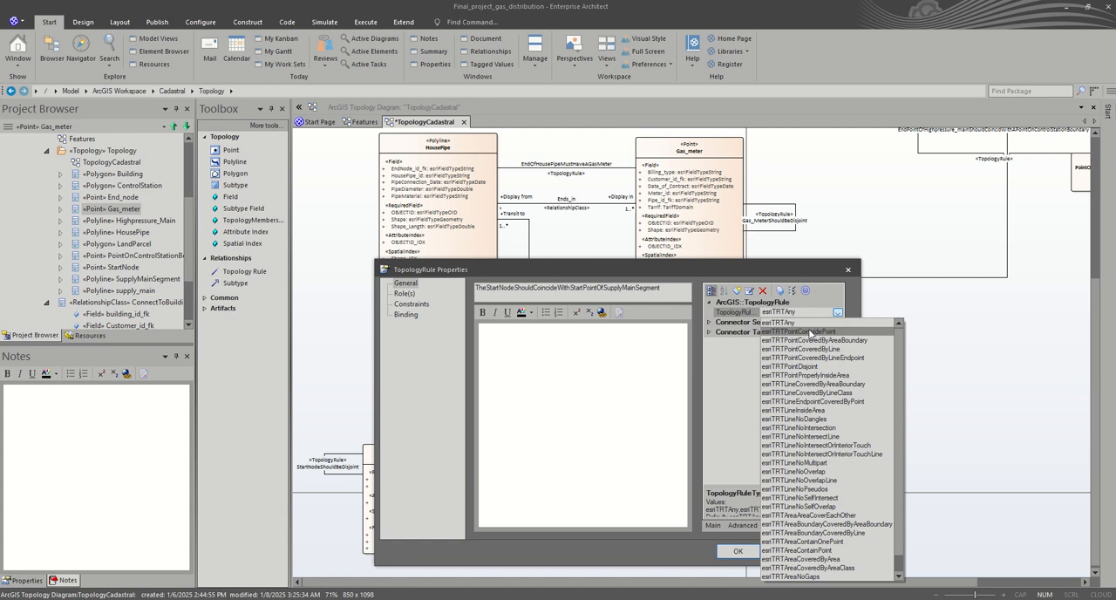
Step: Discard the unsaved properties of the StartNode-to-SupplyMainSegment topology rule and delete the rule
left_click(824, 297)
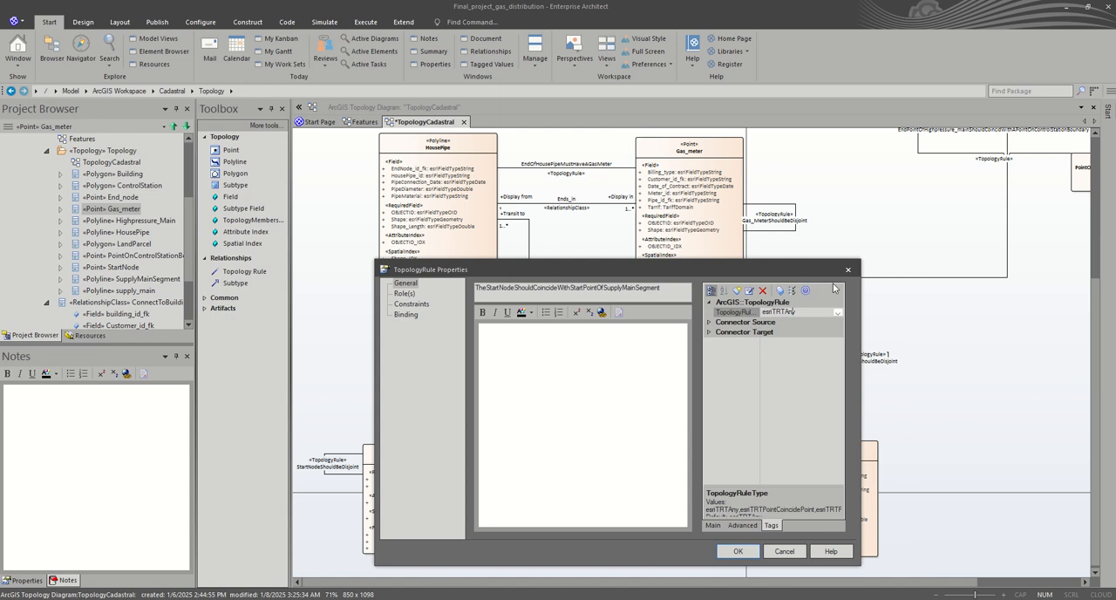
left_click(849, 272)
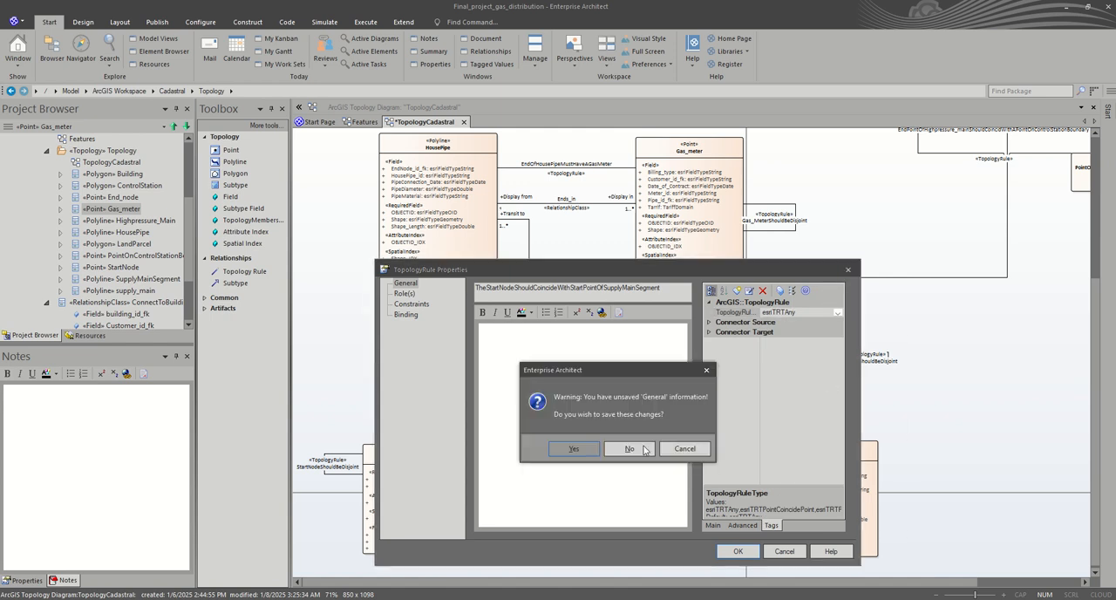
left_click(636, 453)
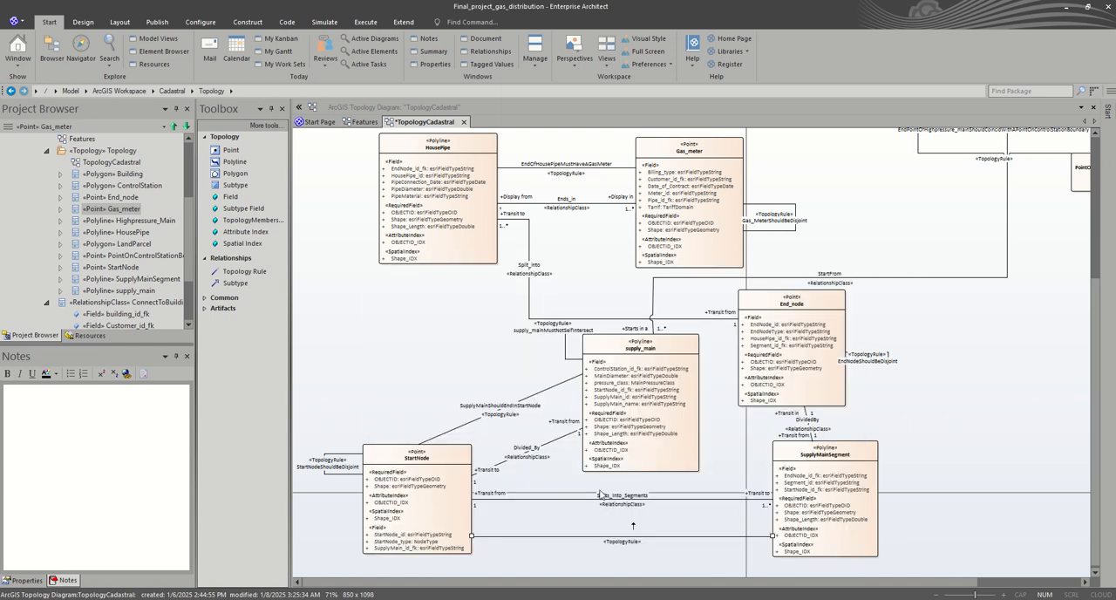
left_click(657, 539)
key("Delete")
key("Return")
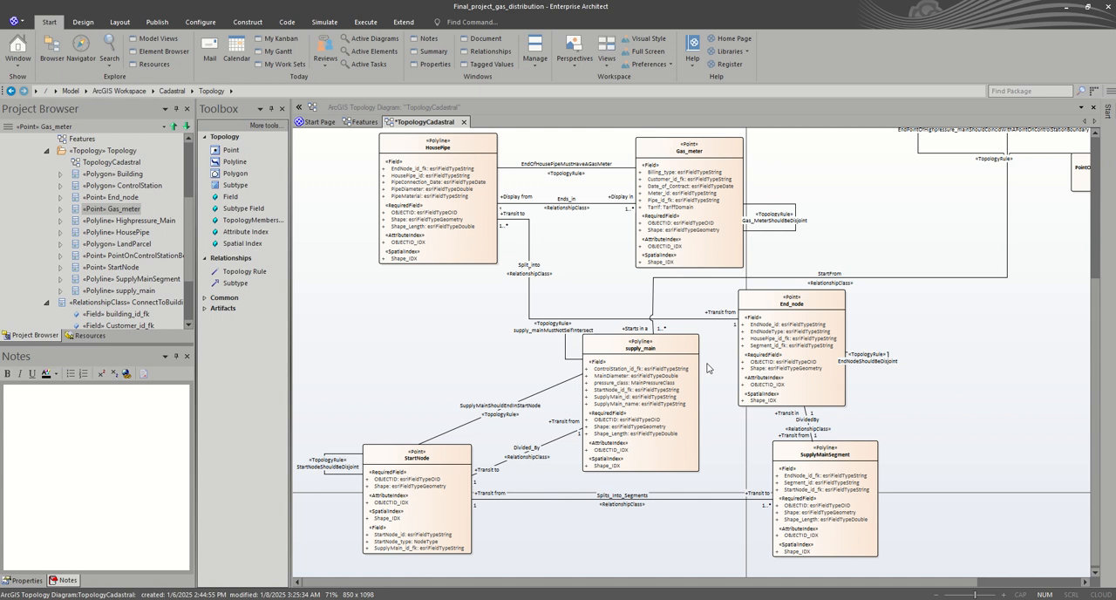
Step: Reroute the topology rule line from Highpressure_Main to PointOnControlStationBoundary, moving its vertical segment right of Highpressure_Main and its horizontal segment slightly down
scroll(723, 252, "up", 5)
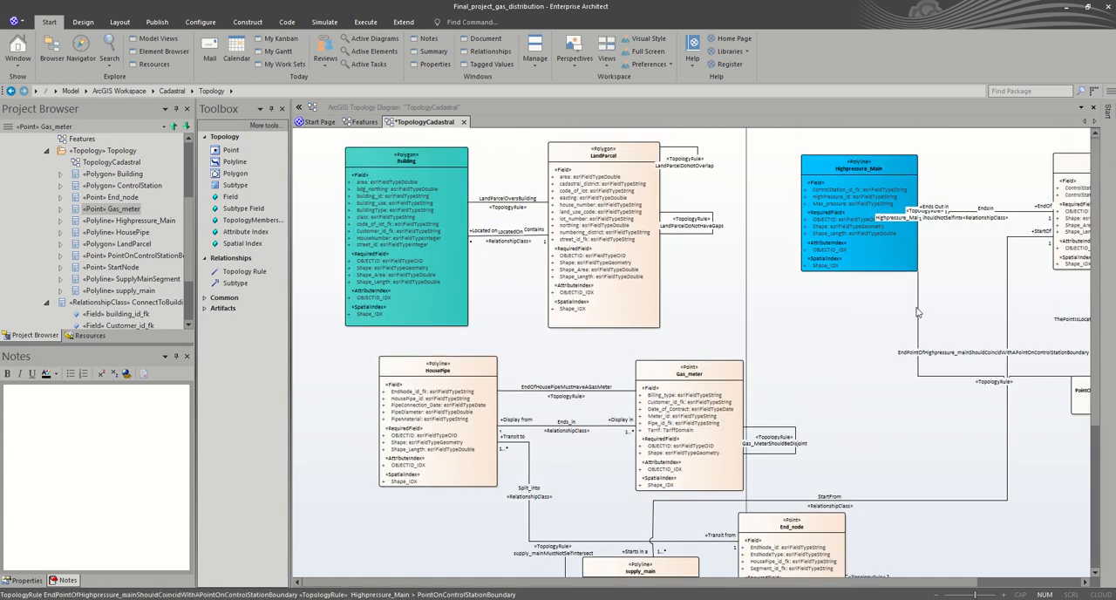
left_click_drag(918, 307, 948, 291)
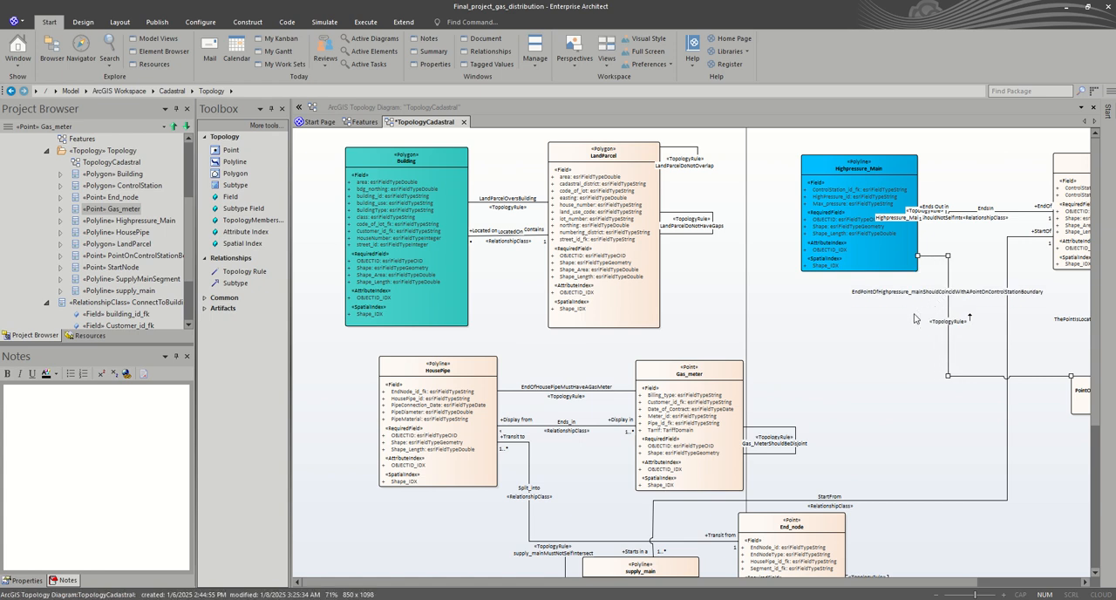
scroll(829, 353, "down", 5)
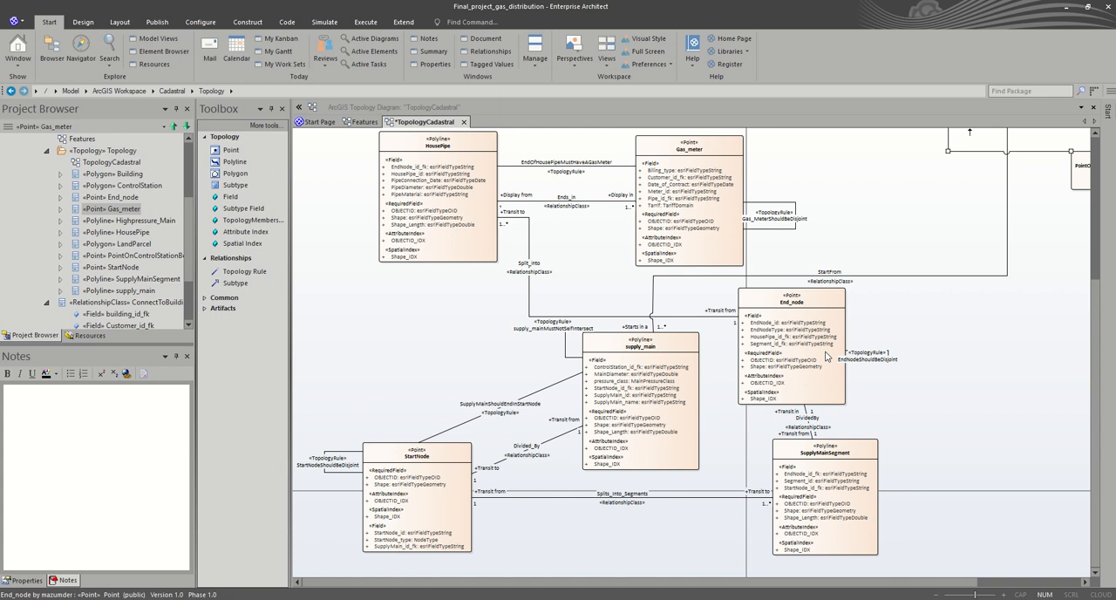
scroll(825, 358, "down", 1)
scroll(821, 362, "down", 3)
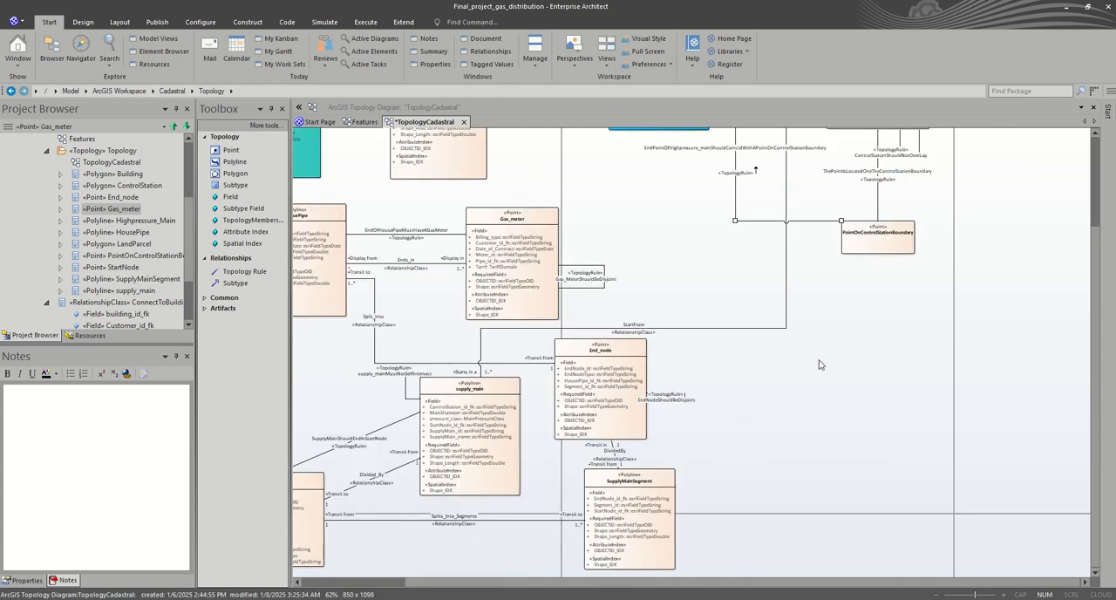
scroll(820, 365, "up", 3)
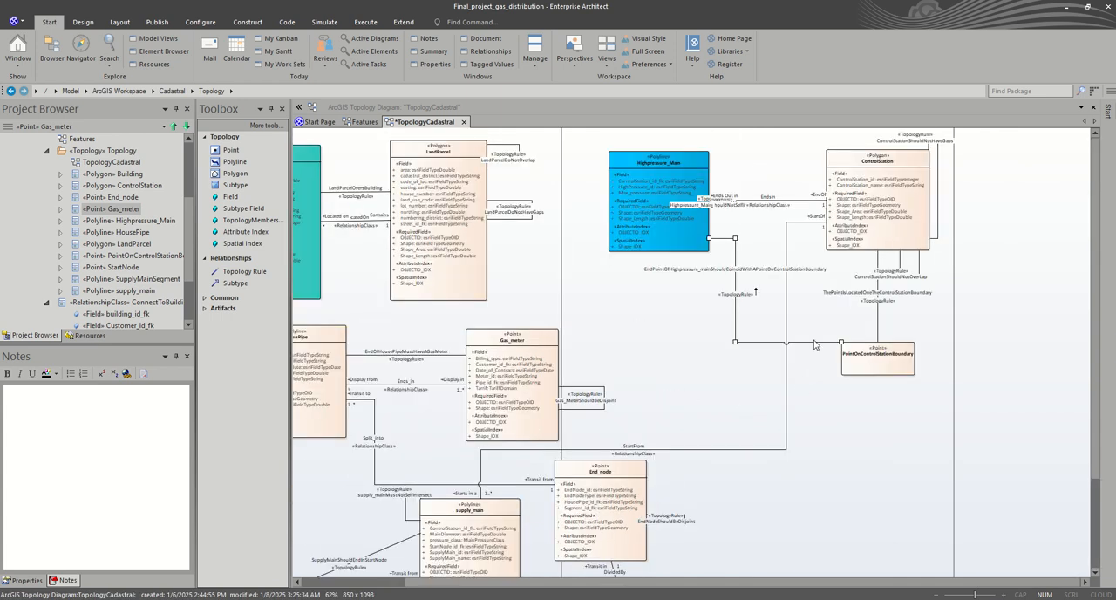
left_click_drag(810, 343, 809, 355)
left_click(773, 359)
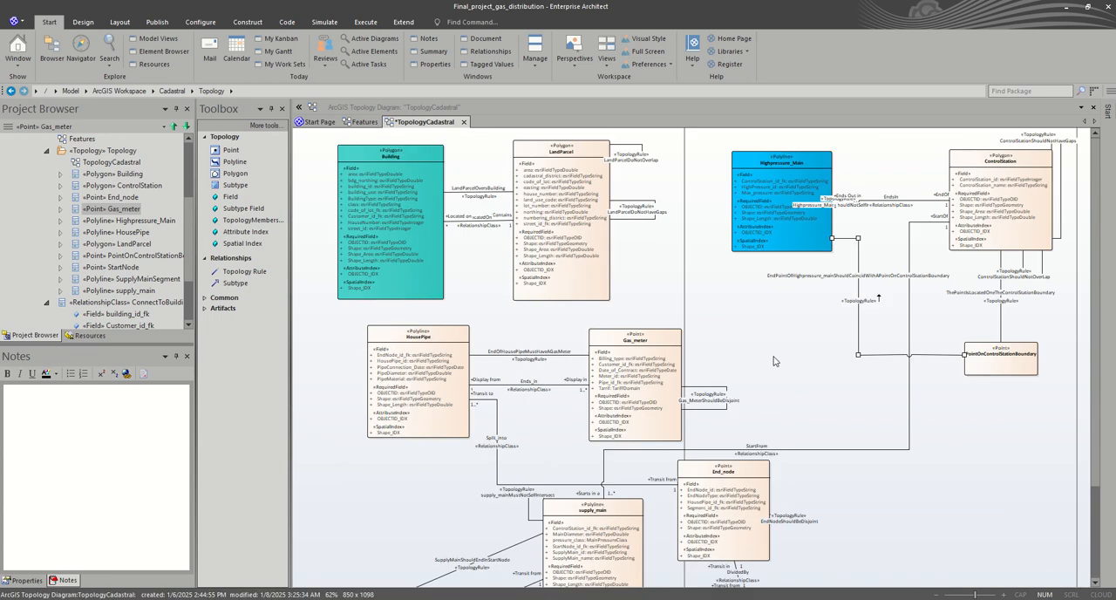
Step: Save the TopologyCadastral diagram and switch to the Features diagram
scroll(681, 370, "down", 3)
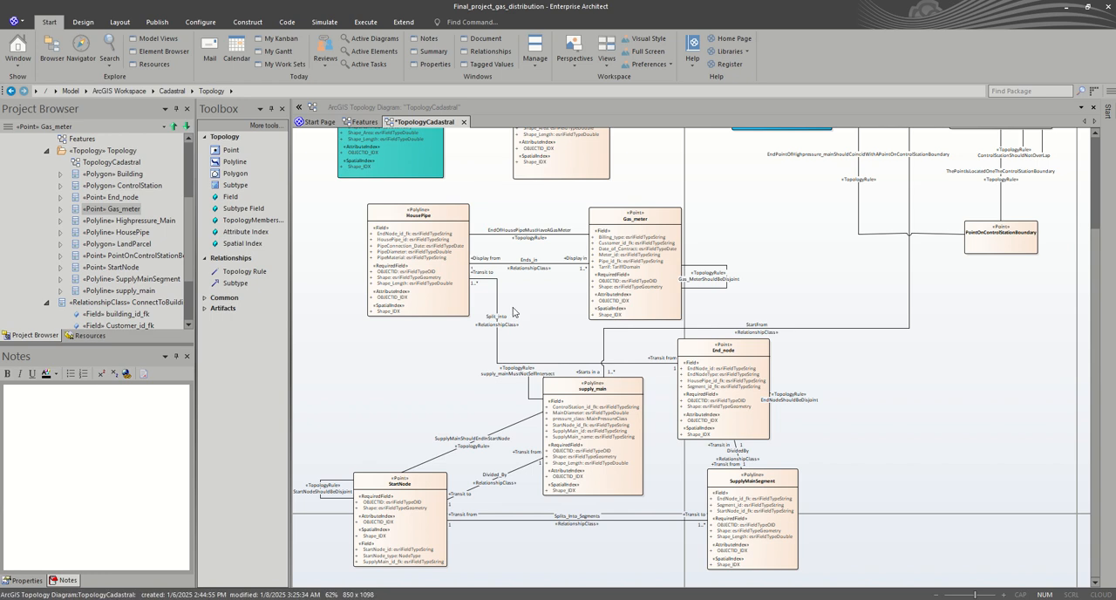
scroll(576, 411, "up", 3)
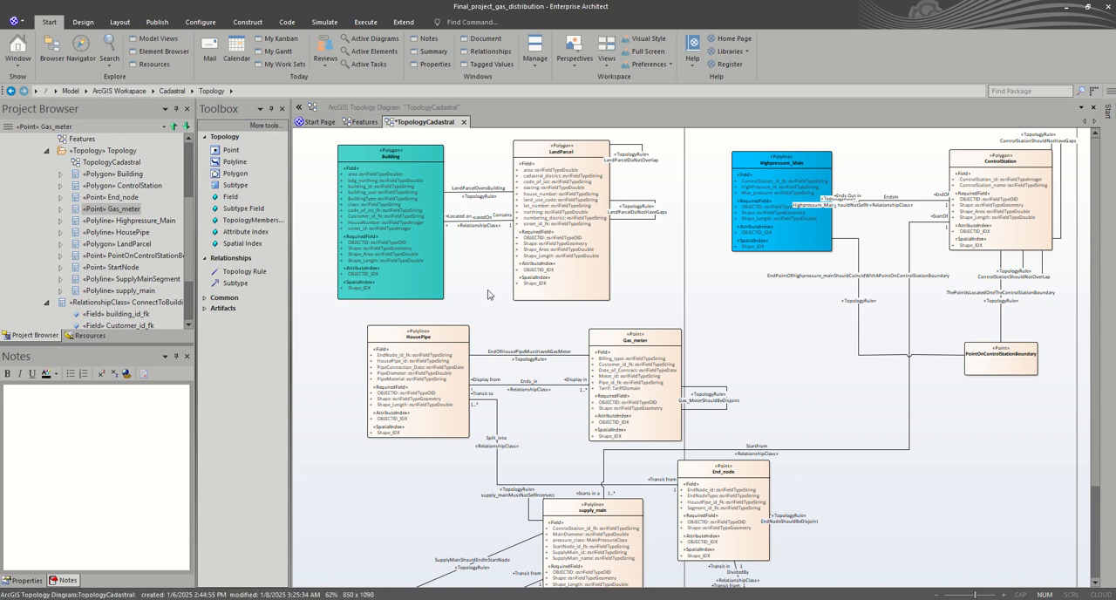
key("ctrl+s")
left_click(362, 121)
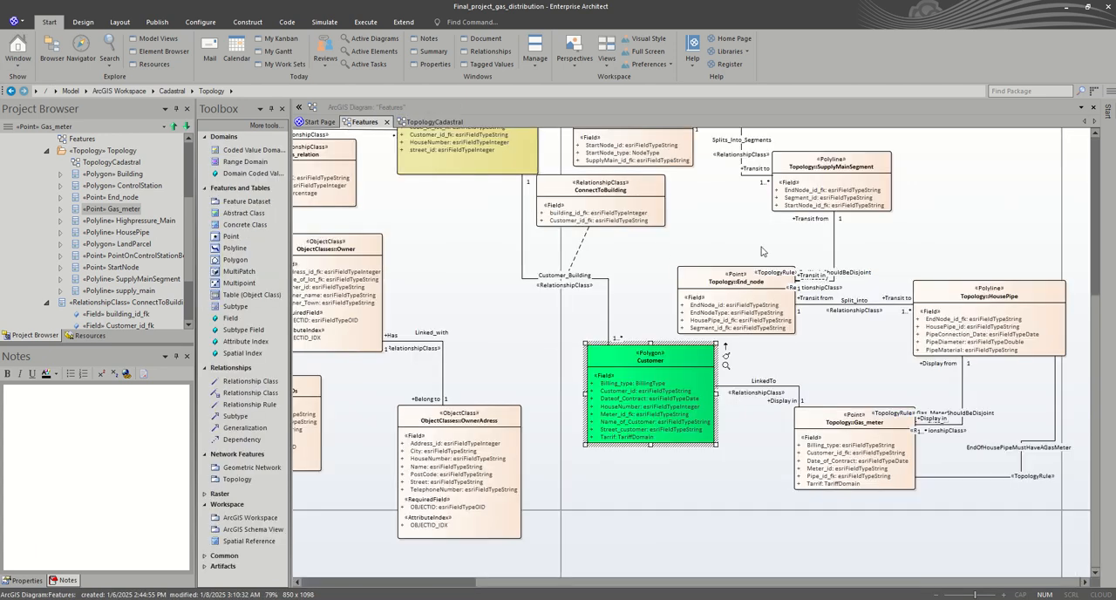
Step: Examine the Features diagram's network classes, the Customer polygon's notes and its available element operations
scroll(837, 261, "up", 4)
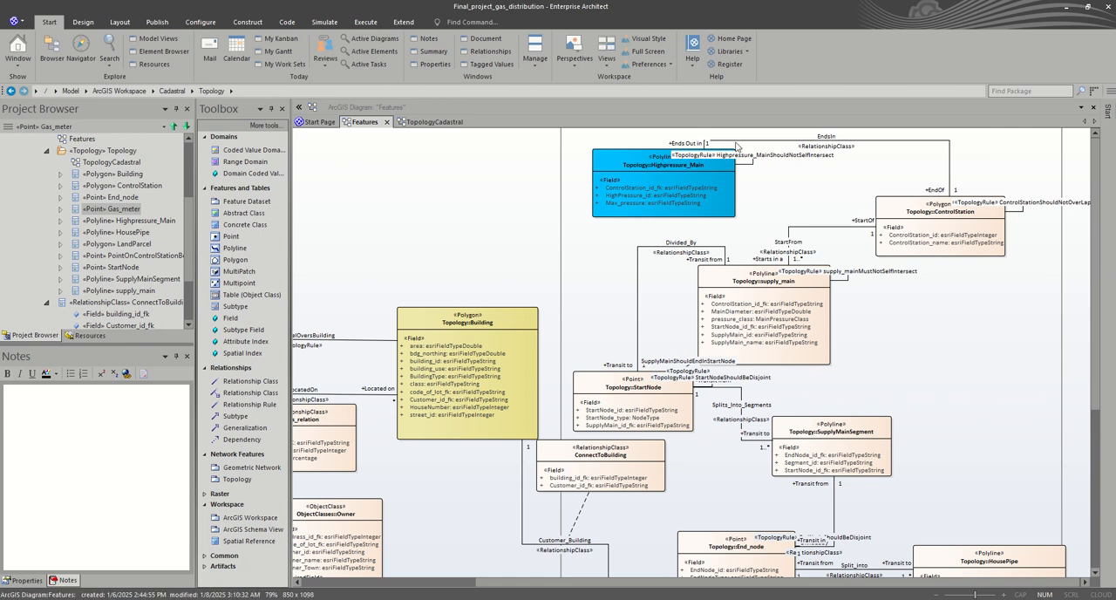
scroll(805, 314, "down", 4)
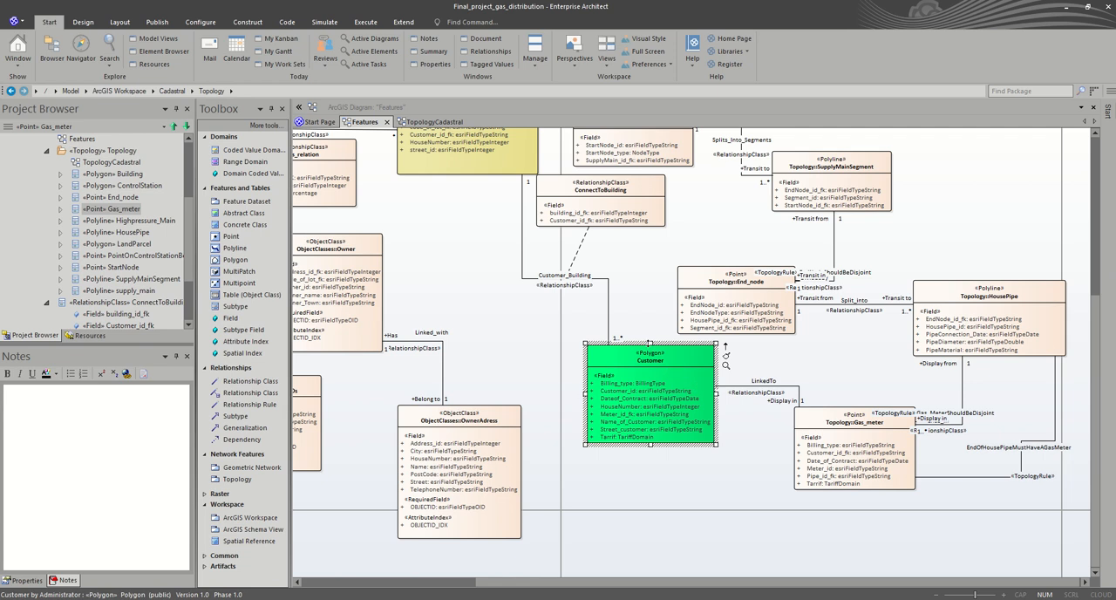
left_click(666, 337)
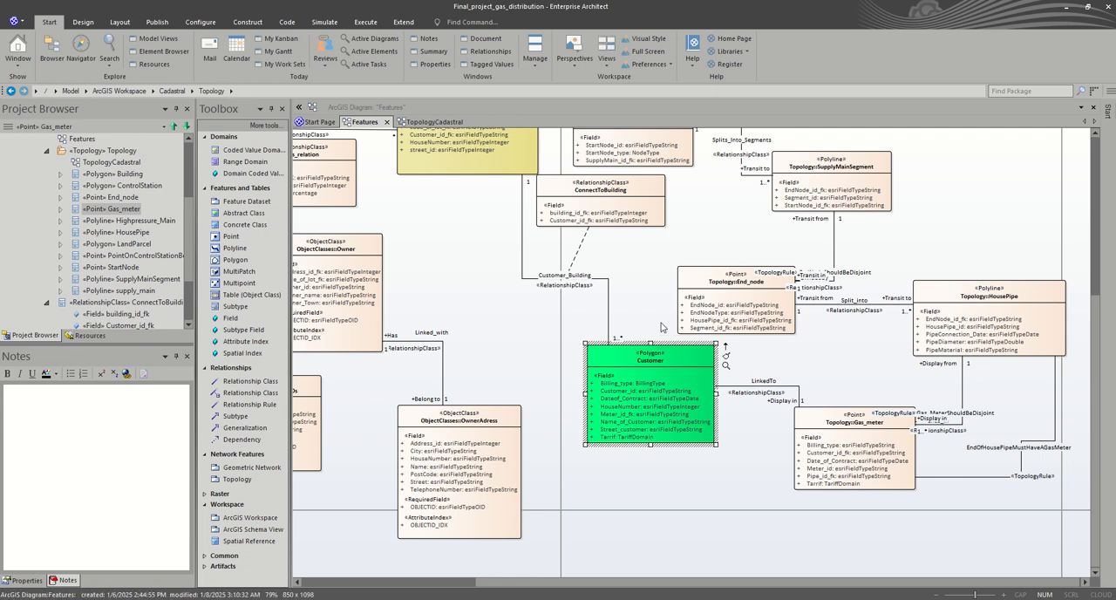
left_click(668, 366)
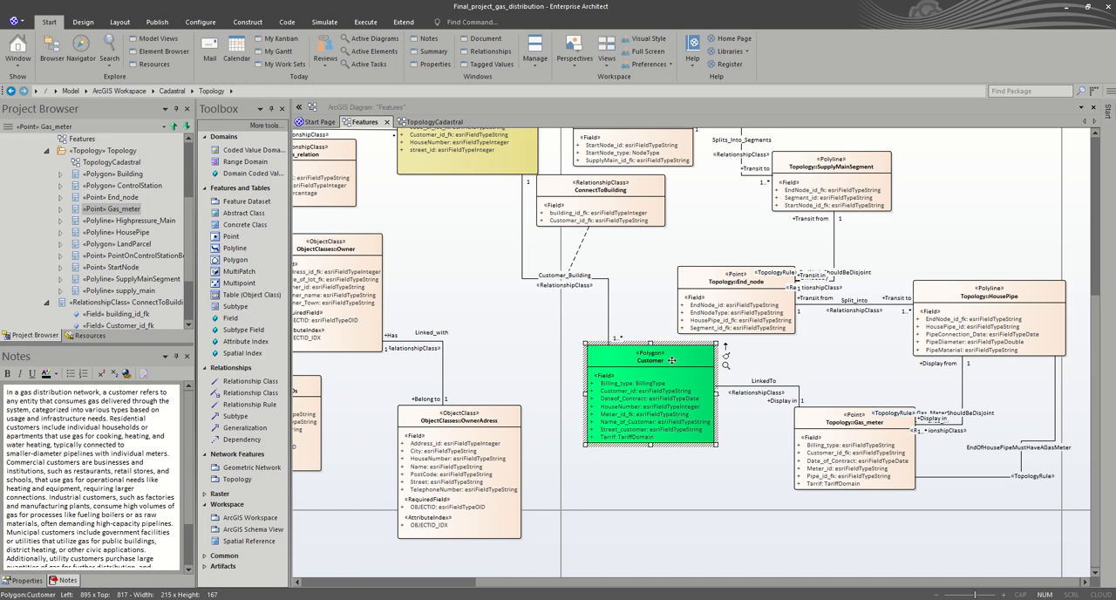
right_click(672, 360)
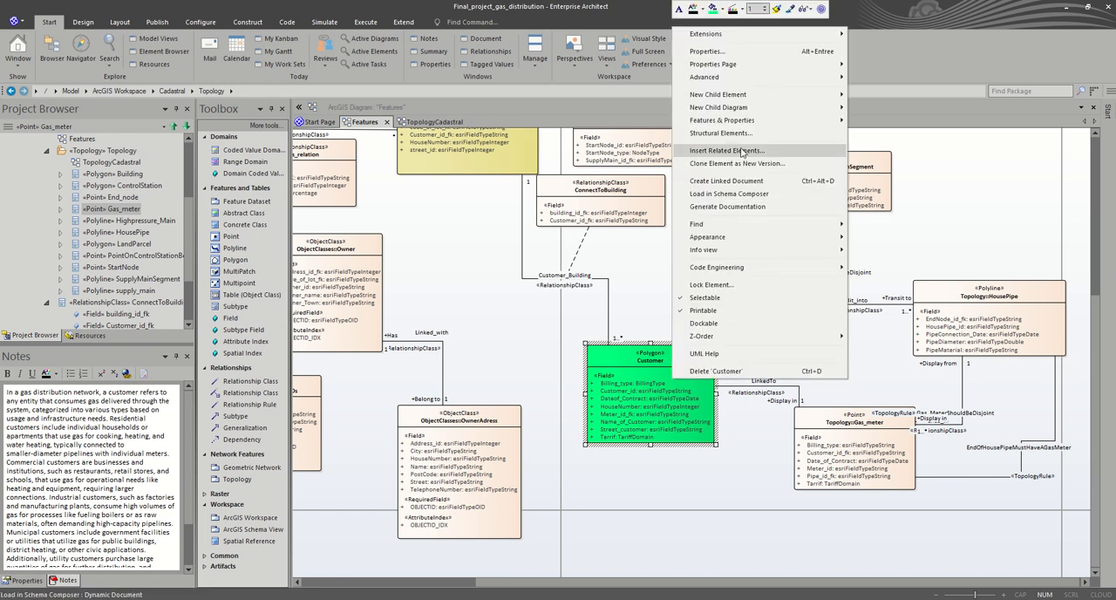
mouse_move(728, 81)
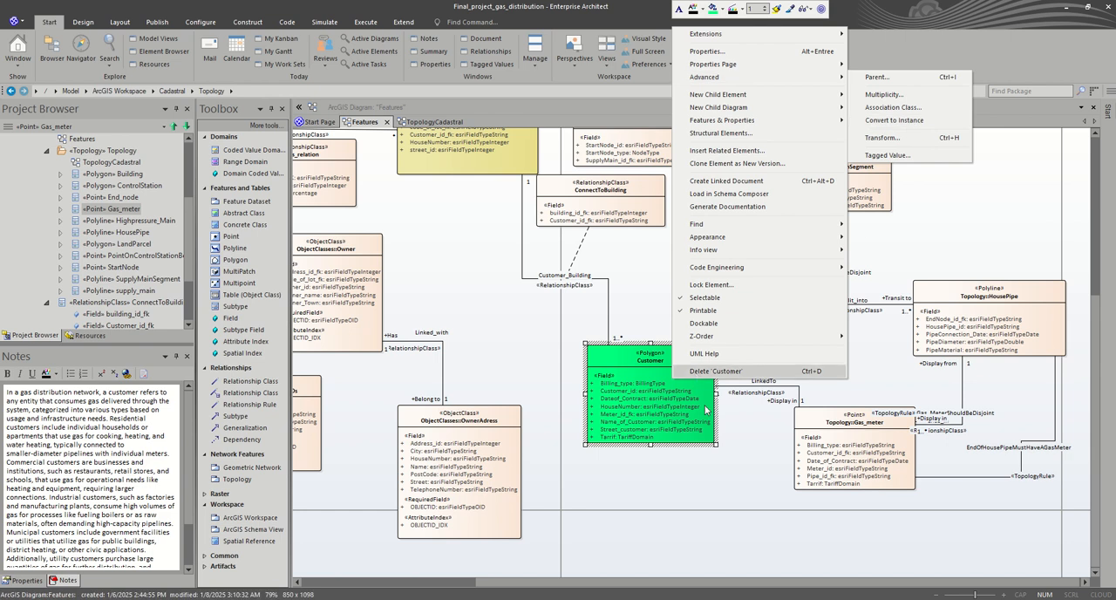
left_click(742, 434)
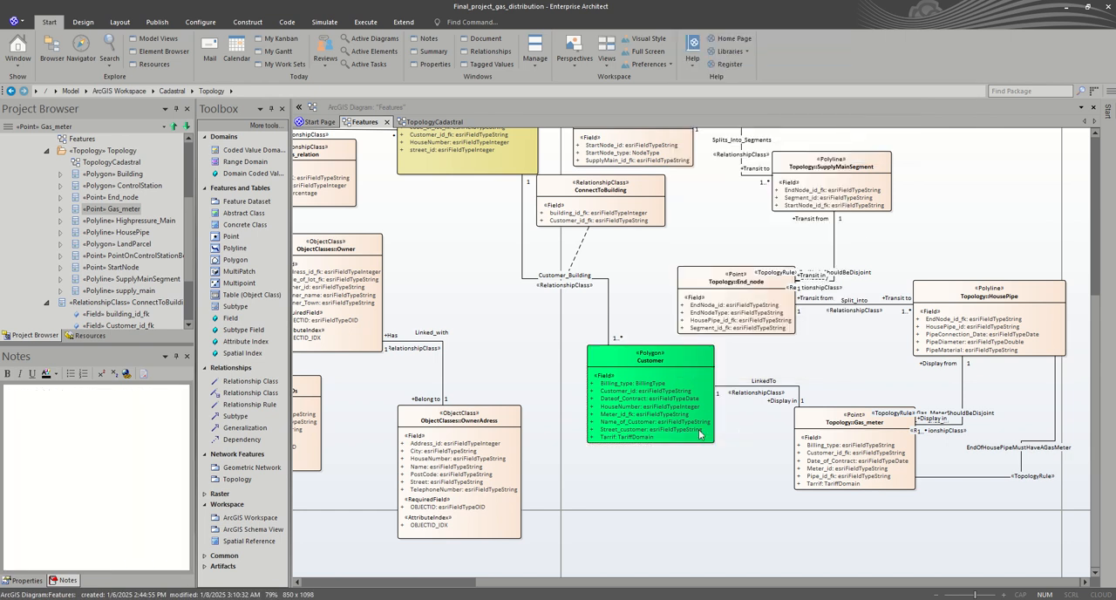
Step: Place a Table (Object Class) below the Customer polygon and enlarge it to about 187 wide by 166 high
left_click(248, 301)
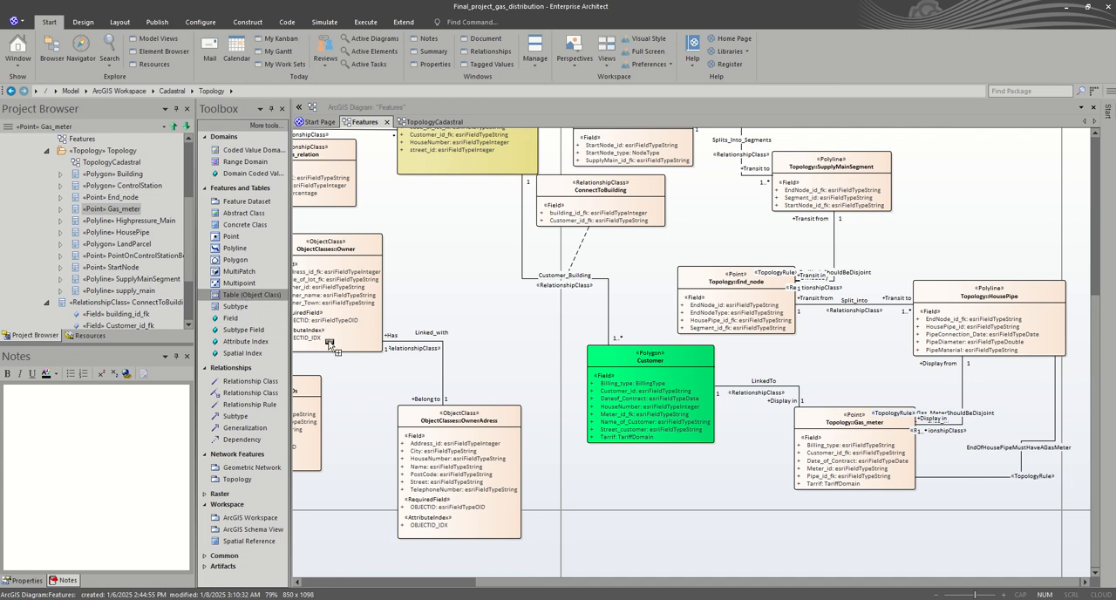
left_click(610, 474)
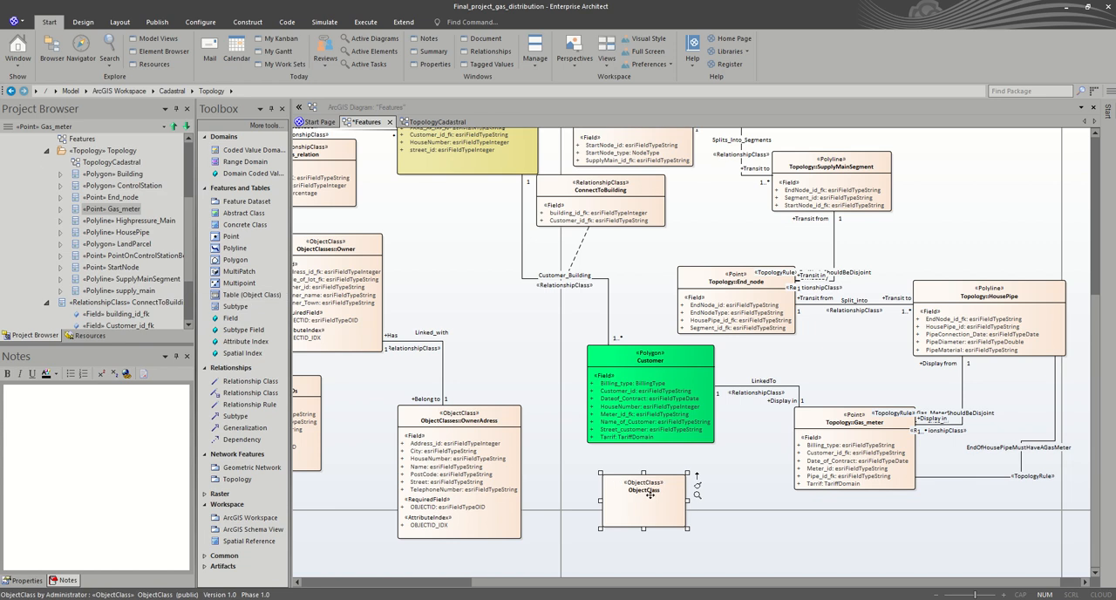
left_click_drag(687, 528, 714, 572)
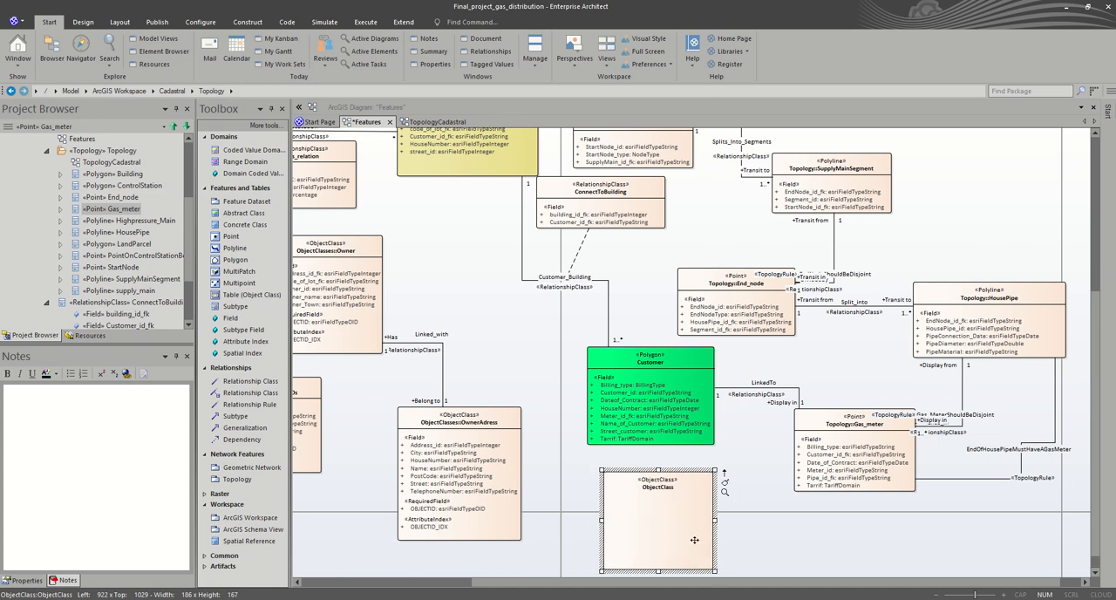
Step: Name the object class below the Customer polygon Customer in its properties
left_click(664, 488)
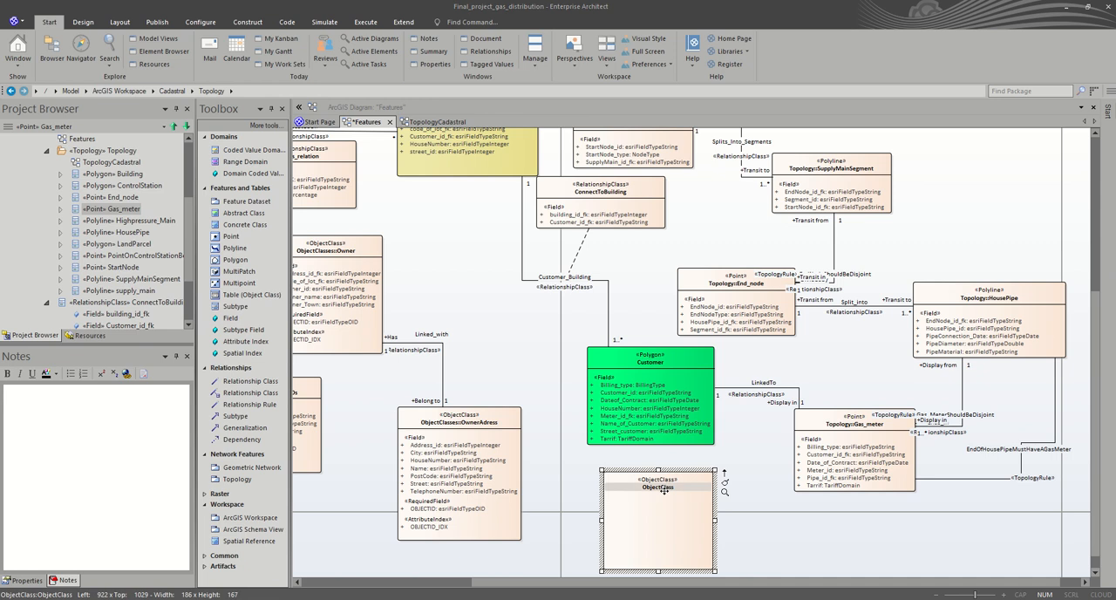
double_click(665, 488)
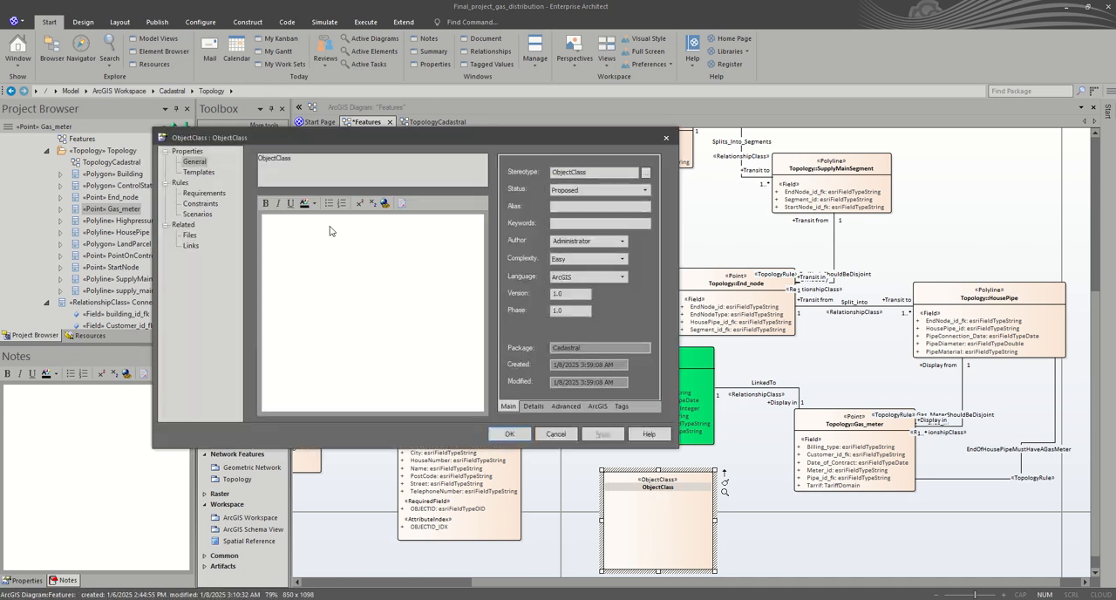
type("Customer")
left_click(527, 436)
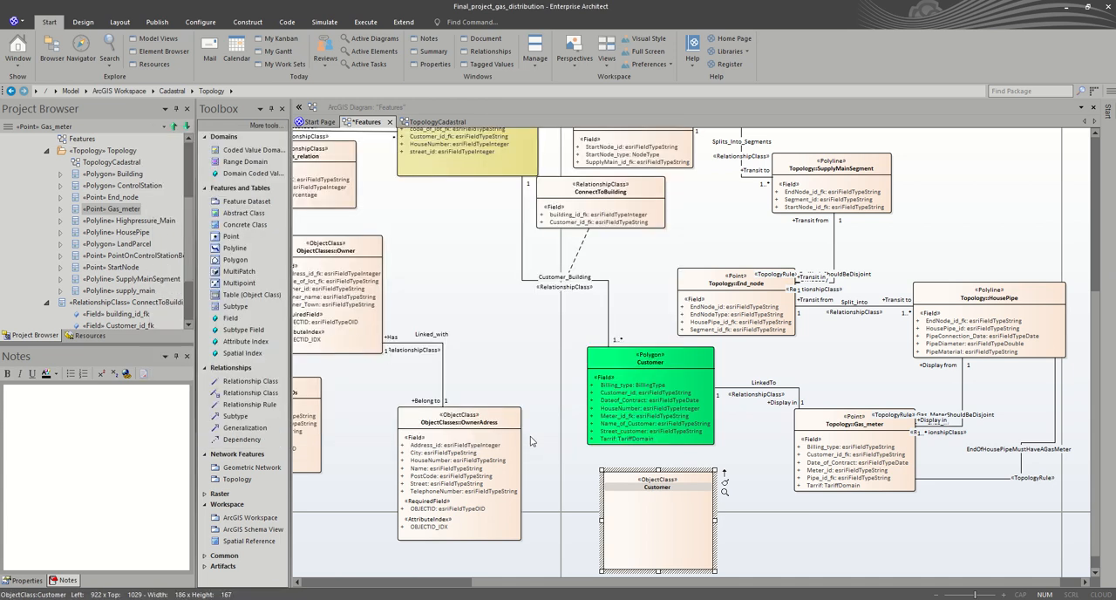
Step: Try to copy the Billing_type attribute as new from the Customer polygon's attribute list, and close the list
left_click(632, 388)
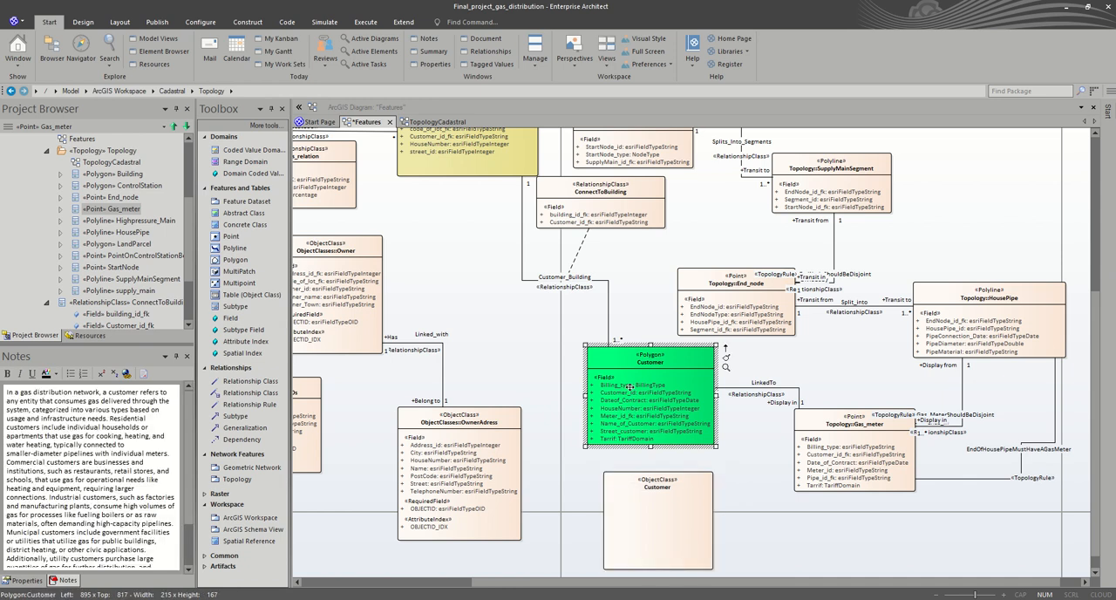
left_click(629, 387)
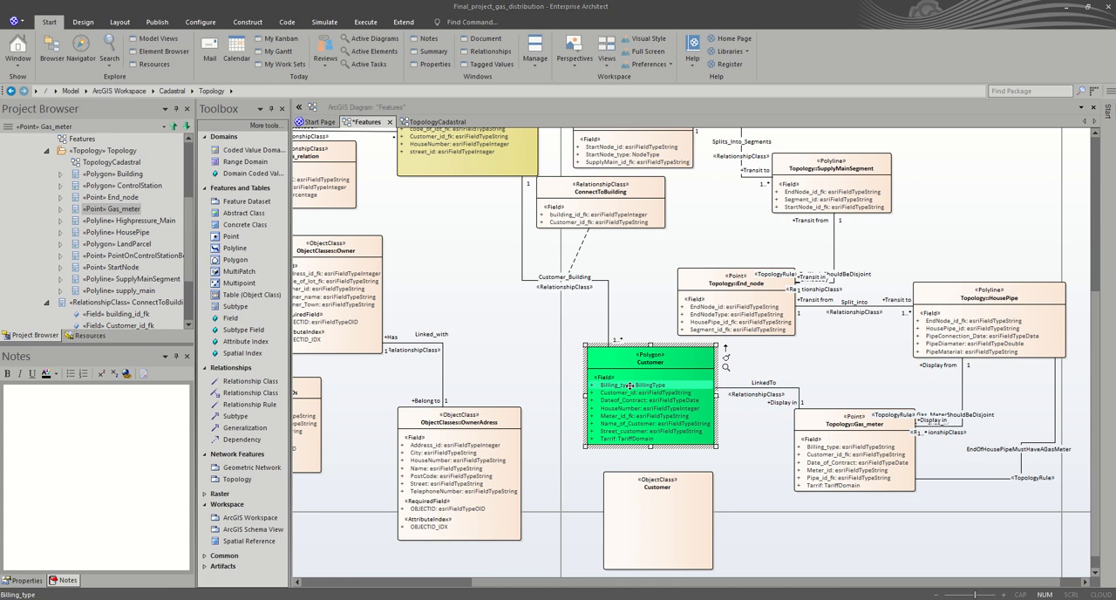
double_click(630, 387)
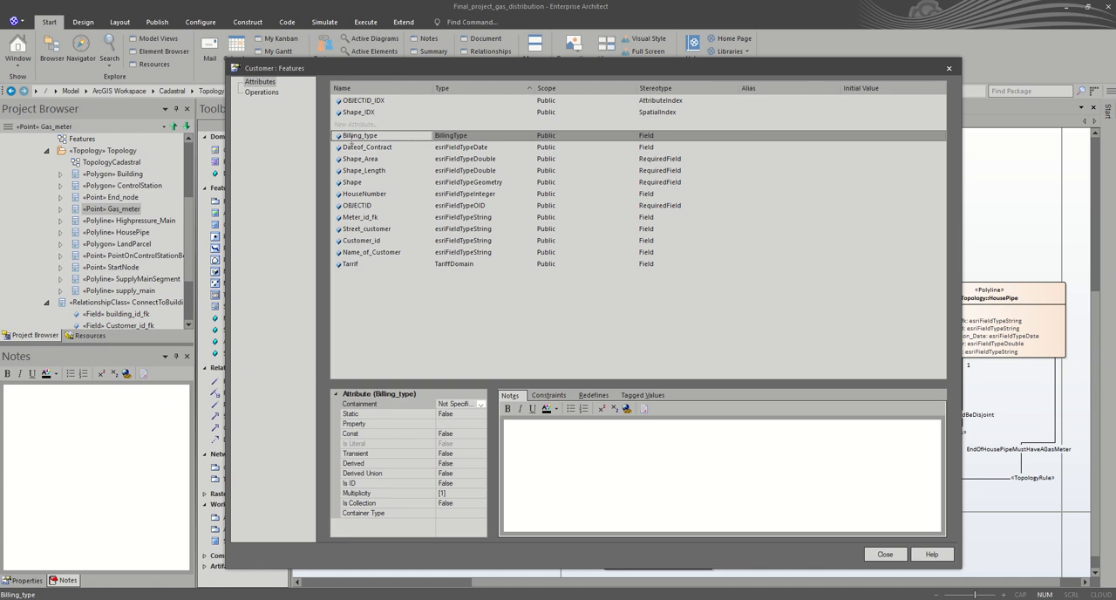
left_click(361, 150)
left_click(366, 137)
left_click(366, 150)
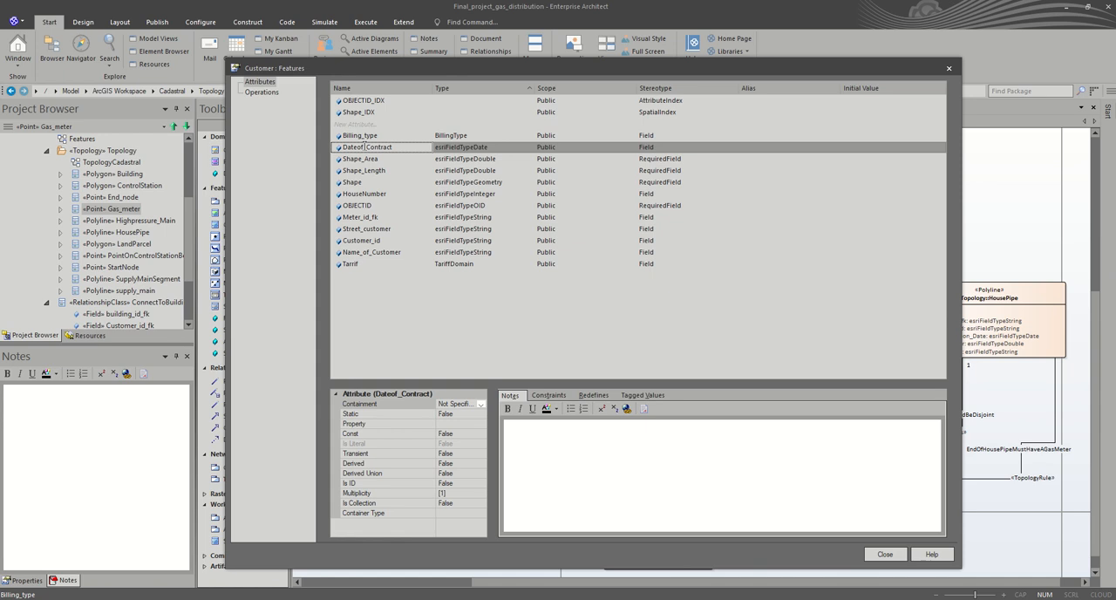
left_click(370, 125)
left_click(370, 137)
right_click(370, 137)
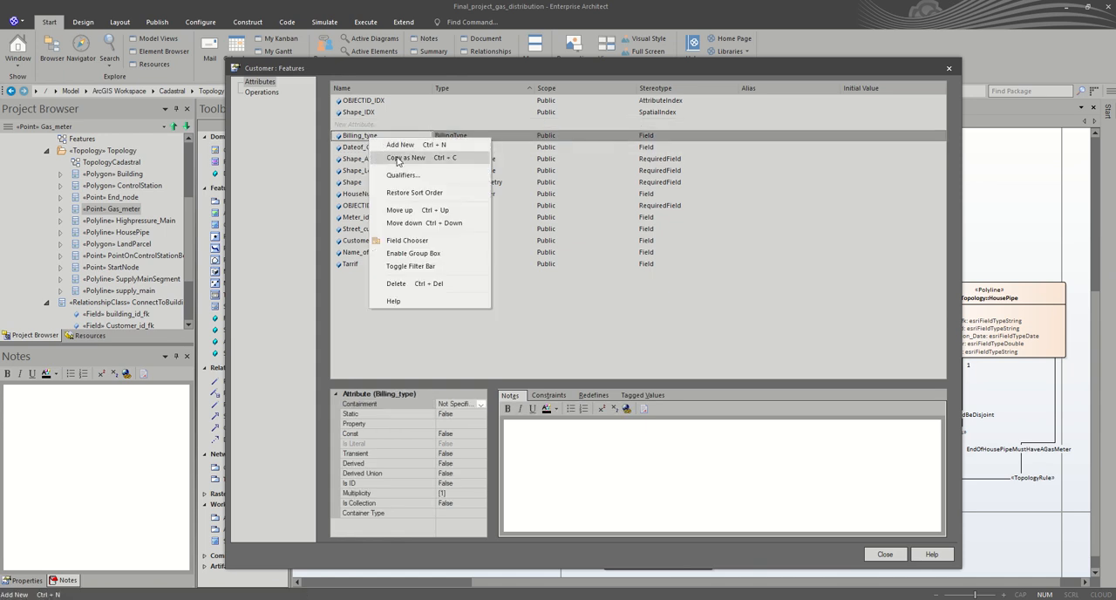
left_click(399, 159)
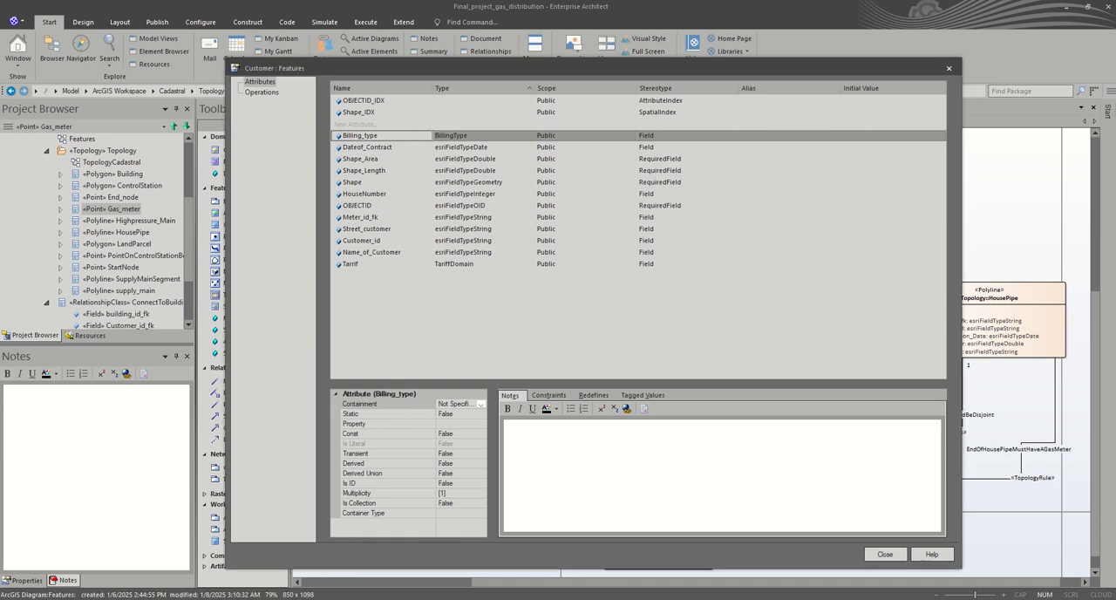
left_click(523, 335)
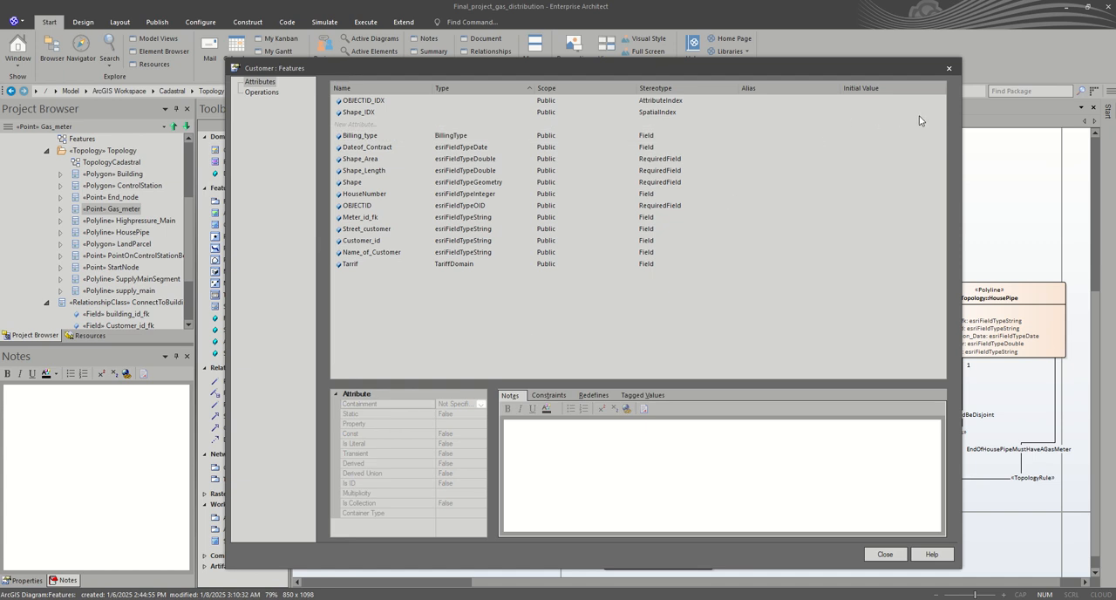
left_click(950, 69)
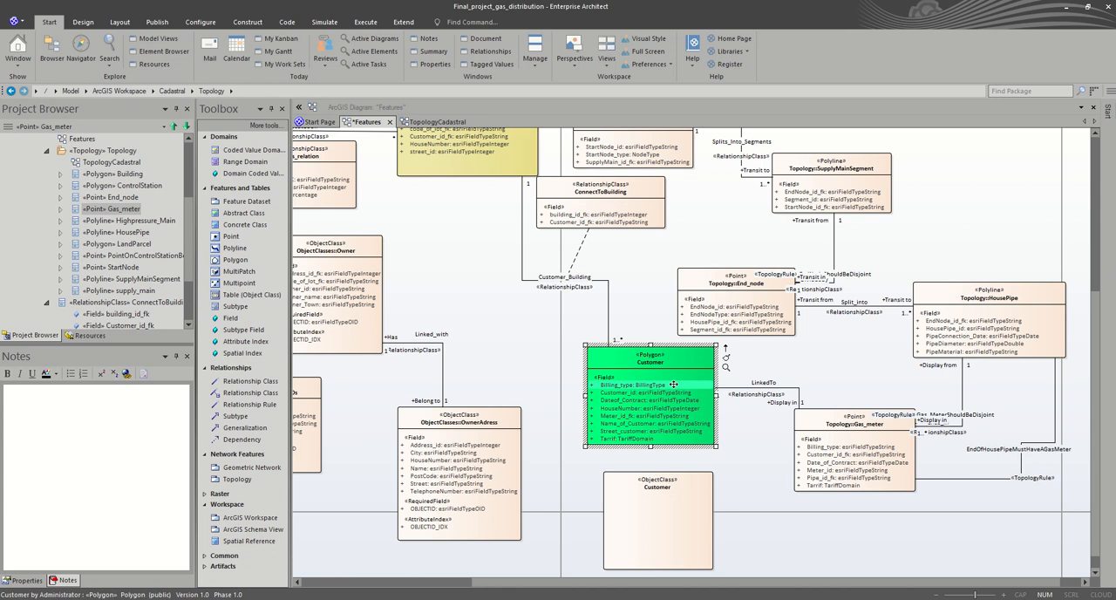
Step: Add a Billing_type field of type esriFieldTypeString to the Customer object class below the polygon
left_click(629, 503)
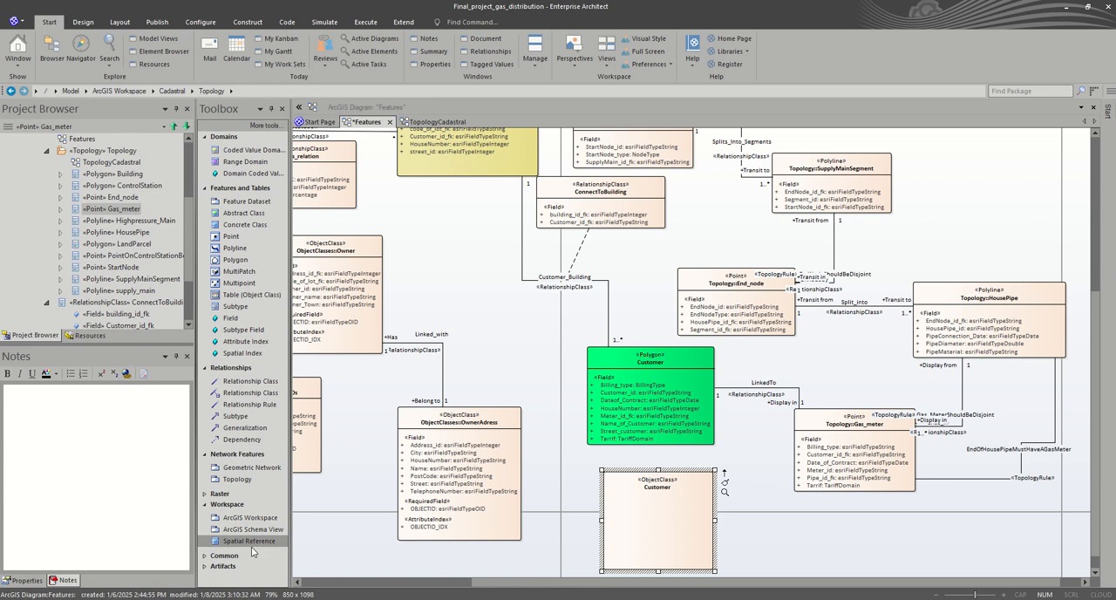
left_click(232, 318)
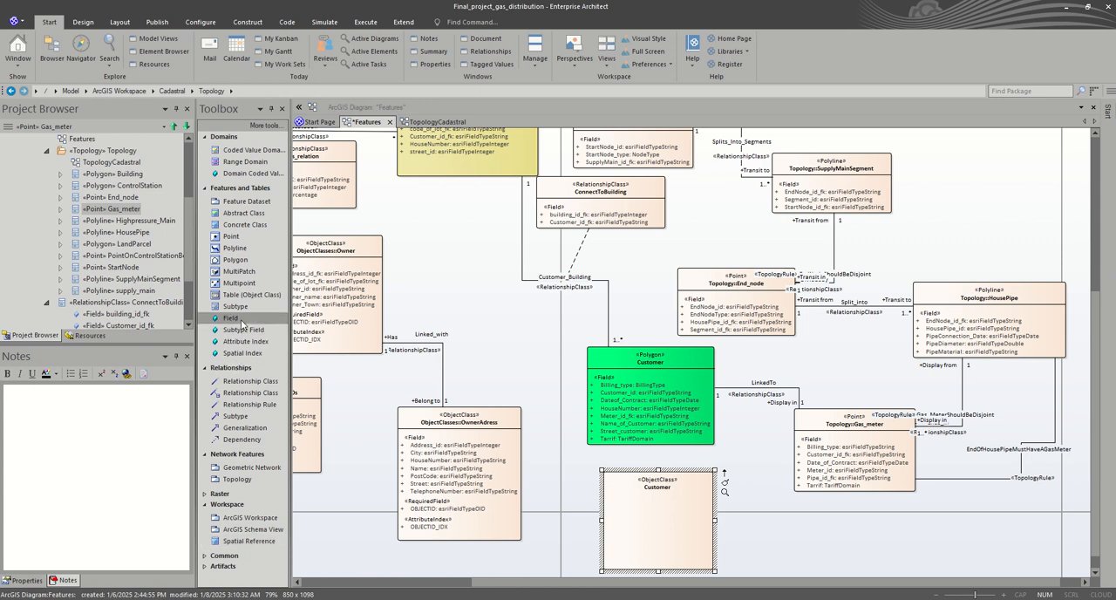
left_click(642, 521)
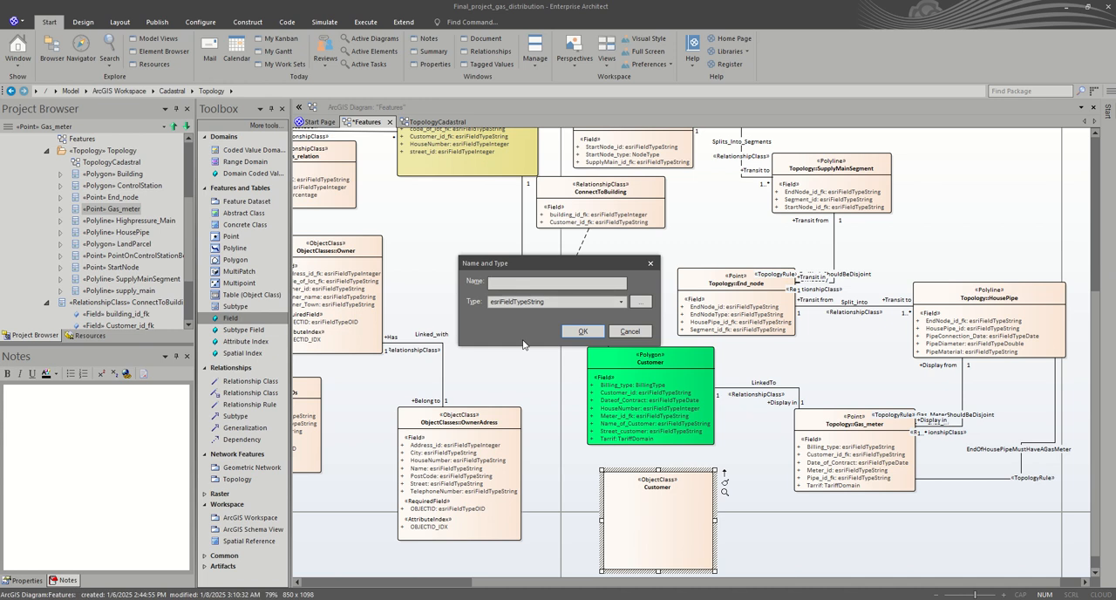
type("Billing_type")
left_click(578, 332)
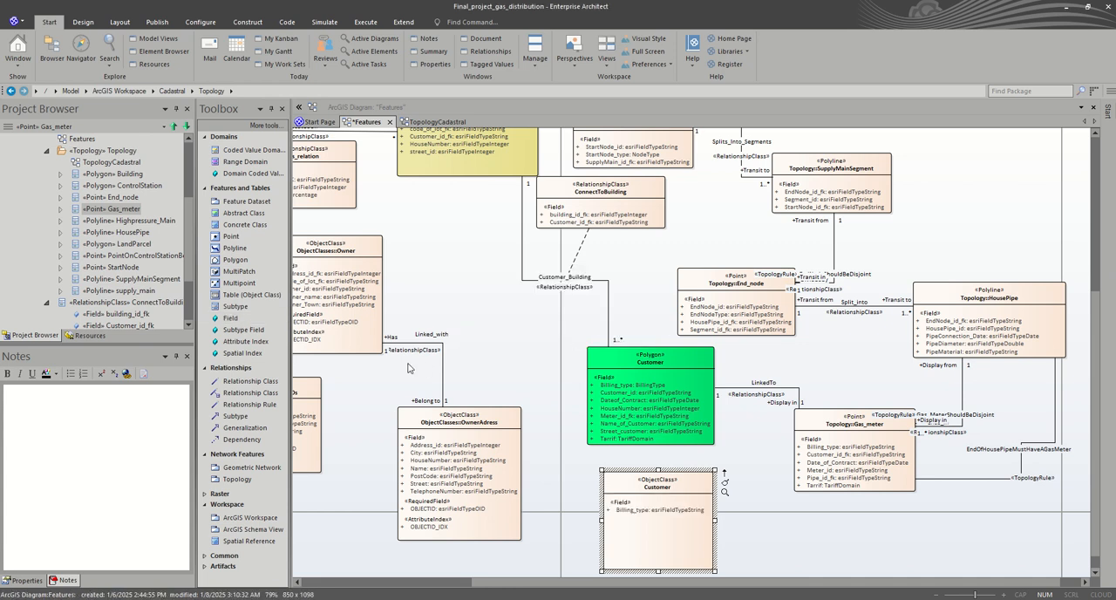
Step: Add a Customer_id field of type esriFieldTypeString to the Customer object class
left_click_drag(240, 319, 646, 531)
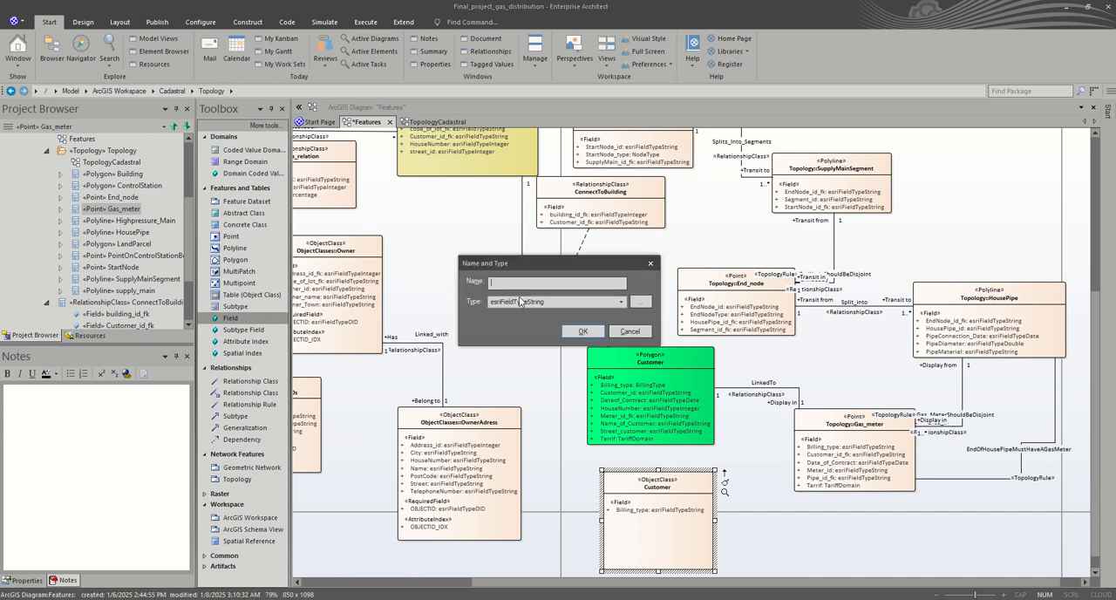
type("Customer")
type("_id")
left_click(581, 332)
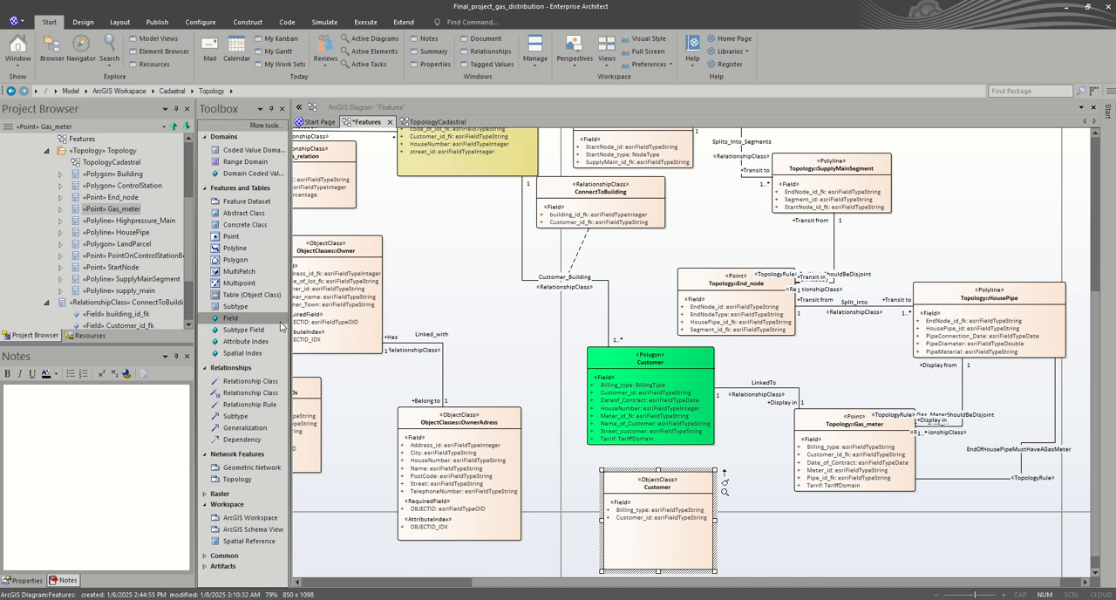
Step: Add a Dateof_Contract field of type esriFieldTypeString to the Customer object class
left_click_drag(243, 319, 635, 538)
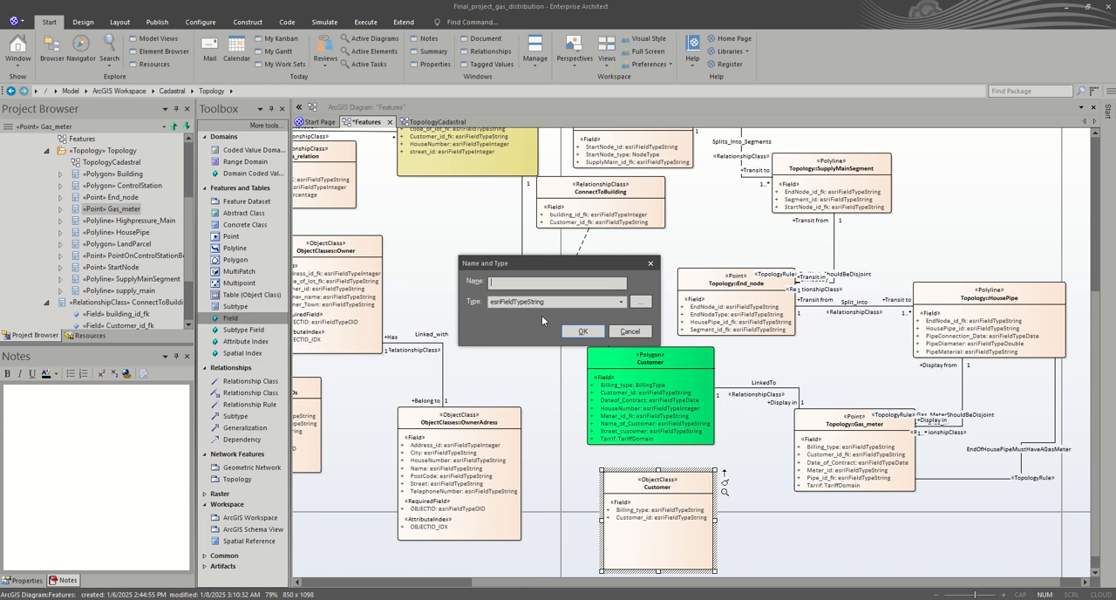
type("Dateof_Contract")
left_click(586, 331)
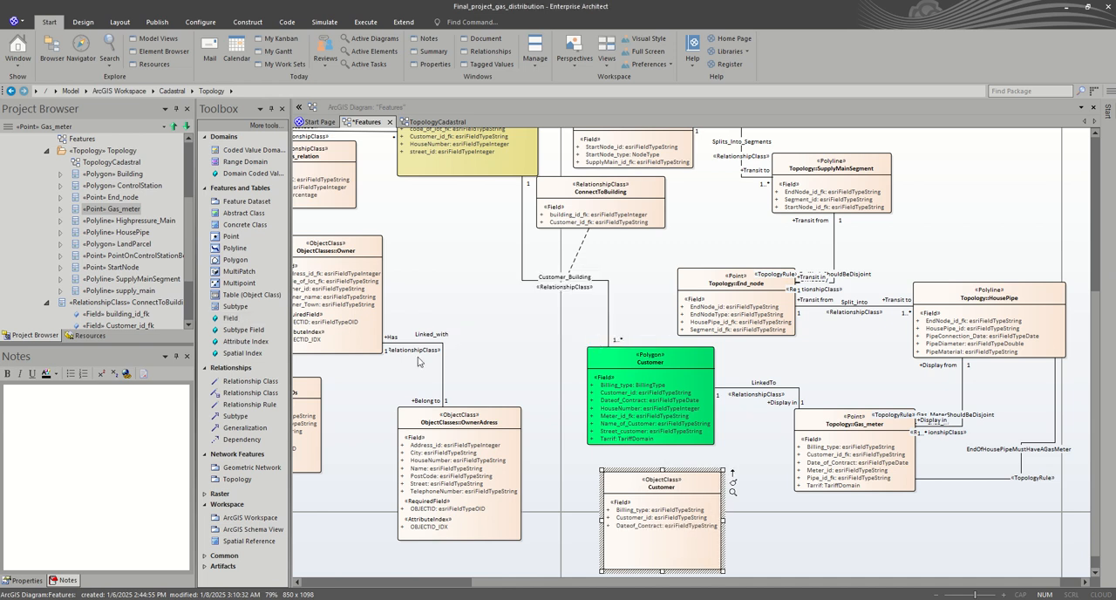
Step: Add a HouseNumber field of type esriFieldTypeString to the Customer object class
left_click(252, 319)
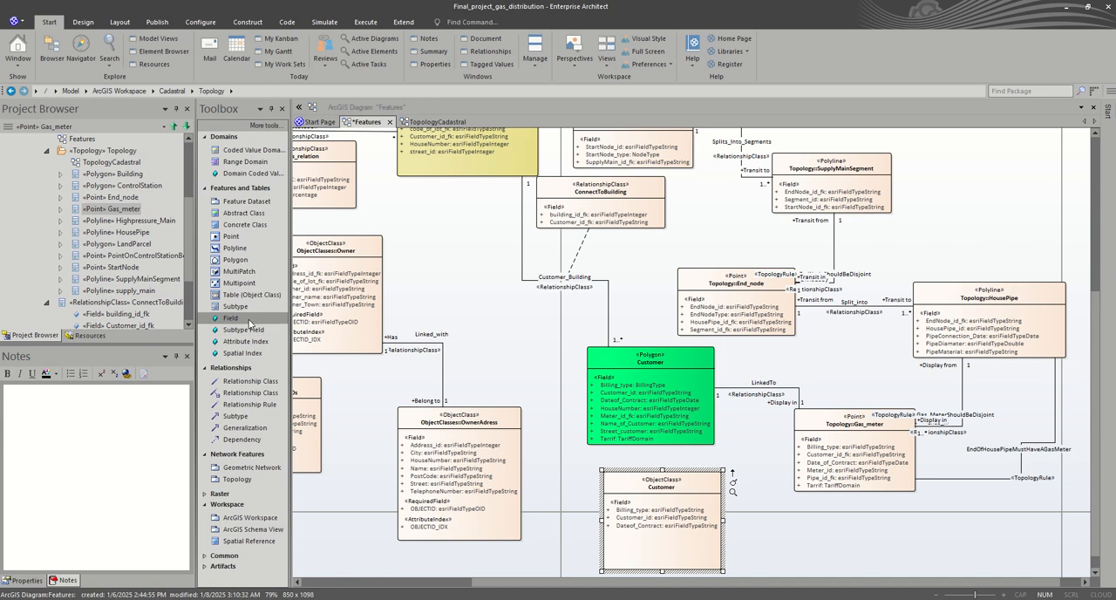
left_click(643, 541)
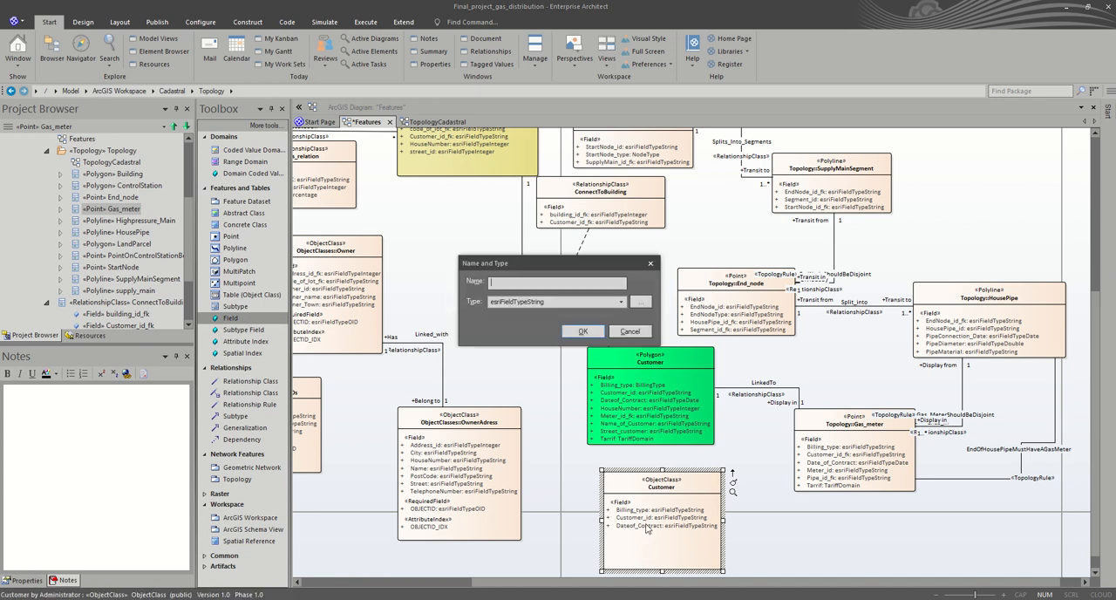
type("HouseNumber")
left_click(583, 332)
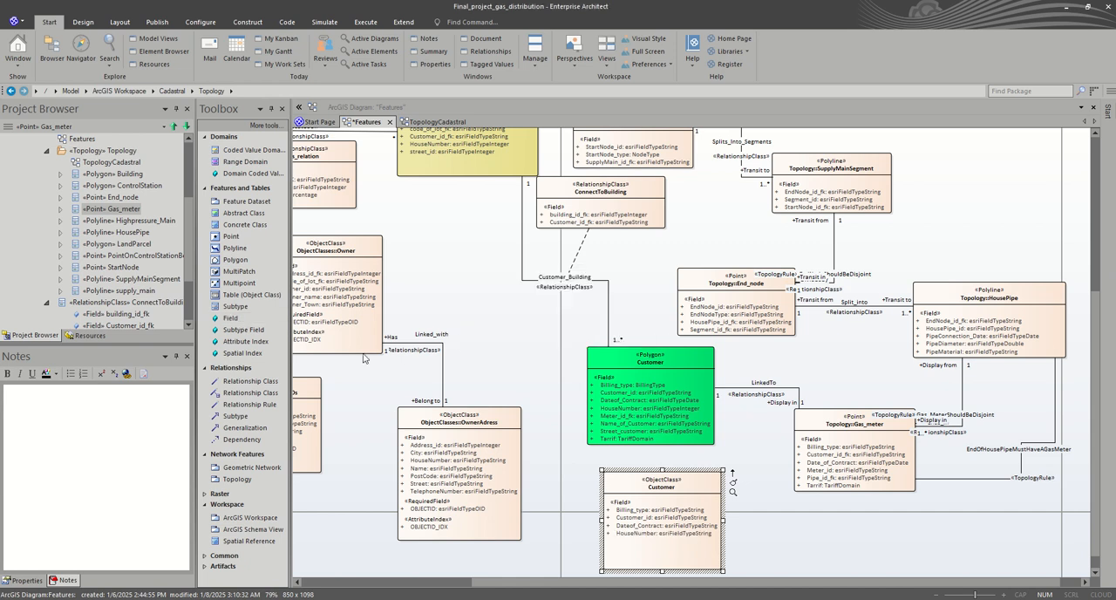
Step: Add a Meter_id_fk field of type esriFieldTypeString to the Customer object class
left_click(240, 321)
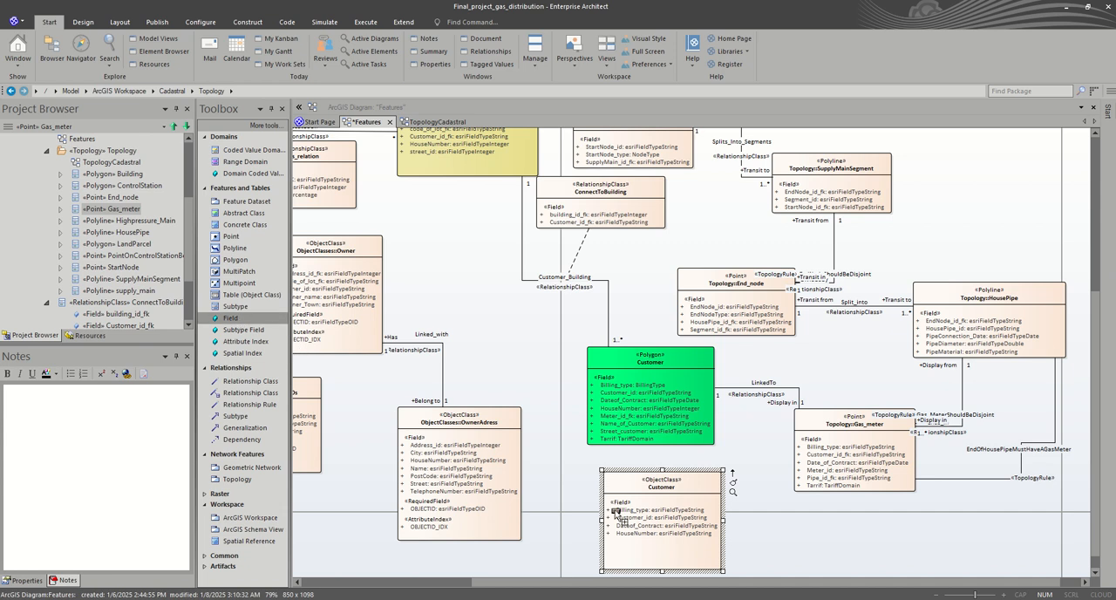
left_click(634, 557)
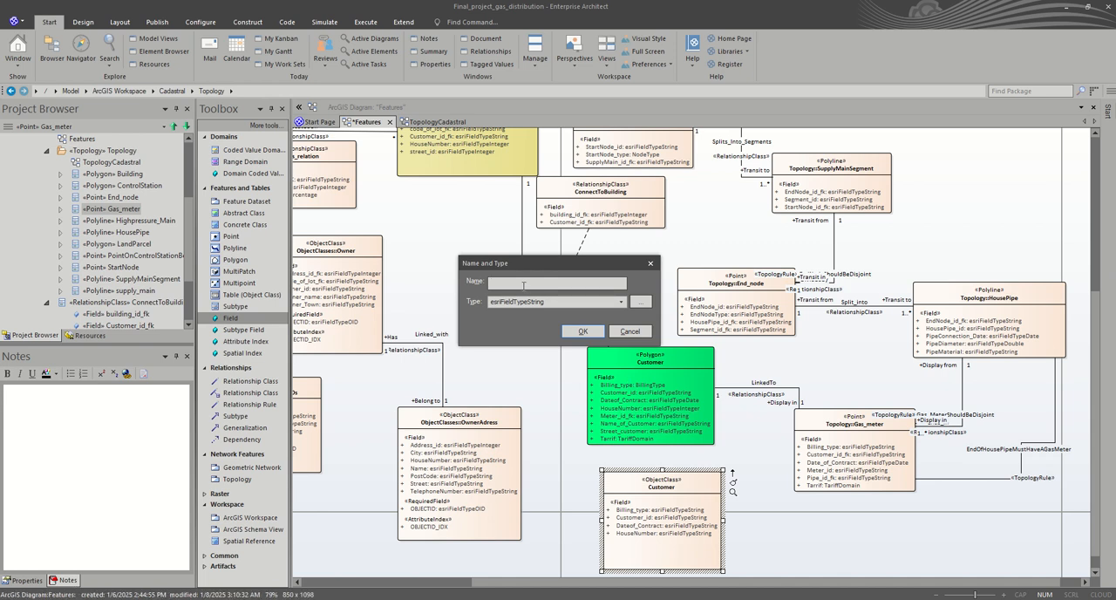
type("Meter_id_fk")
left_click(578, 336)
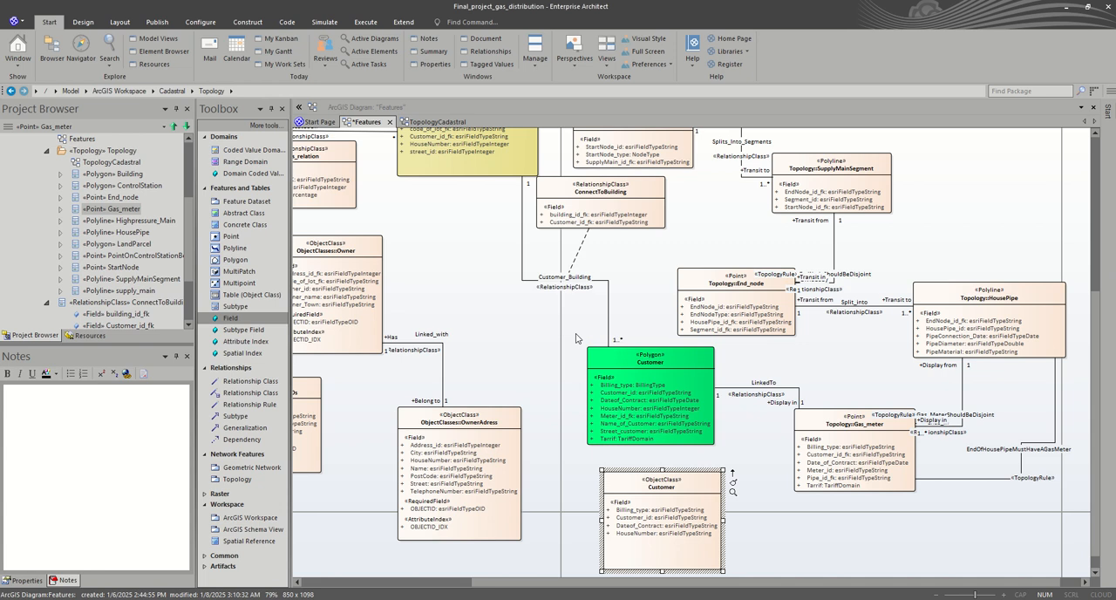
Step: Add a Name_of_Customer field of type esriFieldTypeString to the Customer object class
left_click(246, 320)
left_click(682, 553)
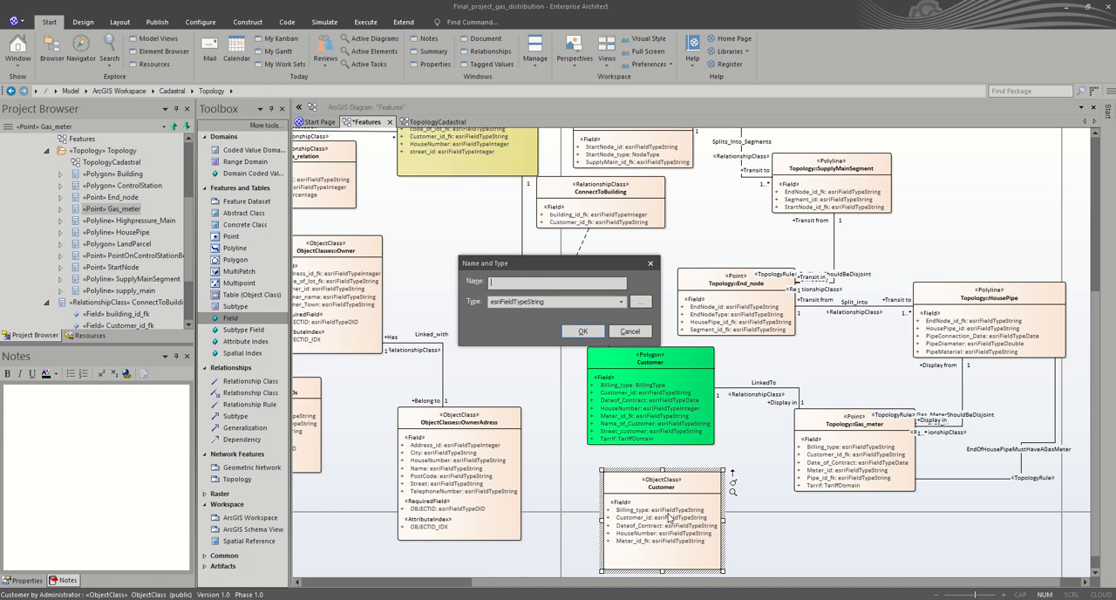
type("Name_of_Customer")
left_click(590, 332)
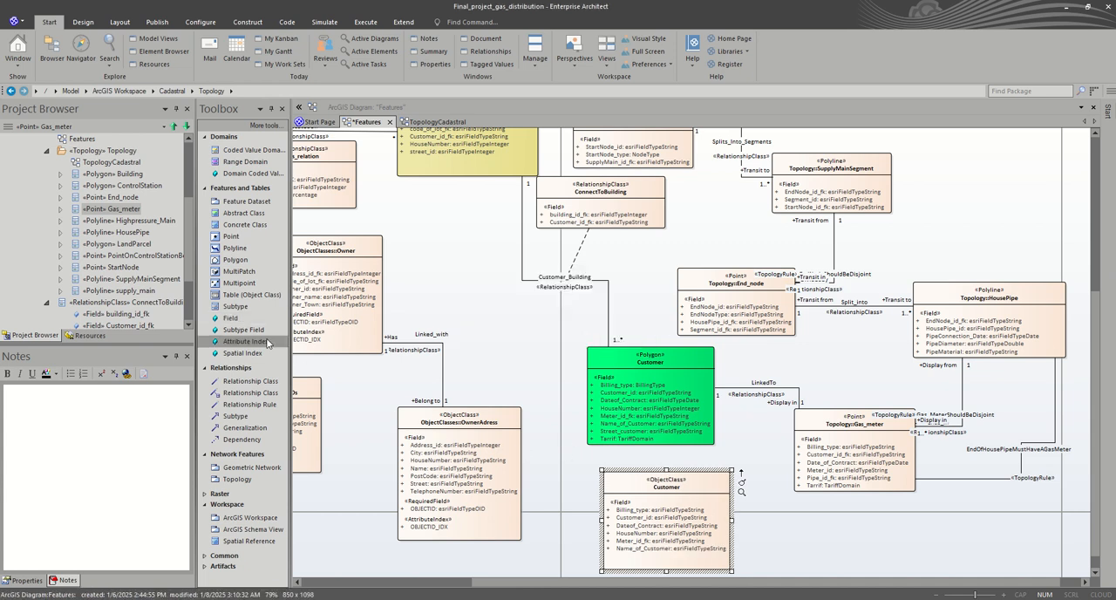
Step: Add a Street_customer field of type esriFieldTypeString to the Customer object class
left_click(235, 319)
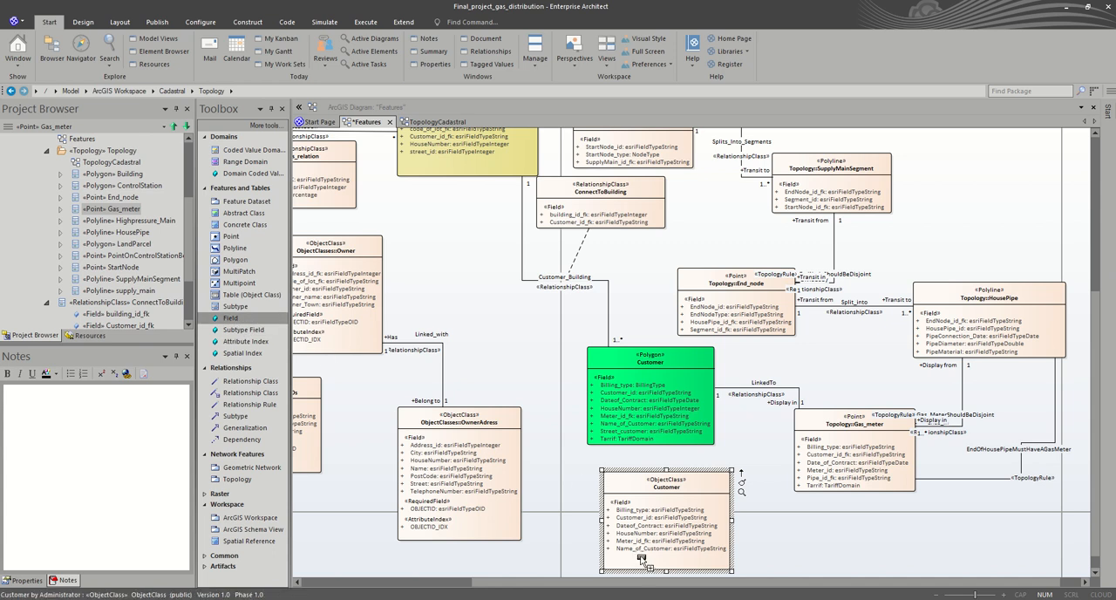
left_click(643, 561)
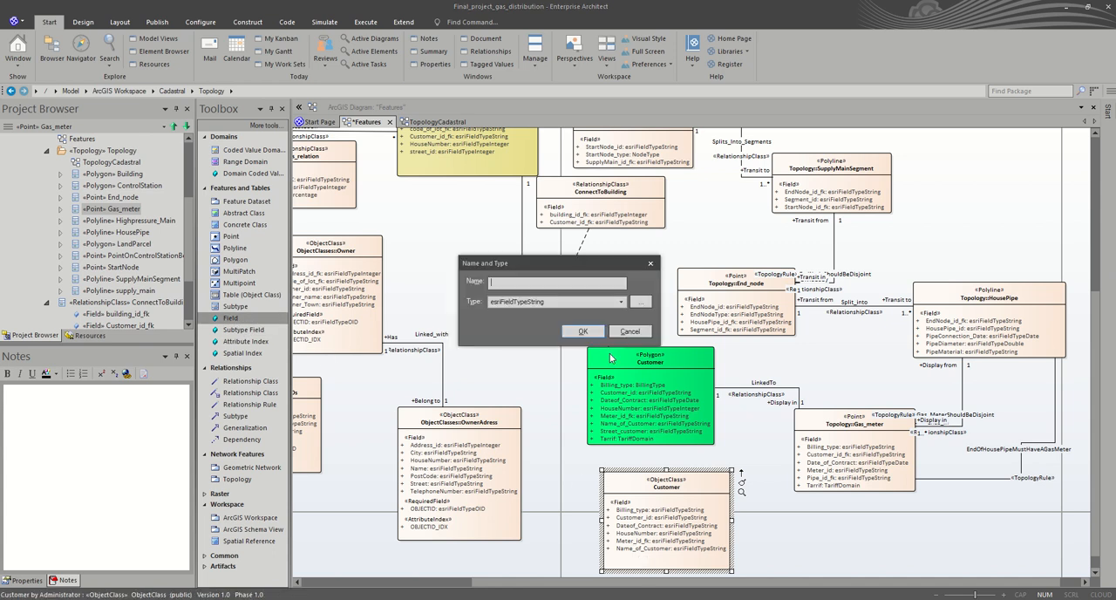
type("Str")
type("eet_customer")
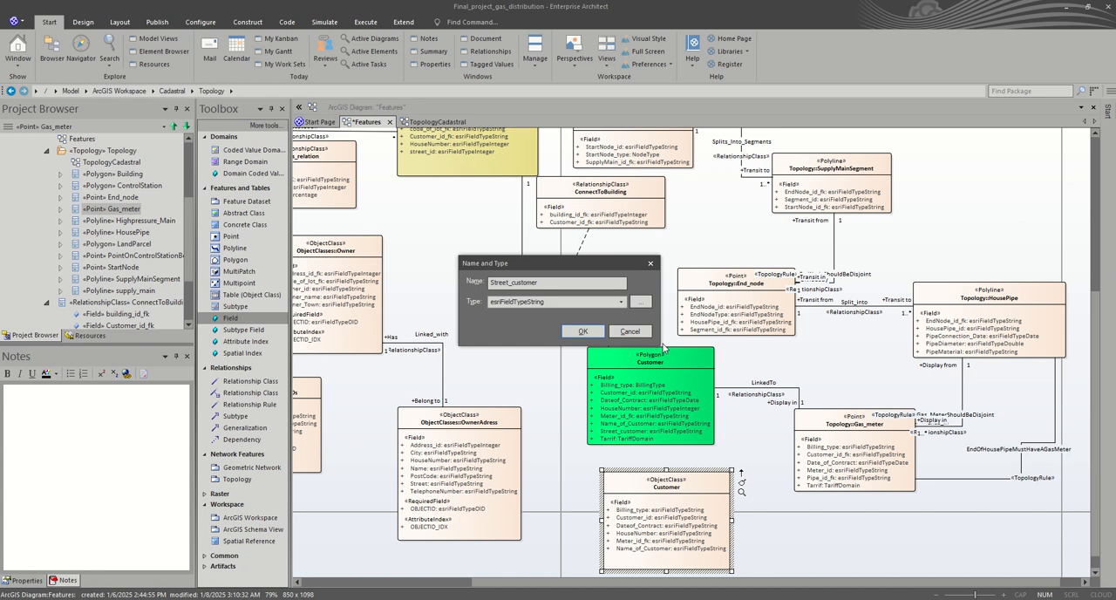
left_click(585, 335)
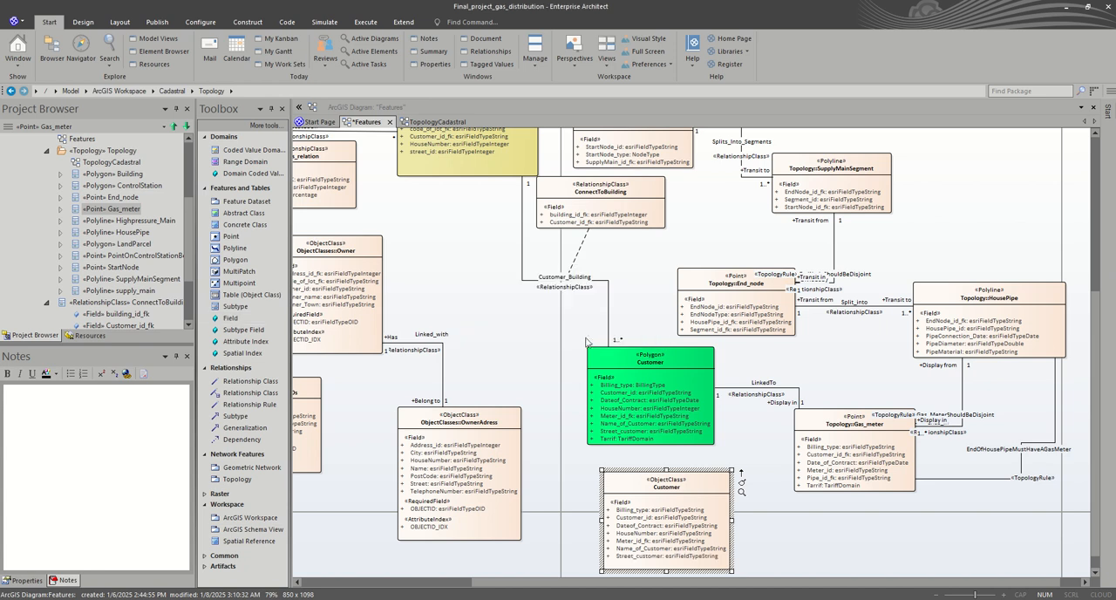
Step: Add a Tarrif field of type esriFieldTypeString to the Customer object class and move the class slightly up toward the polygon
left_click(239, 318)
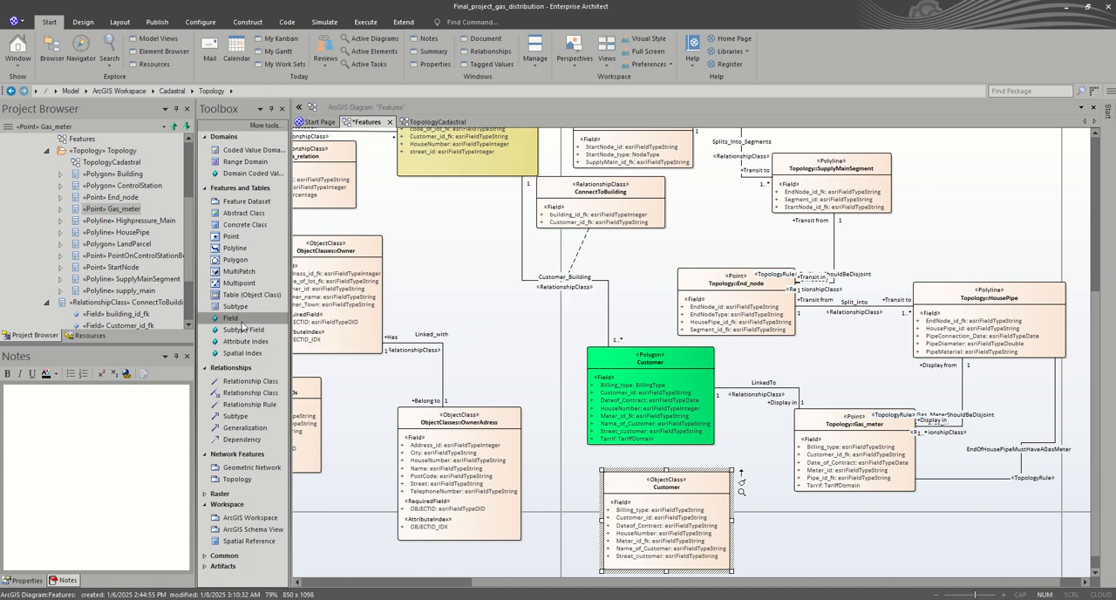
left_click(660, 565)
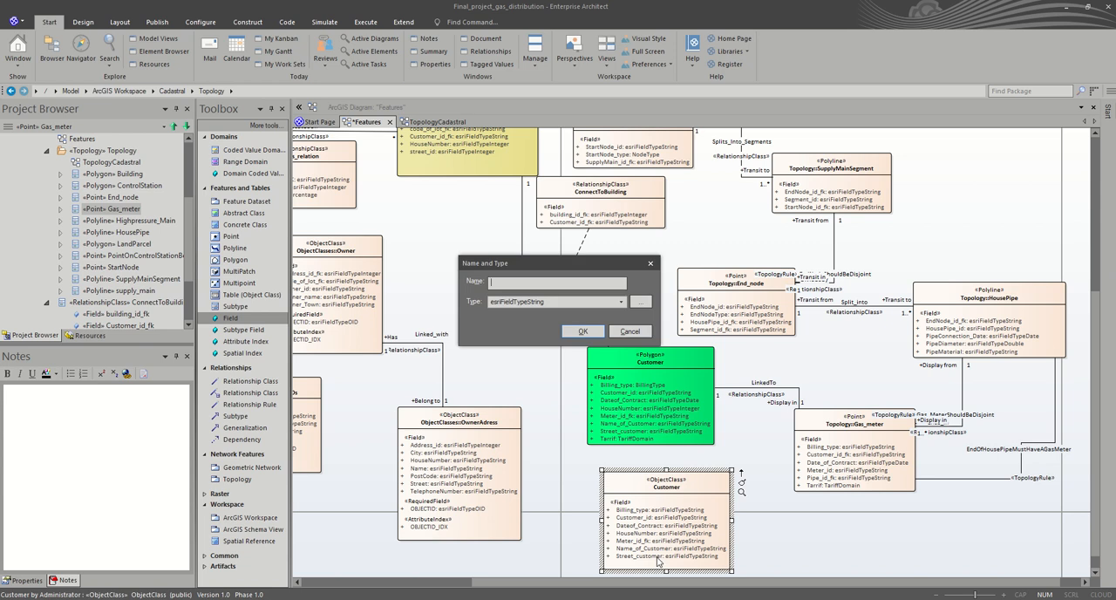
type("Tarrif")
left_click(583, 332)
left_click_drag(674, 479, 677, 463)
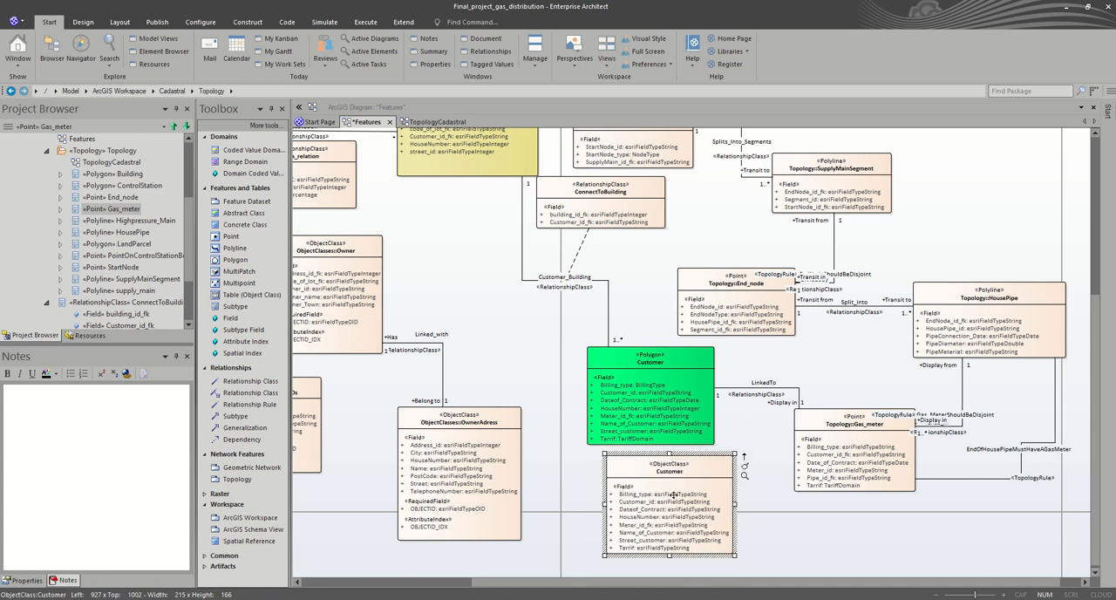
Step: Open the Customer object class's attribute list from its Billing_type field and shrink the dialog to uncover both Customer classes
left_click(674, 495)
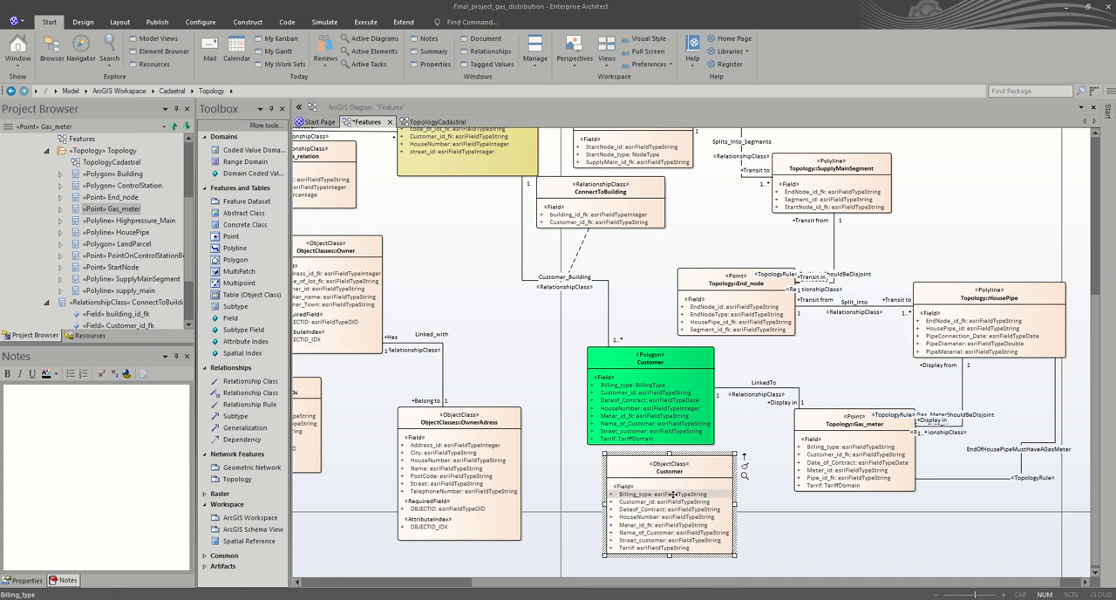
double_click(673, 494)
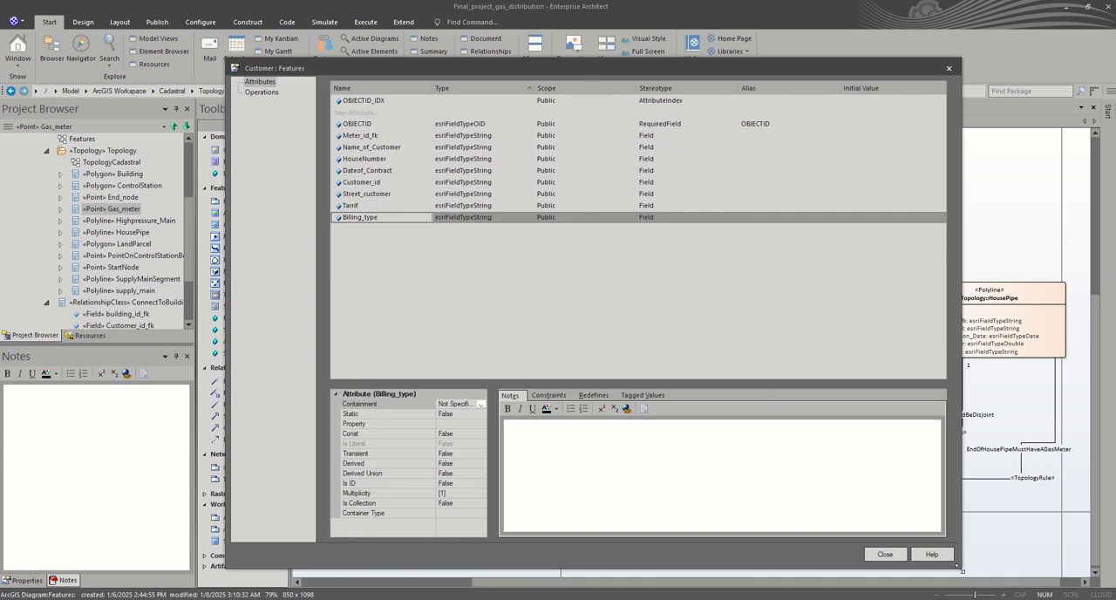
left_click_drag(951, 566, 811, 368)
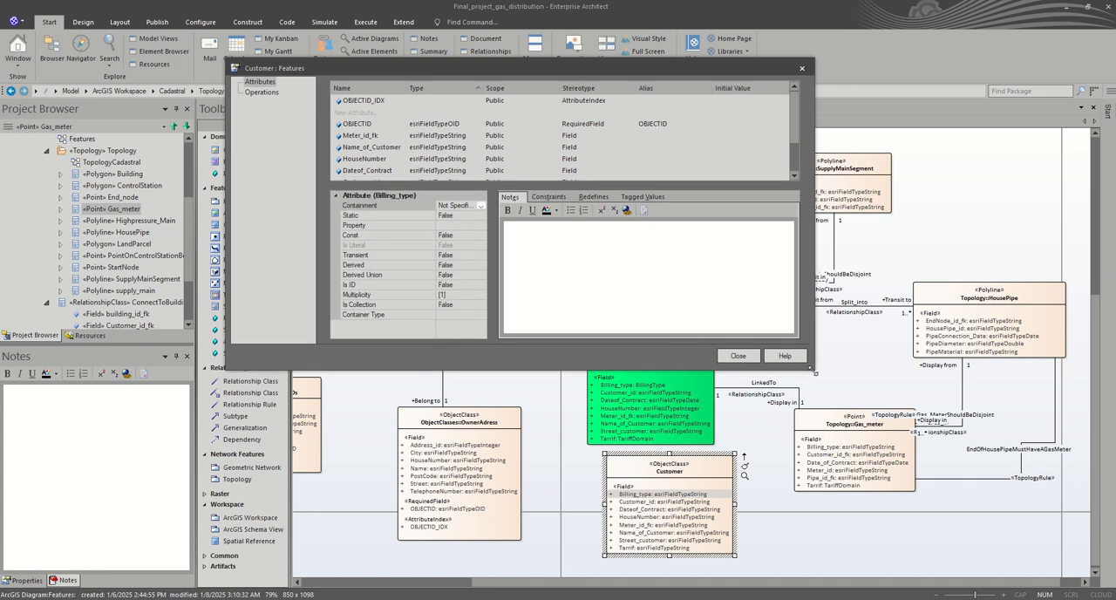
Step: Set the Length tagged value of the Meter_id_fk and Name_of_Customer attributes to 100
left_click(380, 135)
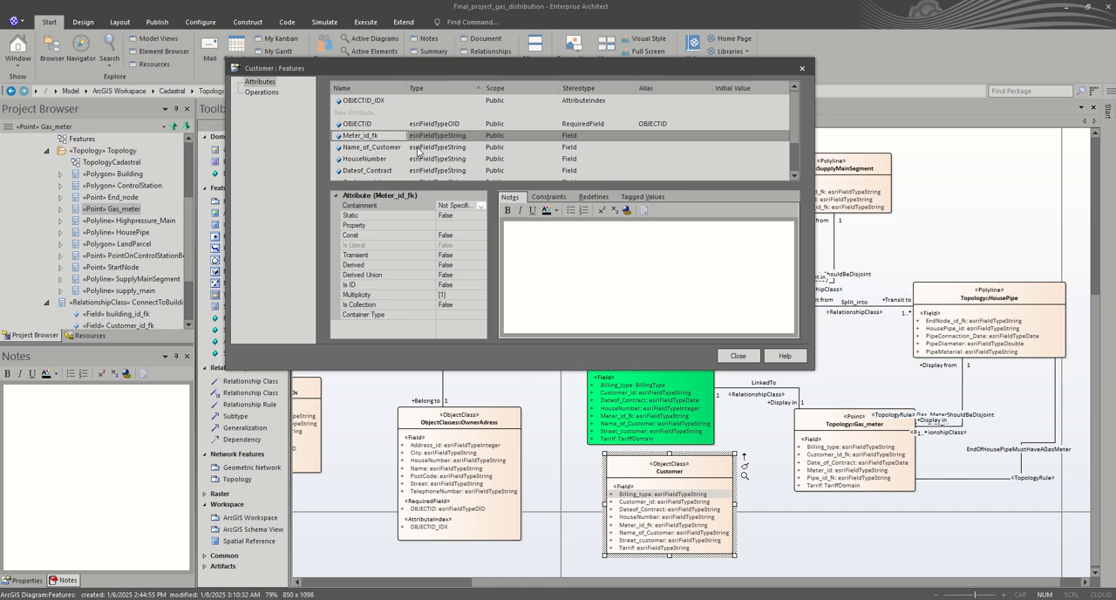
left_click(634, 198)
left_click(603, 272)
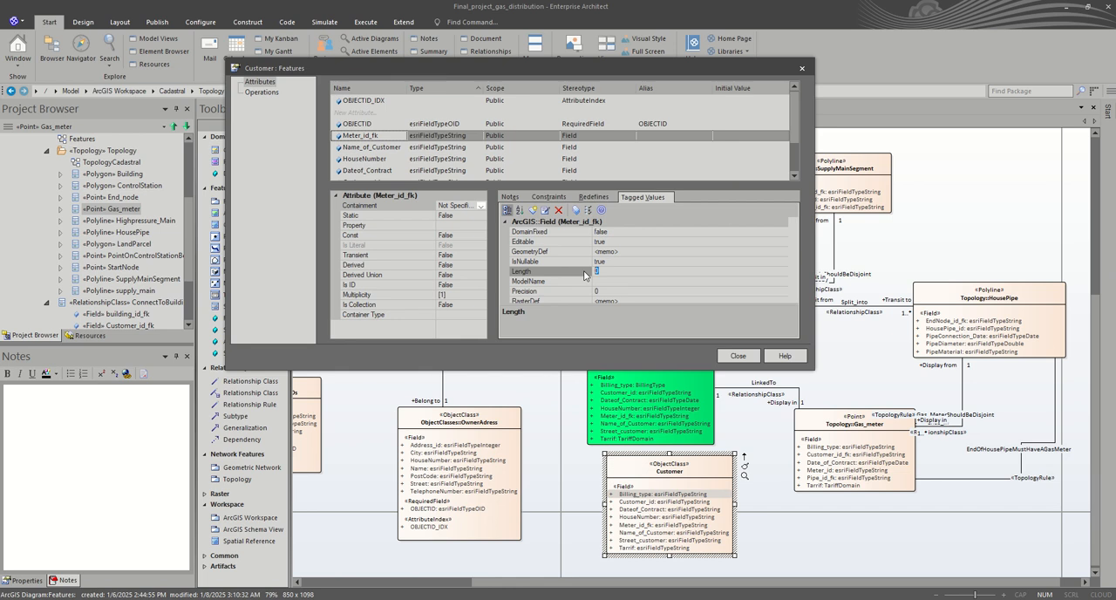
type("100")
key("Return")
left_click(384, 148)
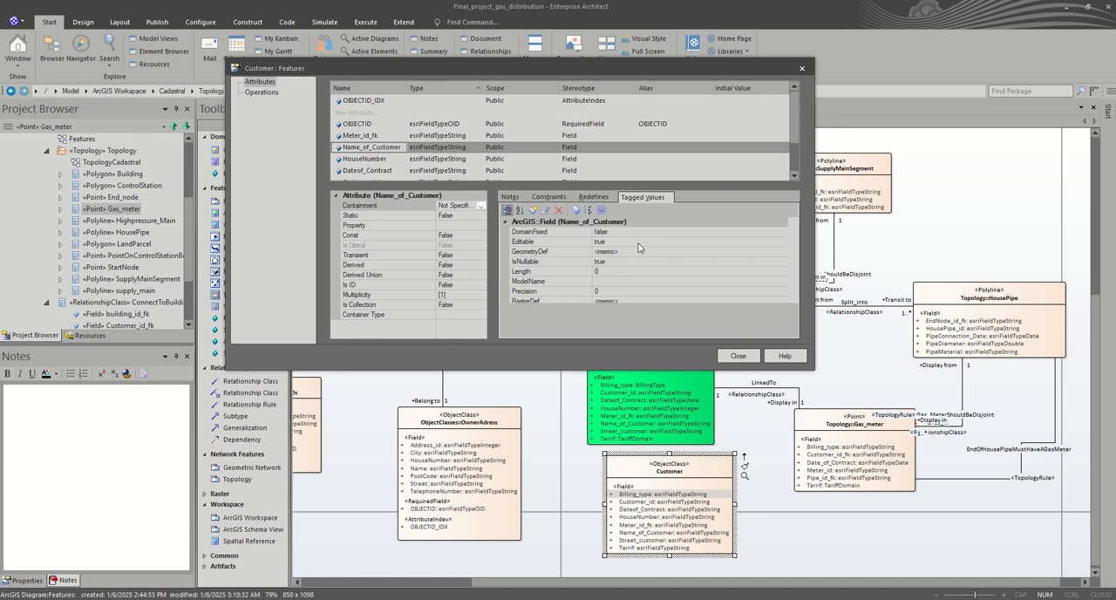
left_click(621, 269)
type("100")
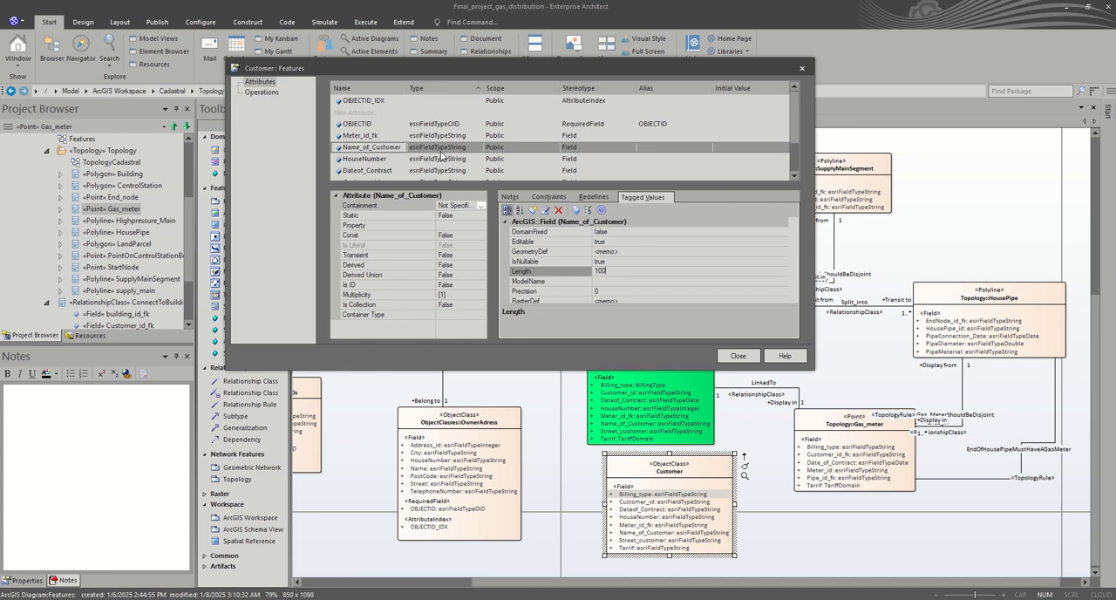
Step: Change the HouseNumber attribute's type to esriFieldTypeInteger and set its Precision tagged value to 9
left_click(434, 159)
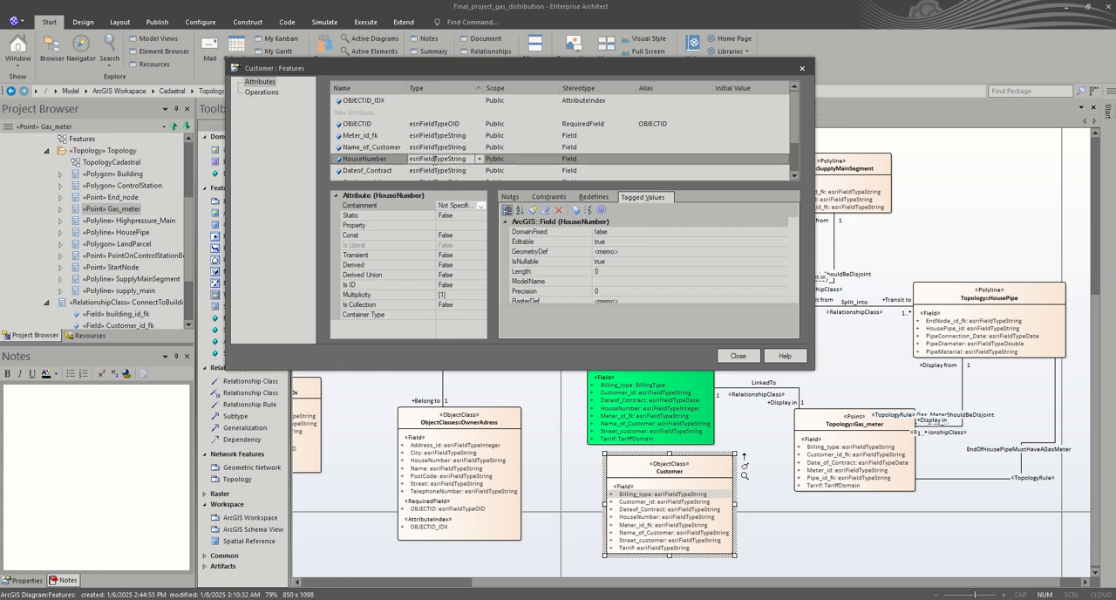
left_click(478, 159)
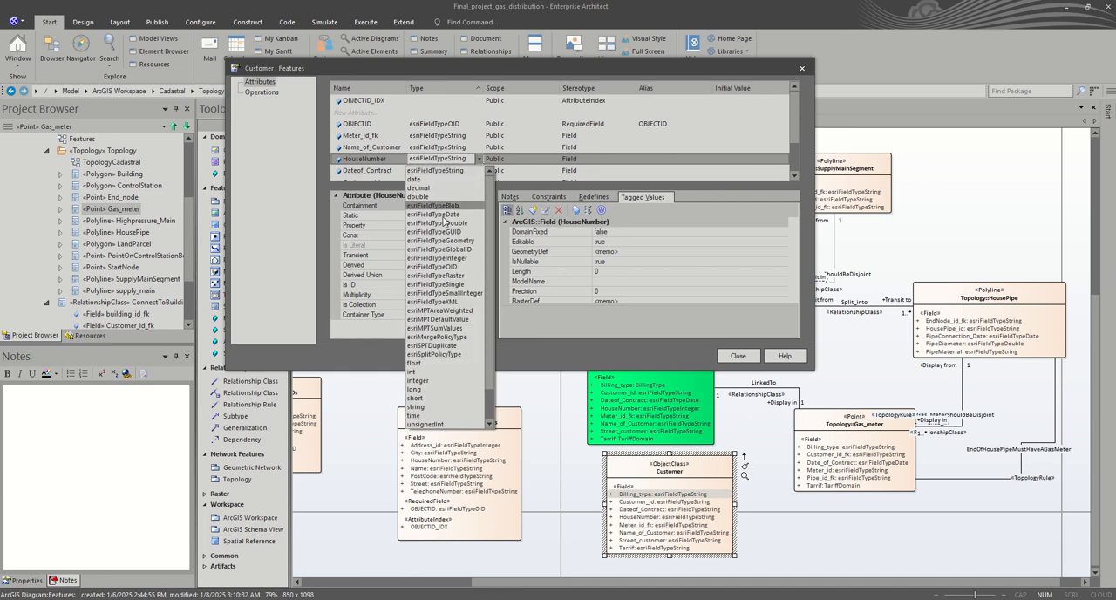
left_click(469, 259)
left_click(607, 292)
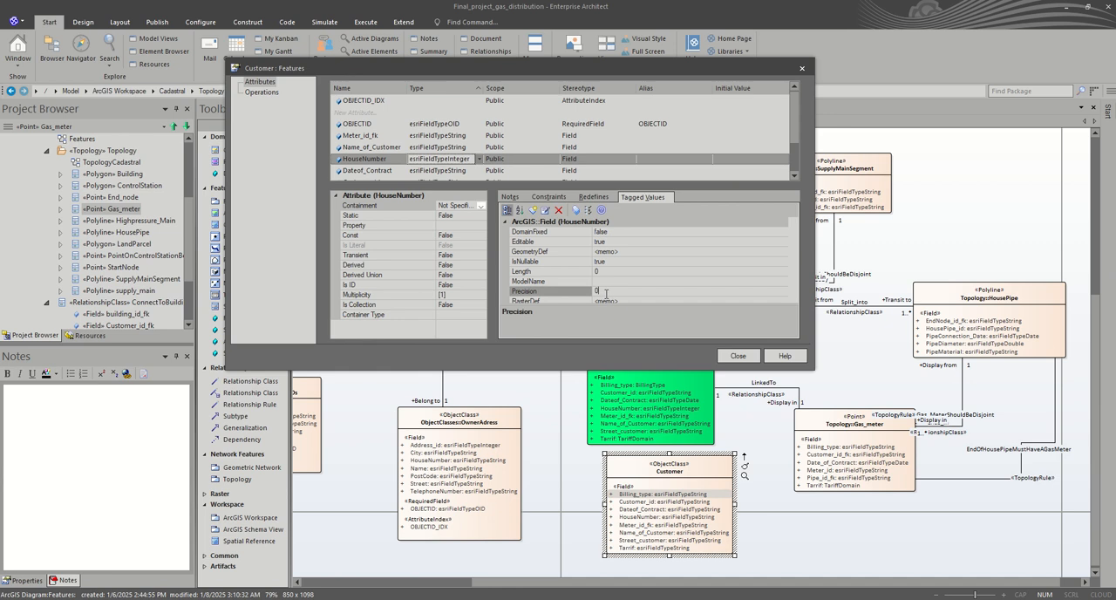
left_click_drag(606, 294, 575, 294)
type("9")
left_click(389, 172)
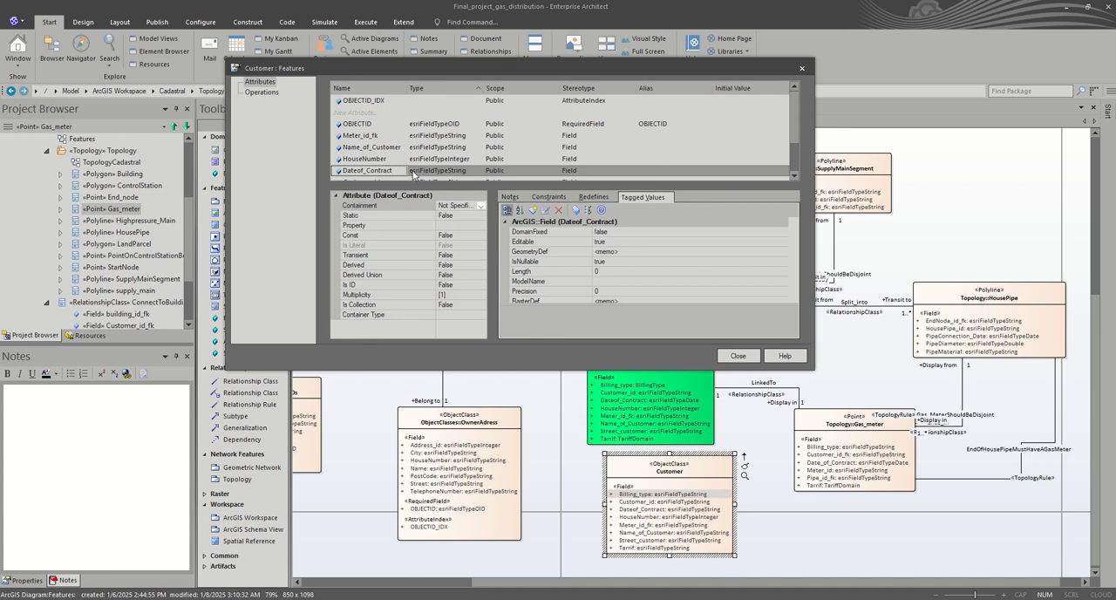
Step: Change the Dateof_Contract attribute's type to esriFieldTypeDate
left_click(458, 171)
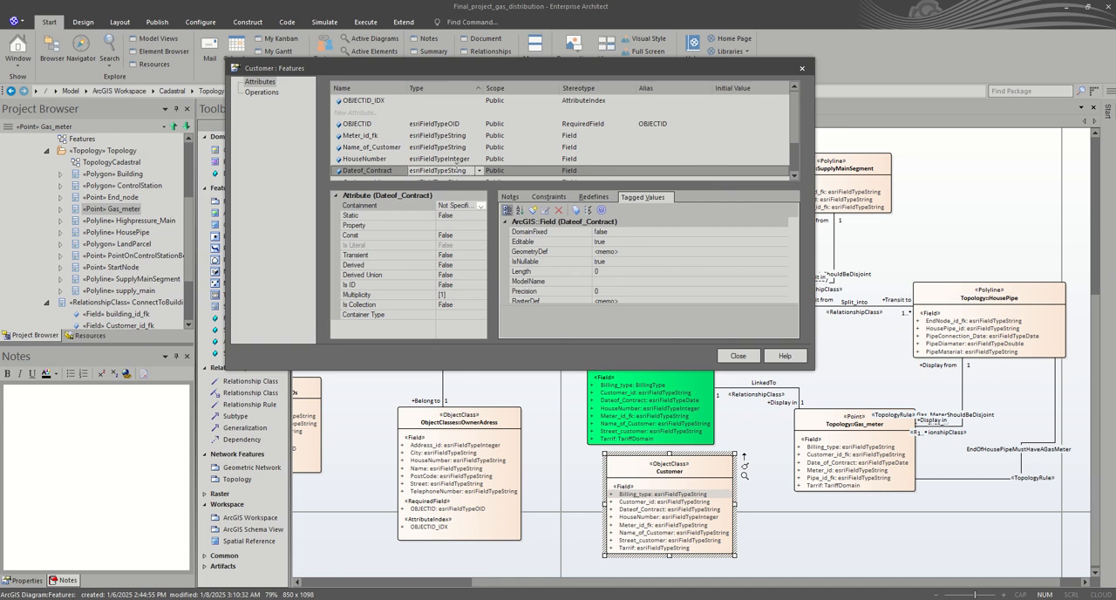
left_click(479, 171)
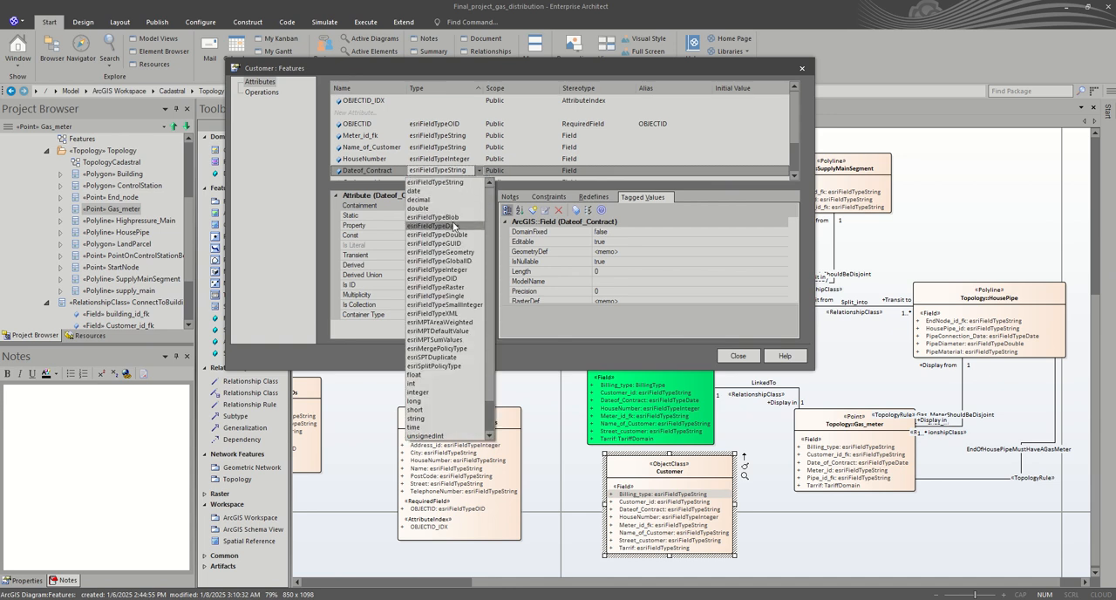
left_click(454, 226)
Step: Set the Length tagged value of the Customer_id and Street_customer attributes to 100
scroll(463, 150, "down", 1)
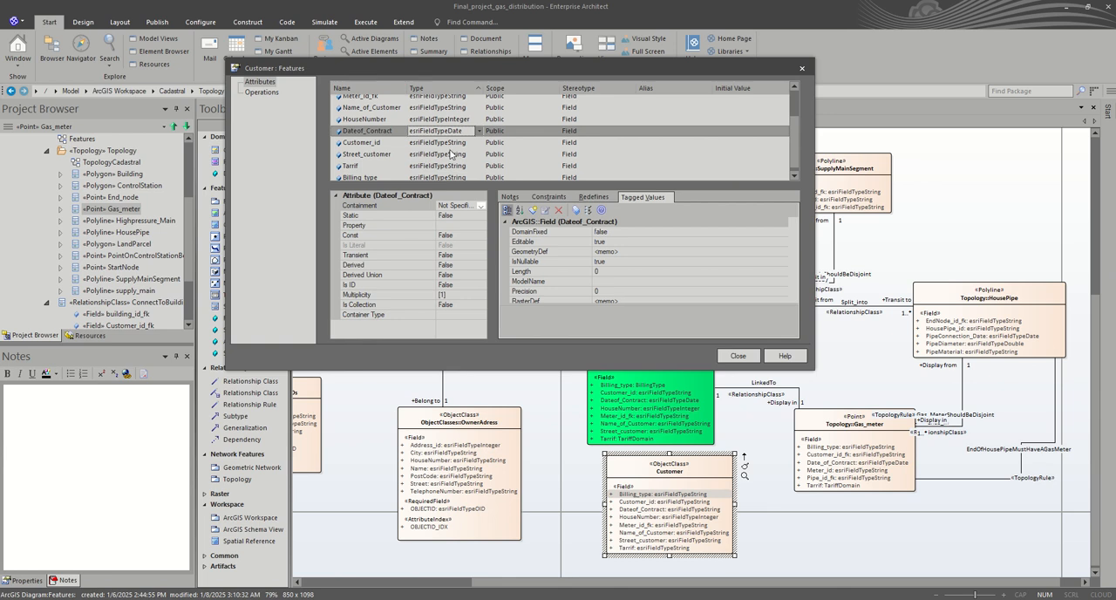
left_click(381, 143)
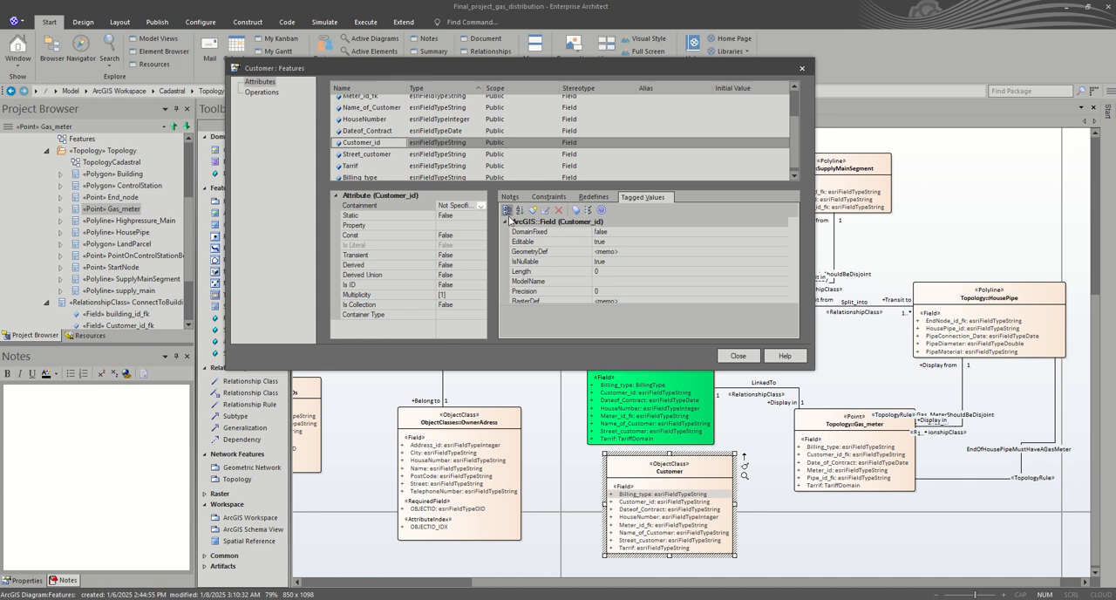
left_click(590, 281)
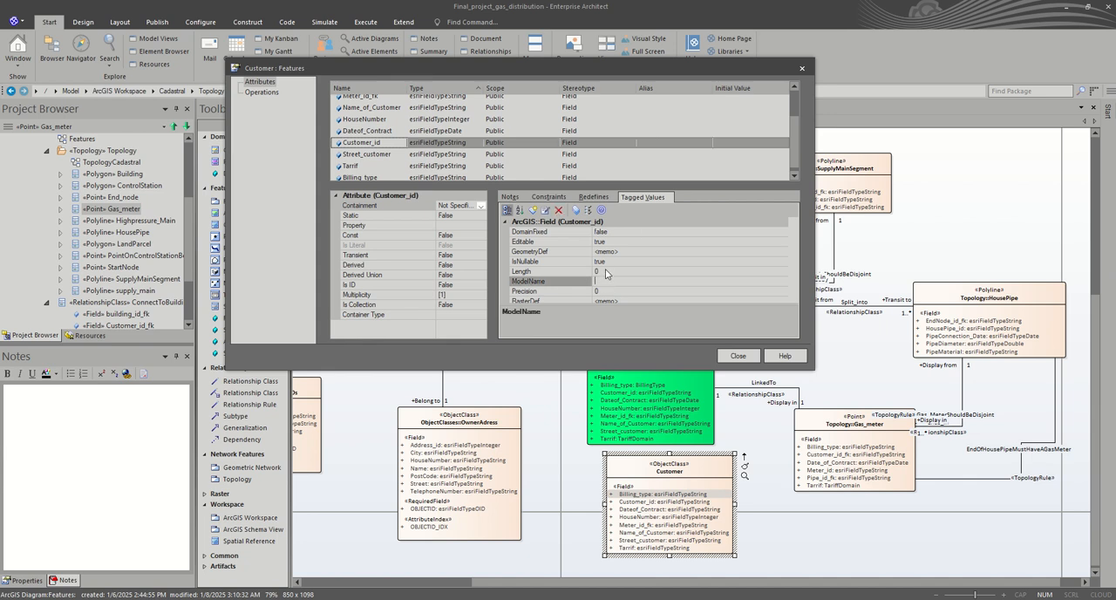
left_click(577, 271)
type("100")
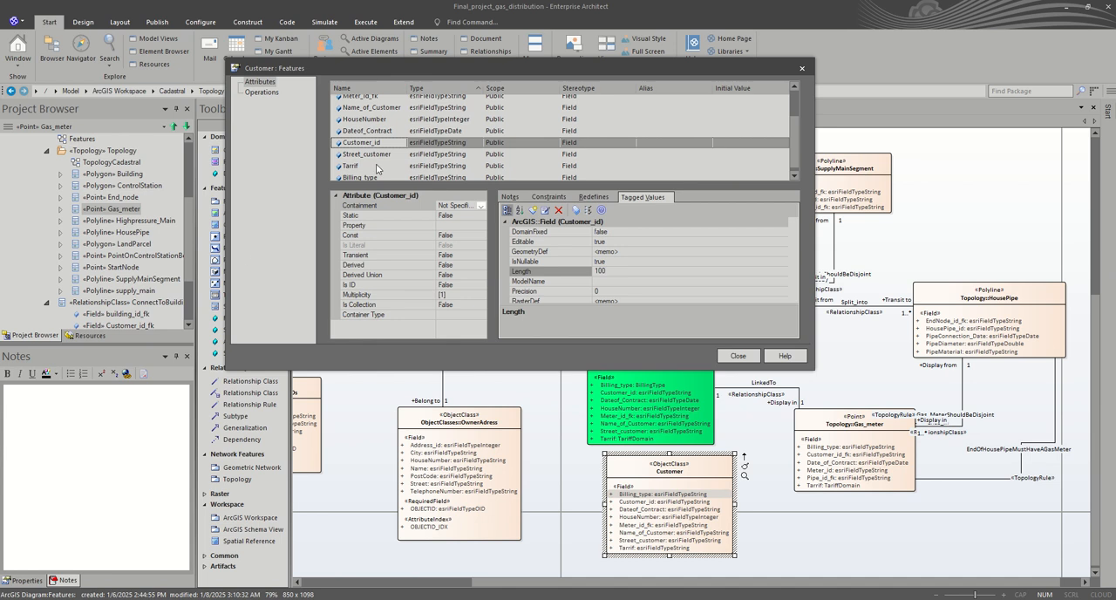
left_click(391, 153)
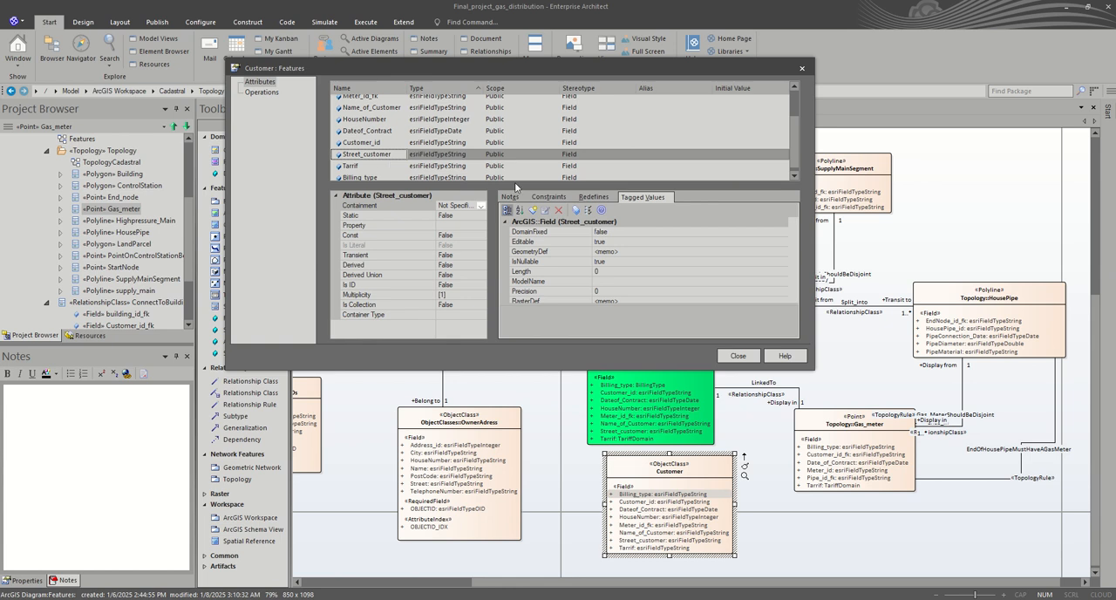
left_click(615, 272)
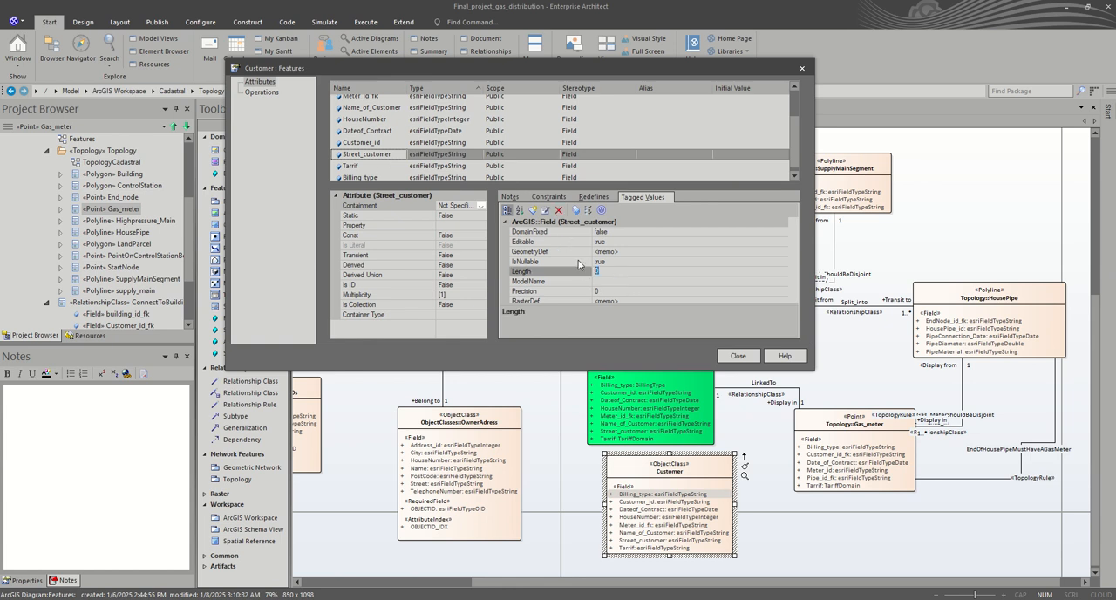
type("100")
Step: Assign the TariffDomain coded value domain from the ArcGIS Workspace's Domains package as the Tarrif attribute's type
left_click(384, 166)
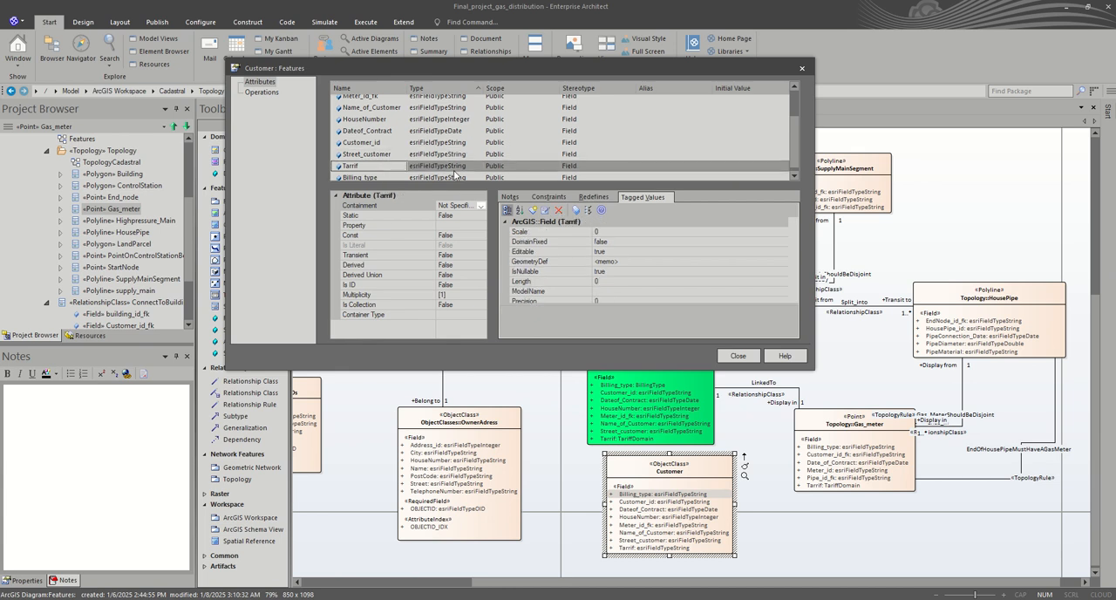
left_click(464, 166)
left_click(479, 166)
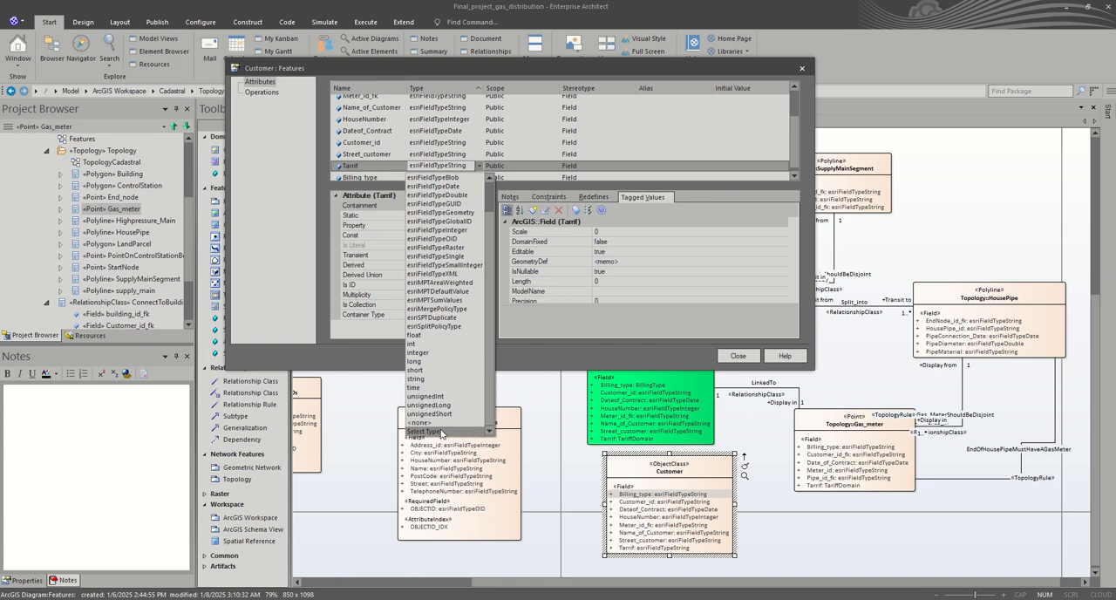
left_click(441, 431)
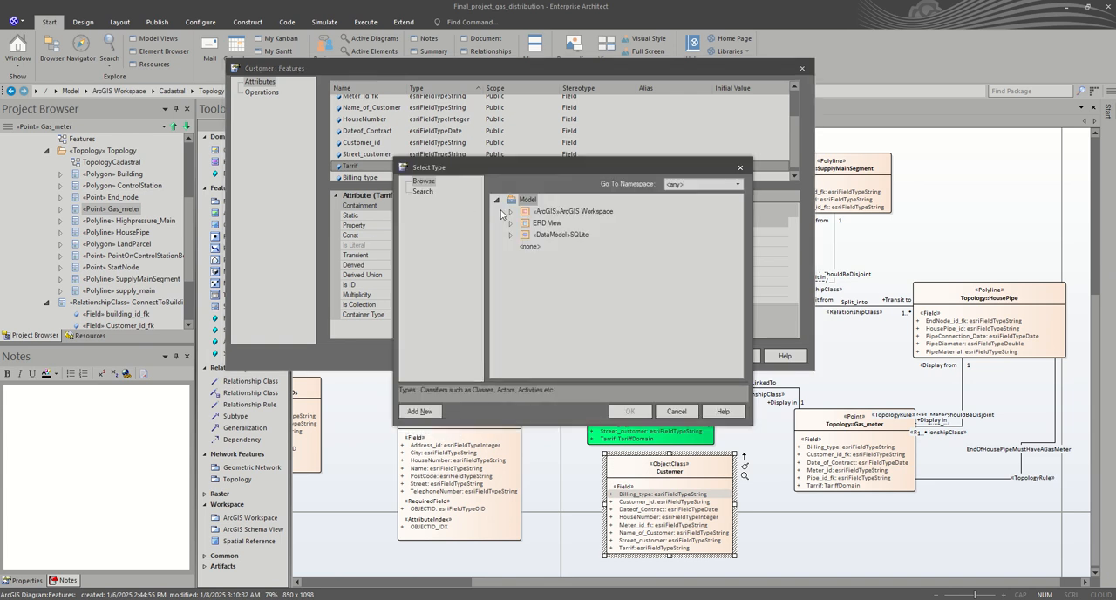
left_click(511, 212)
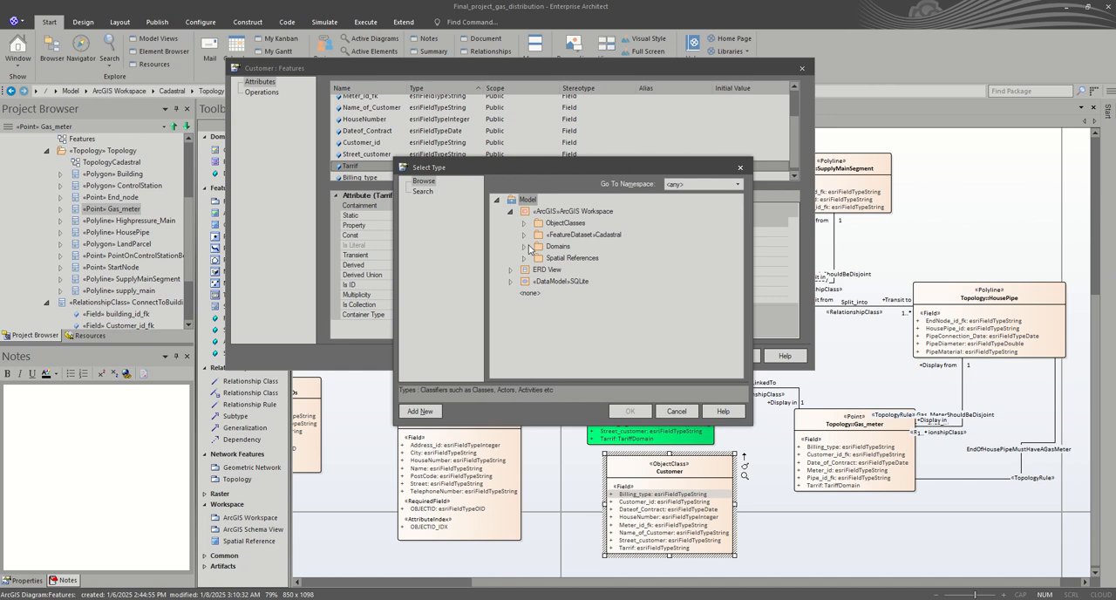
left_click(523, 247)
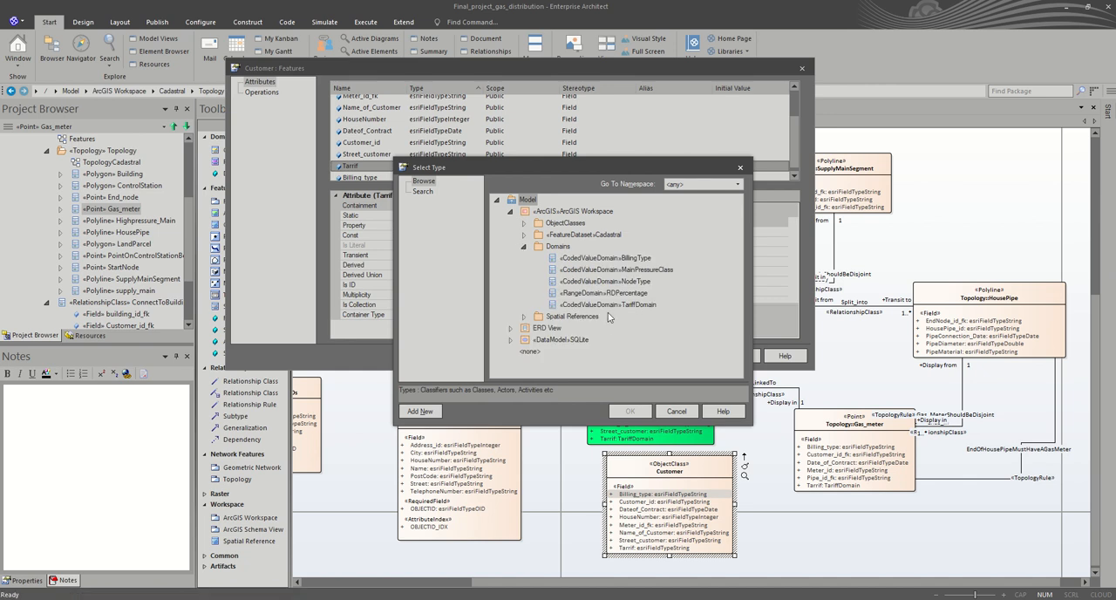
left_click(614, 304)
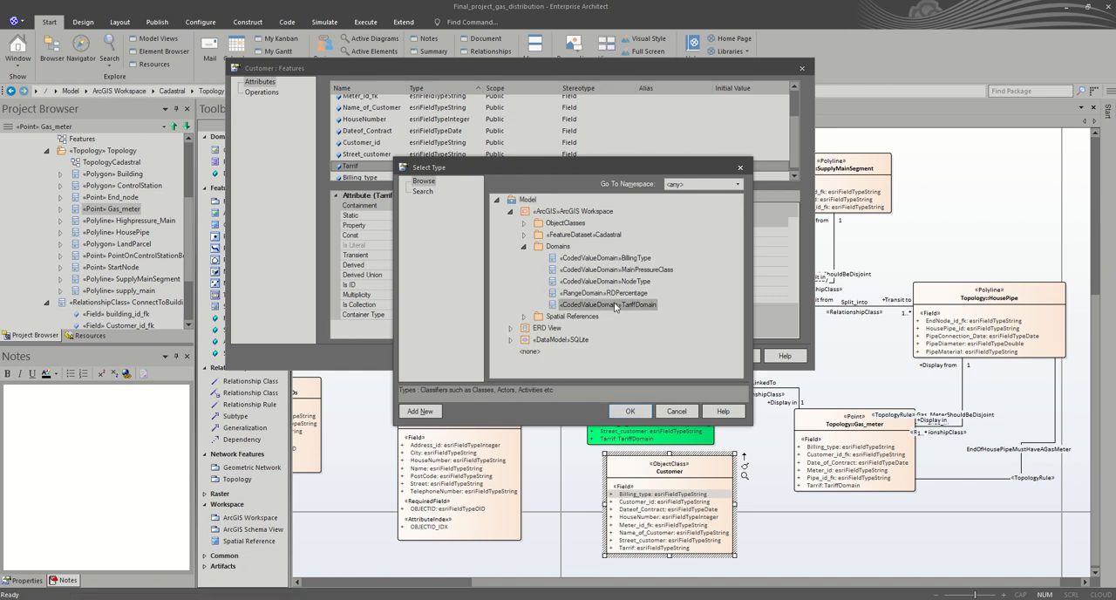
left_click(629, 410)
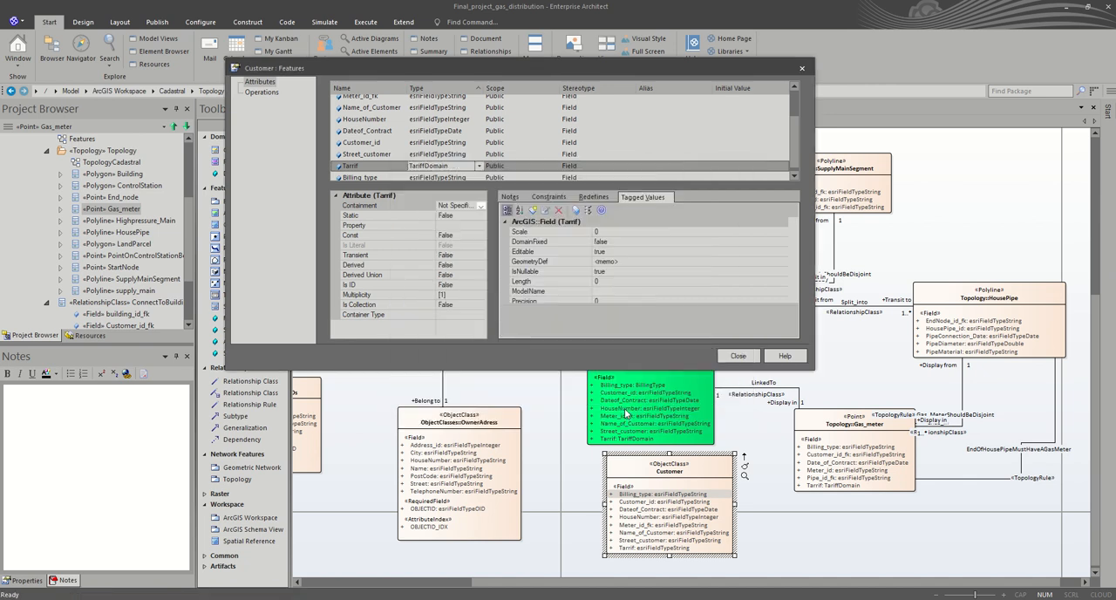
Step: Assign the BillingType coded value domain as the Billing_type attribute's type, review the attribute list and close the Features dialog
left_click(377, 177)
left_click(457, 177)
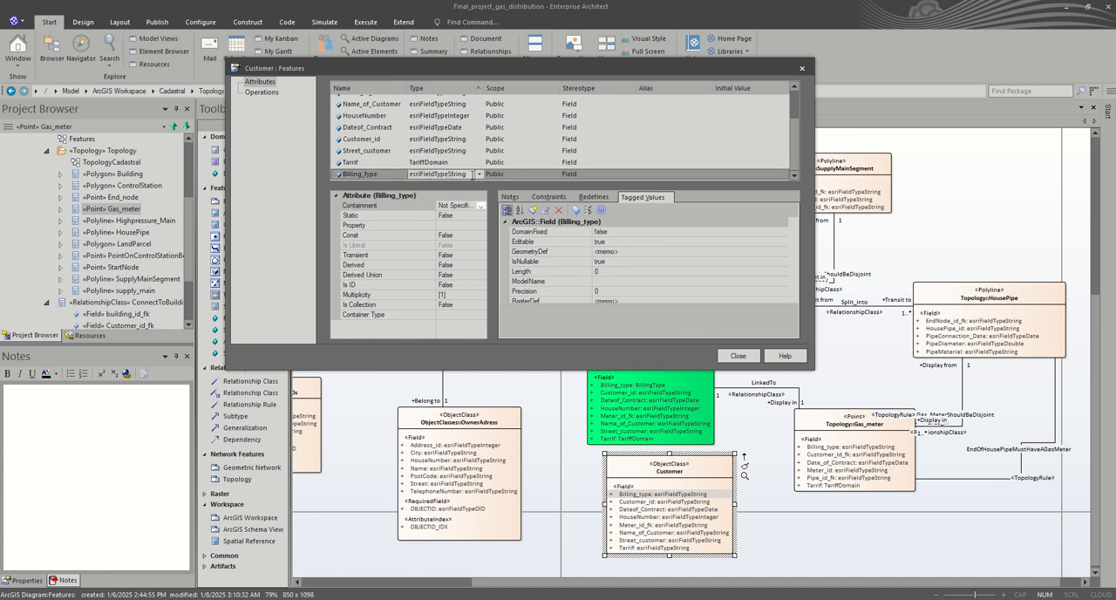
left_click(480, 174)
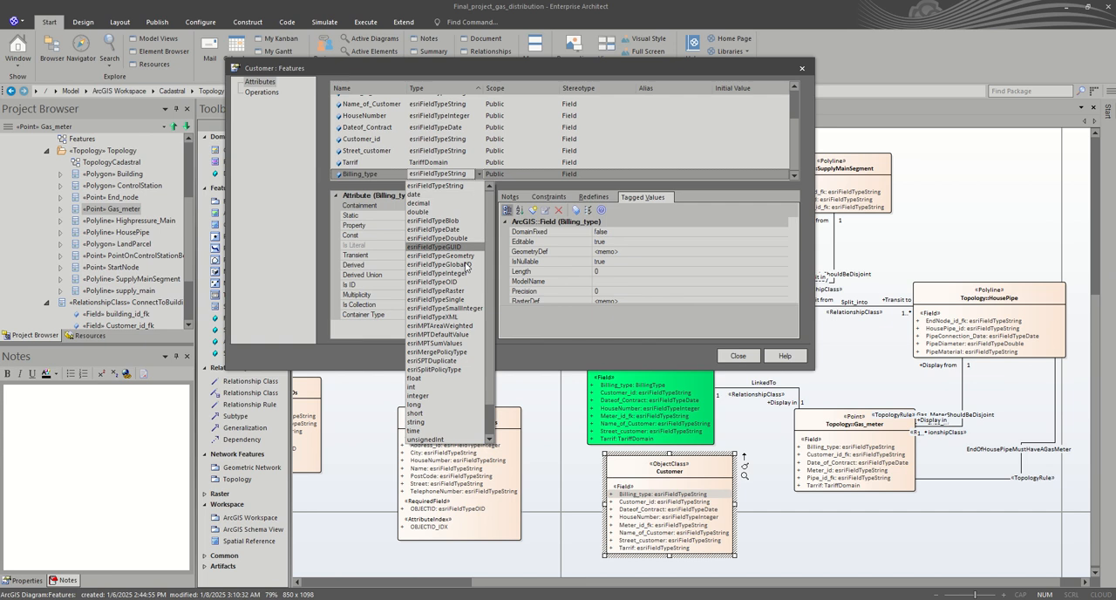
scroll(443, 436, "down", 2)
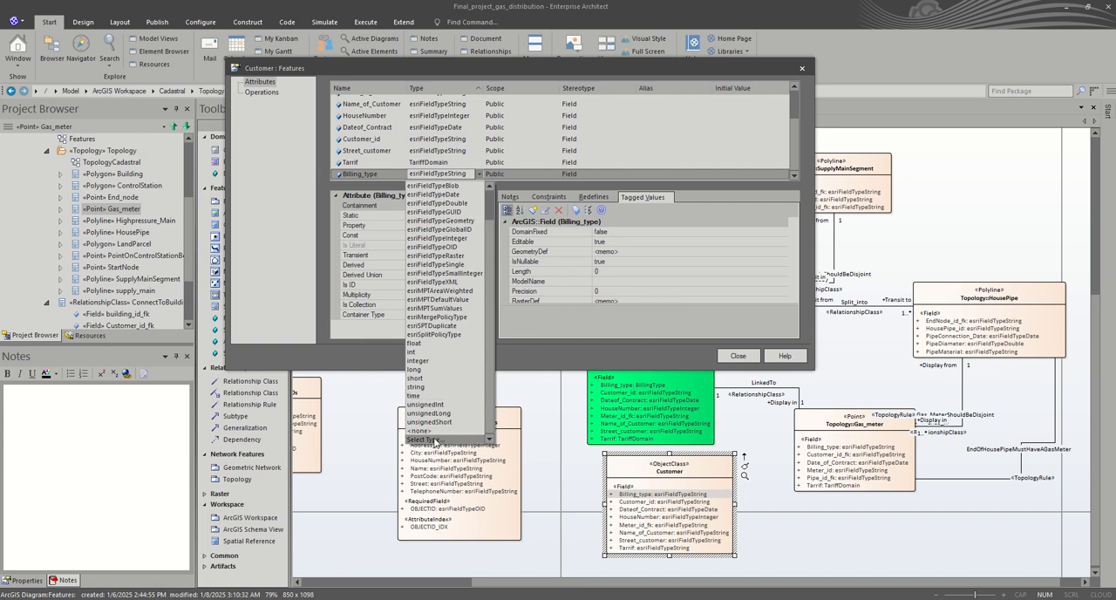
left_click(440, 439)
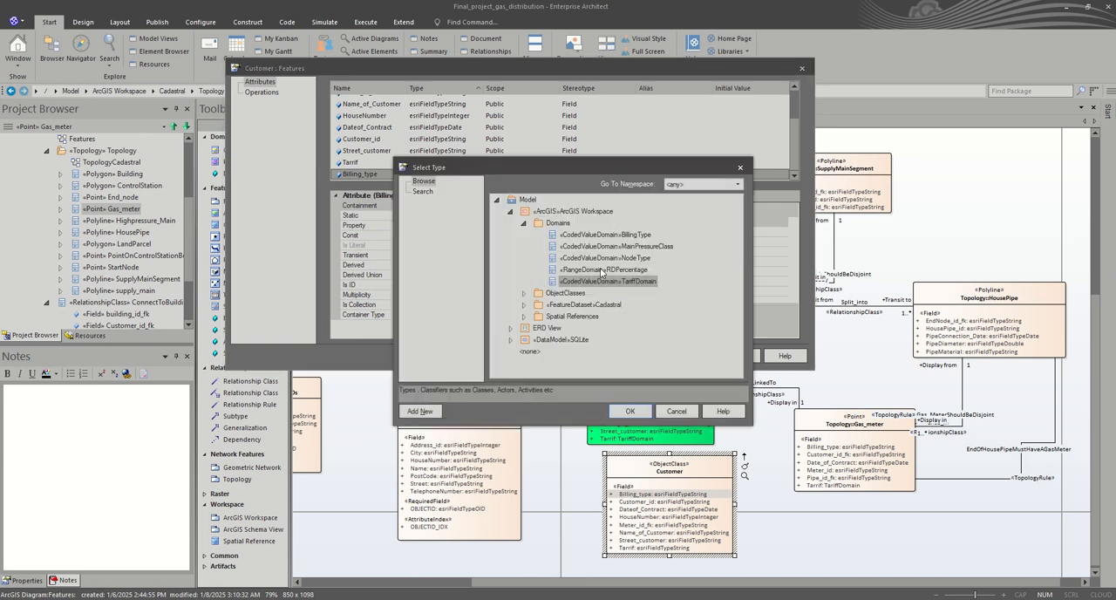
left_click(621, 235)
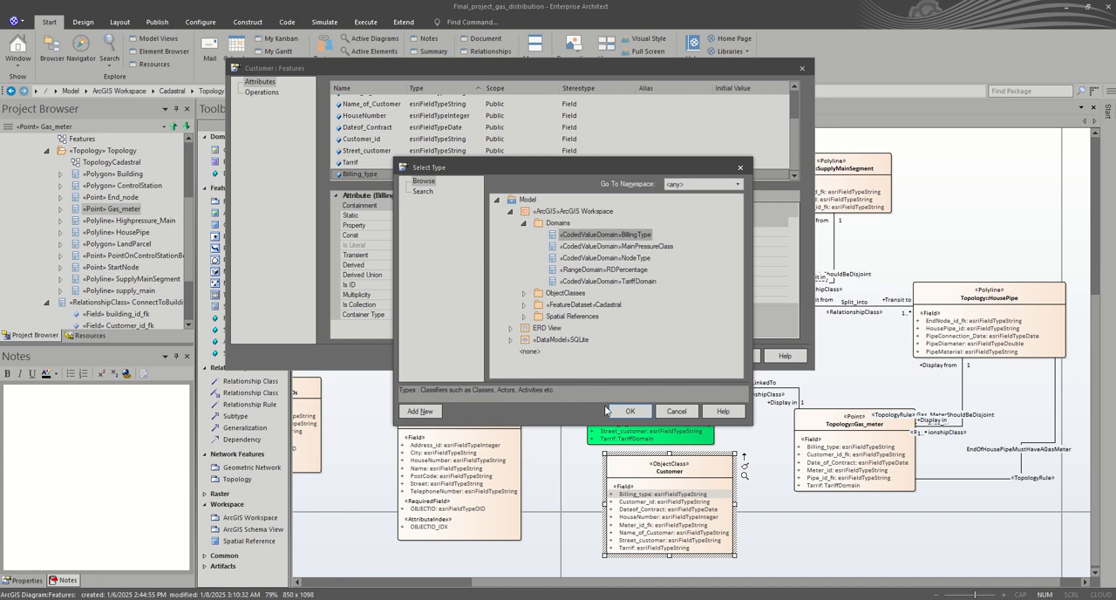
left_click(616, 409)
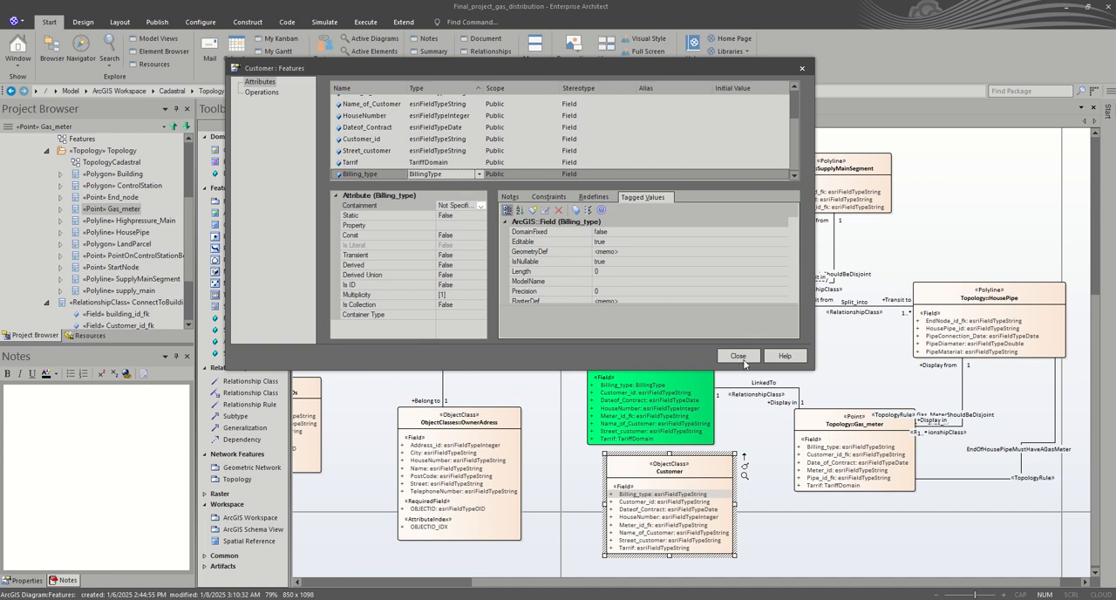
scroll(433, 145, "up", 2)
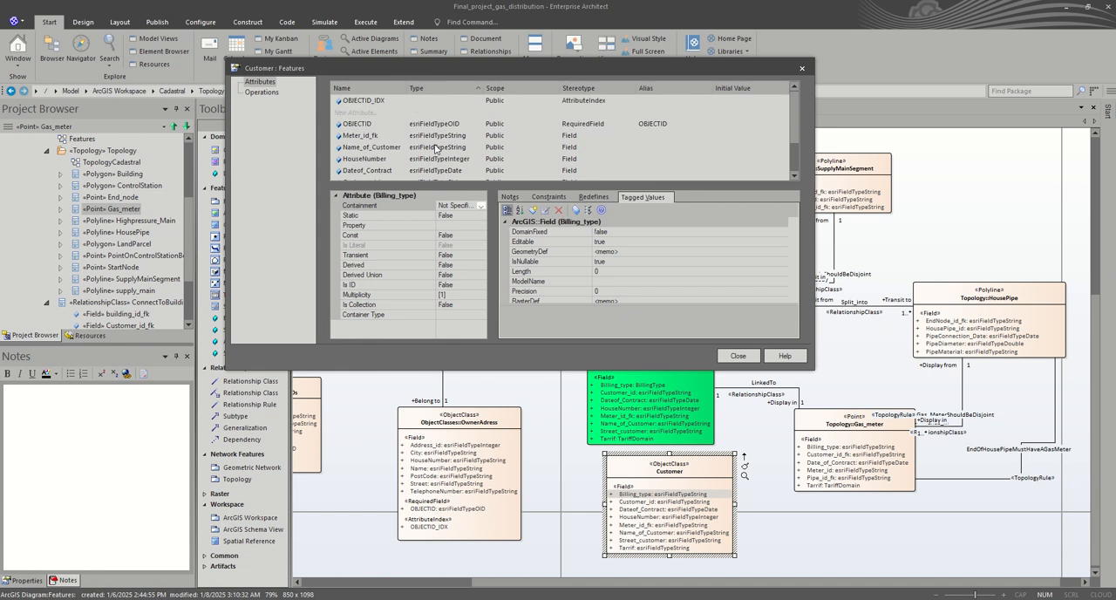
scroll(459, 153, "down", 2)
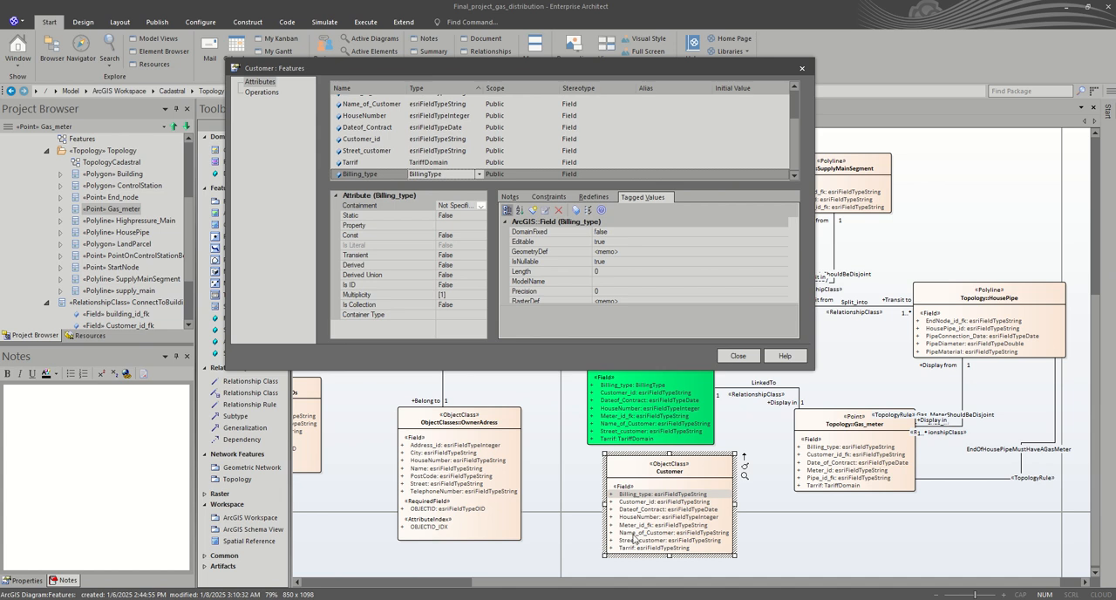
left_click(737, 356)
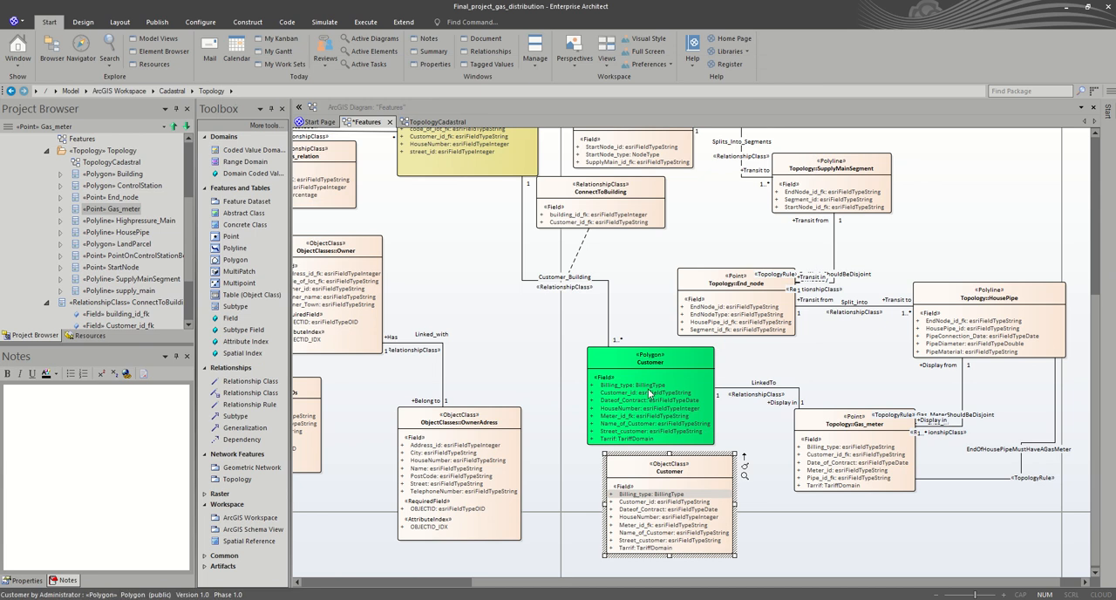
Step: Reroute the LinkedTo connector between the Customer polygon and Gas_meter so it runs above Gas_meter, clear of the Customer object class
left_click(715, 389)
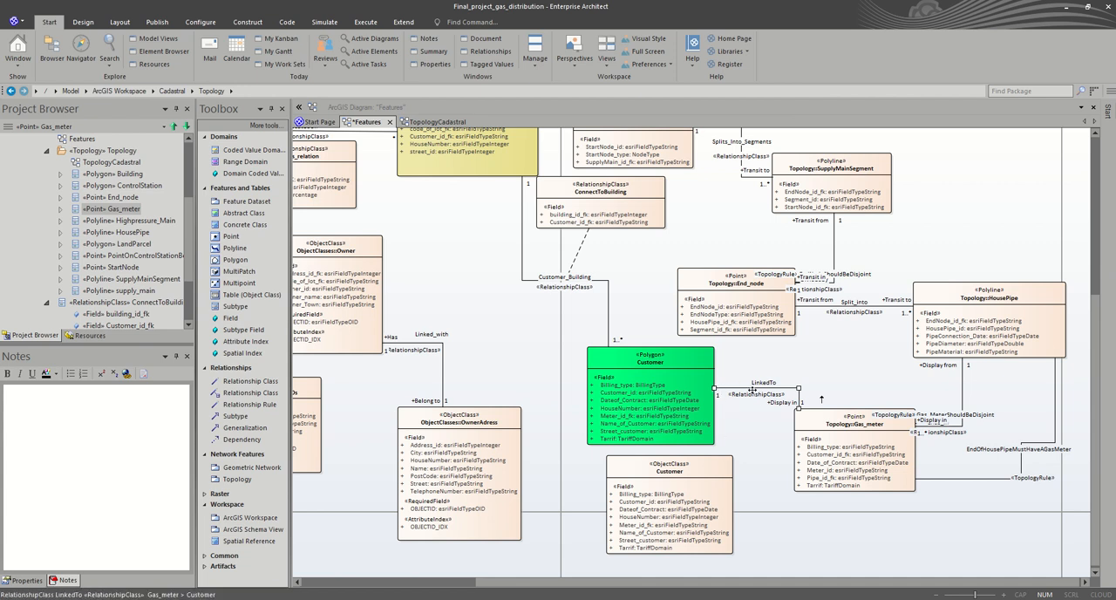
left_click_drag(761, 397, 766, 433)
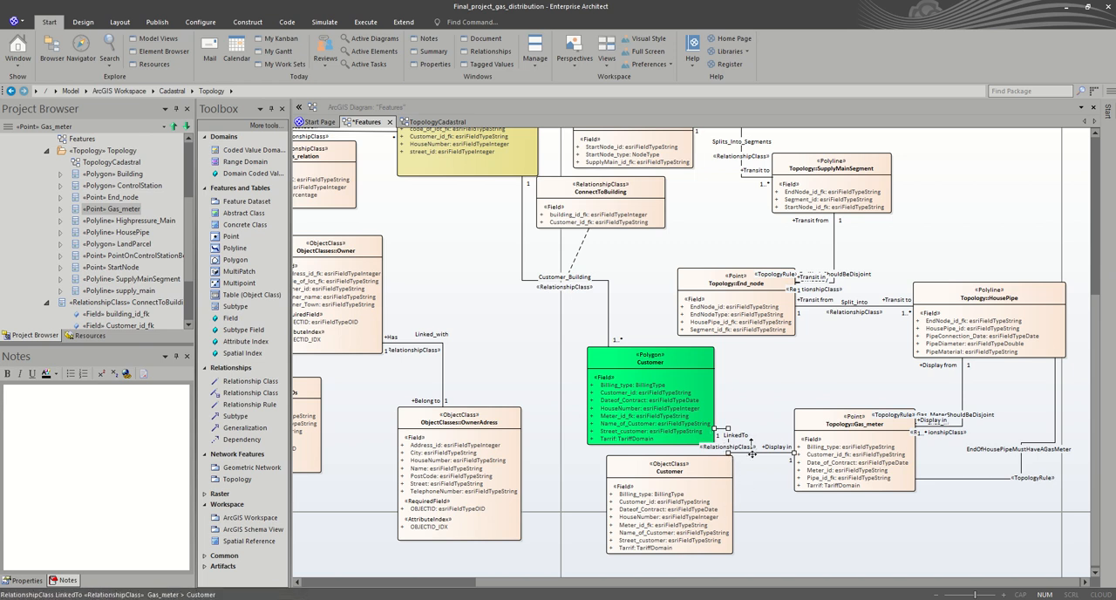
left_click_drag(756, 455, 790, 361)
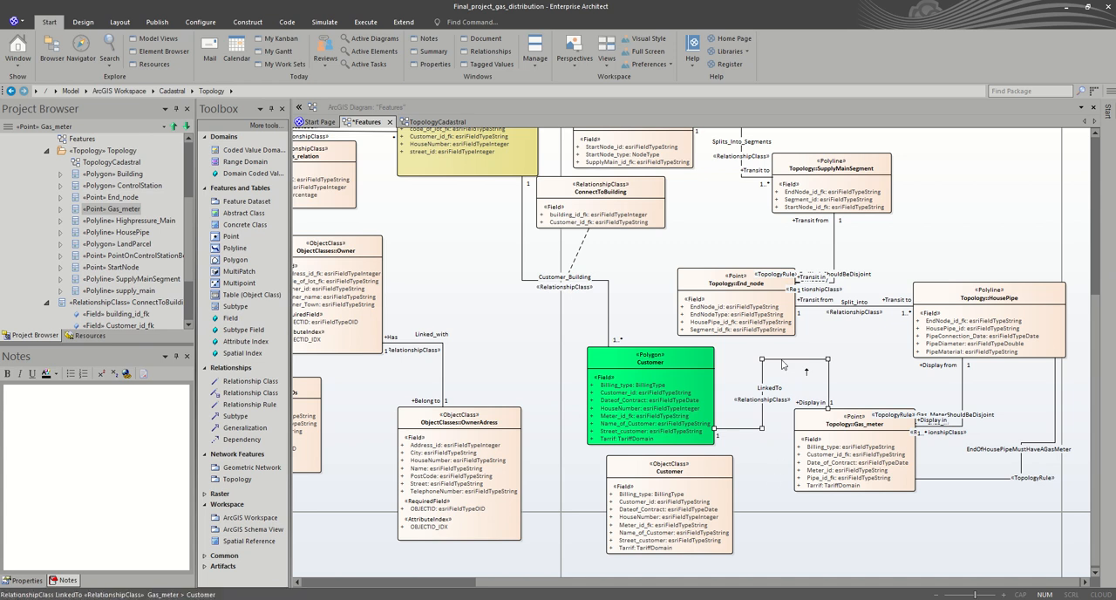
Step: Examine the source and target role settings of the existing LinkedTo relationship between Gas_meter and the Customer polygon
double_click(783, 362)
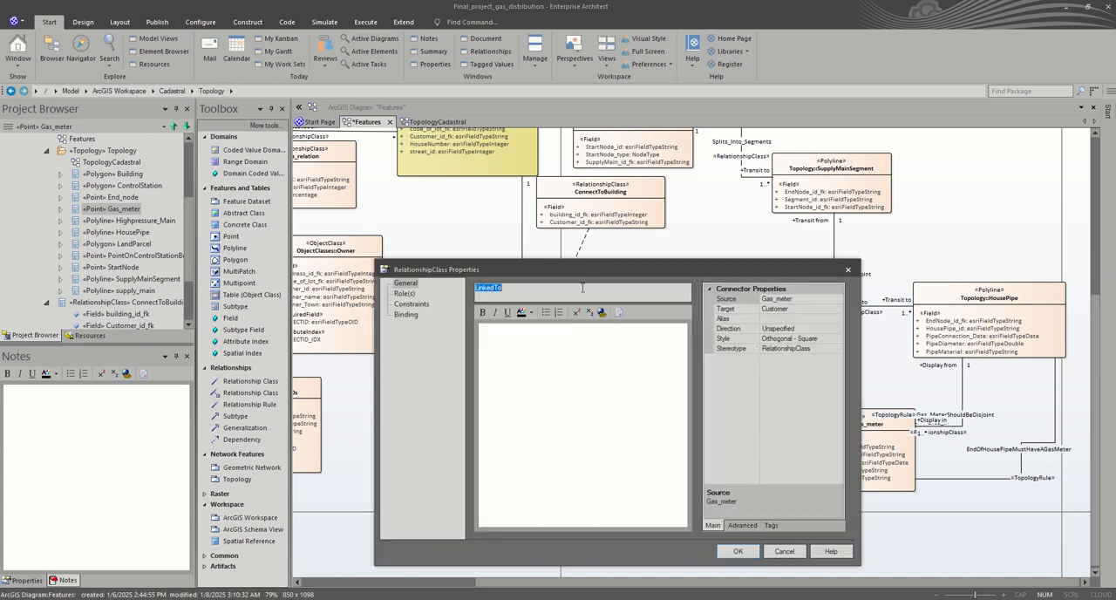
left_click(405, 294)
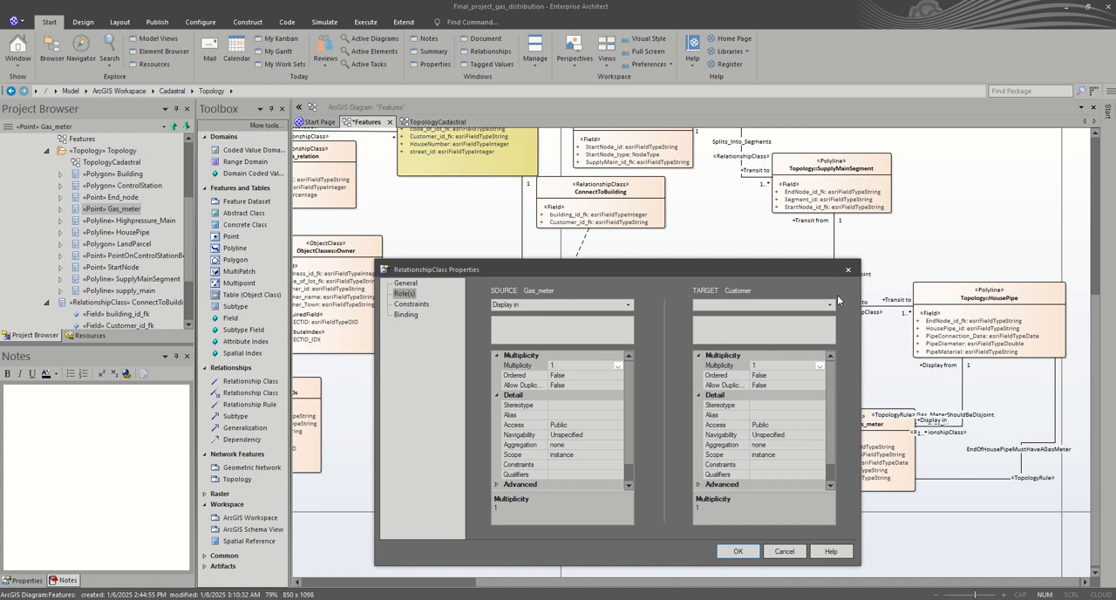
left_click(848, 269)
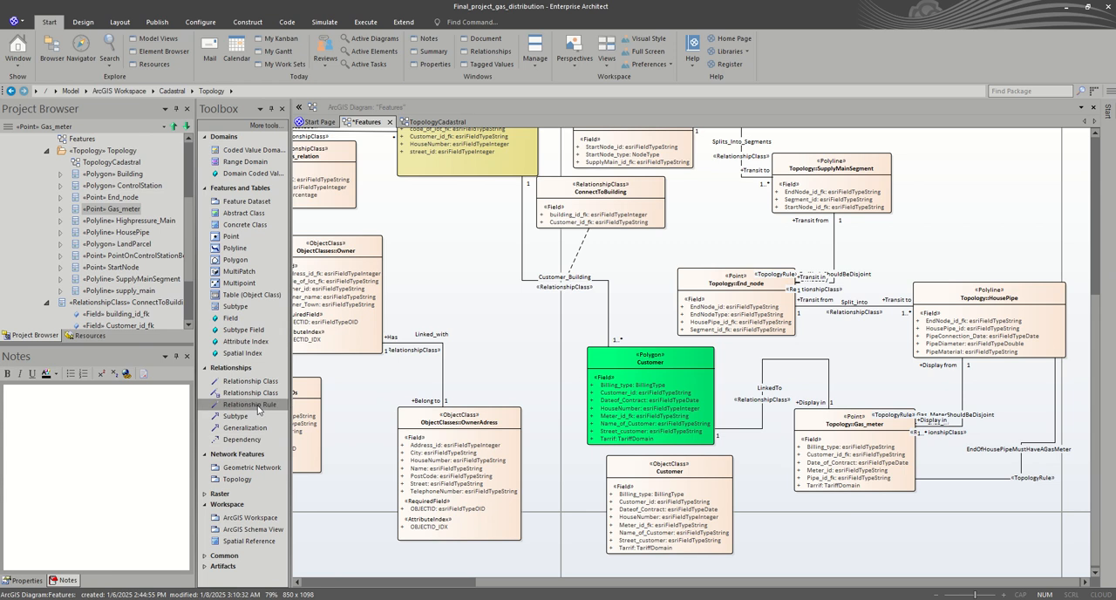
Step: Draw a Relationship Class connector from Gas_meter to the Customer object class and name it LinkedTo
left_click(253, 384)
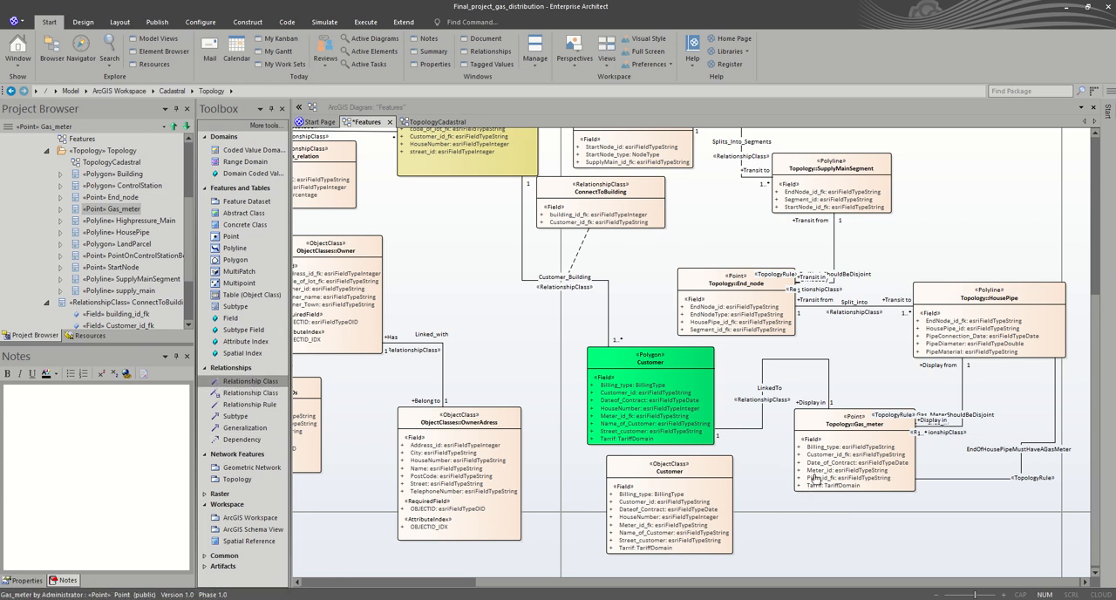
left_click_drag(814, 477, 708, 497)
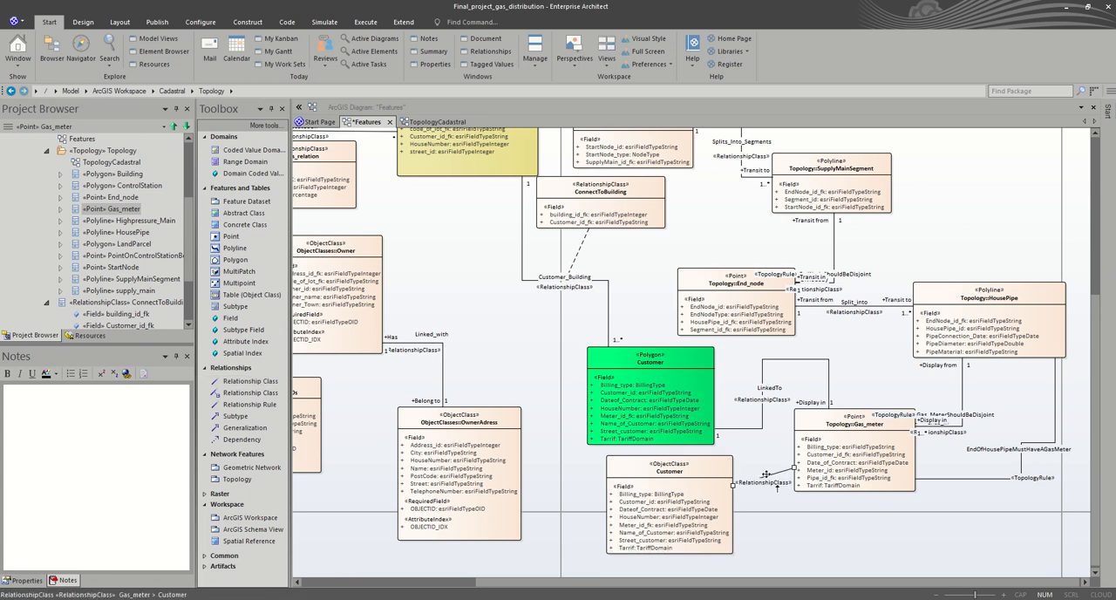
double_click(767, 476)
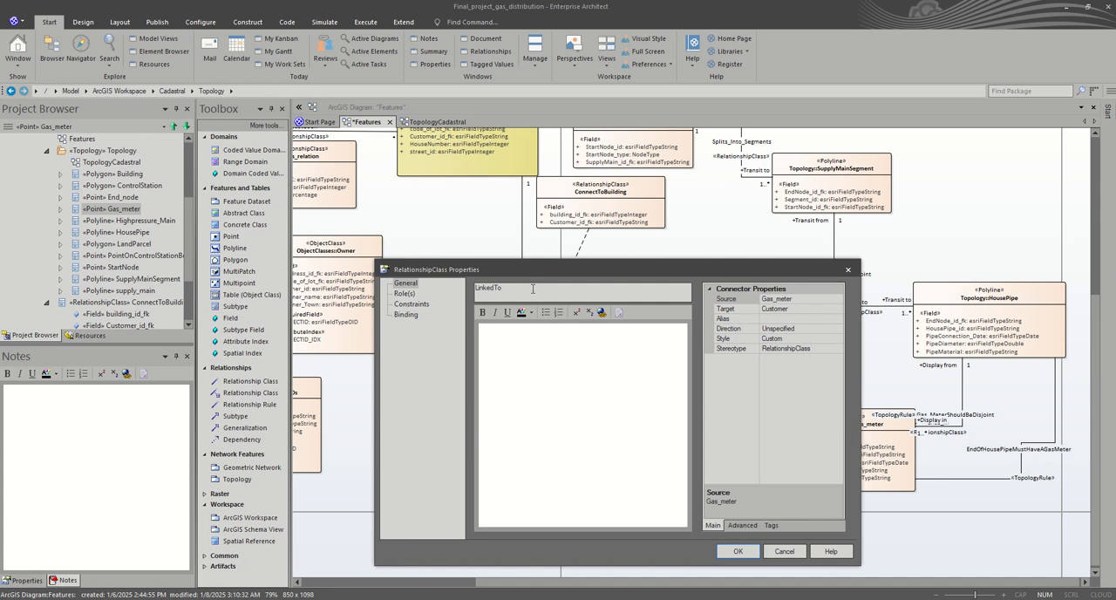
Step: Set the multiplicity to 1 for both the Gas_meter source and Customer target roles of the new LinkedTo relationship
left_click(406, 294)
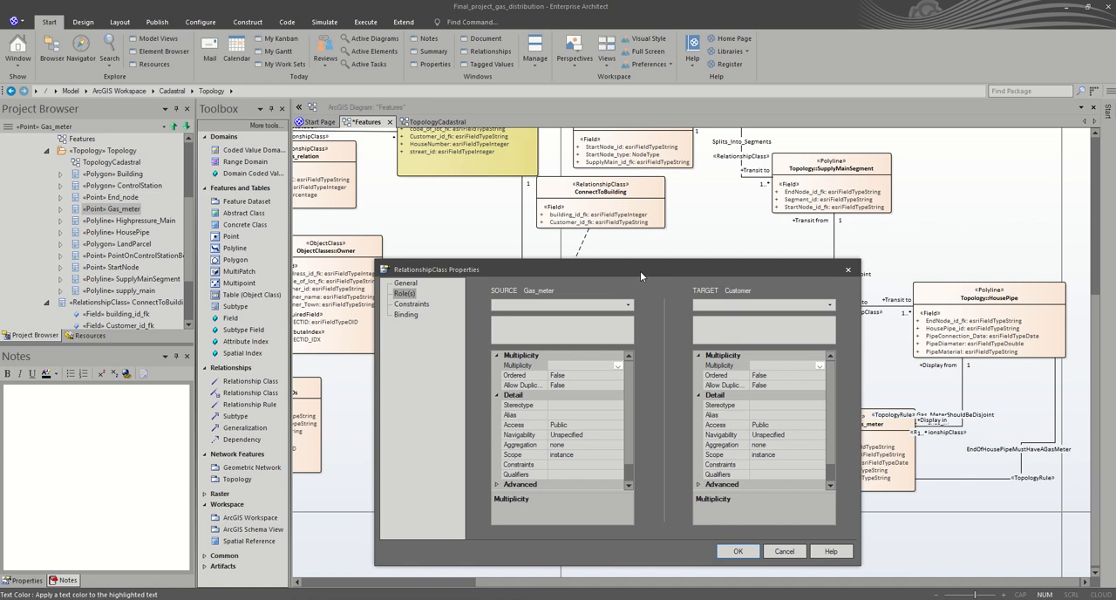
left_click_drag(640, 271, 418, 248)
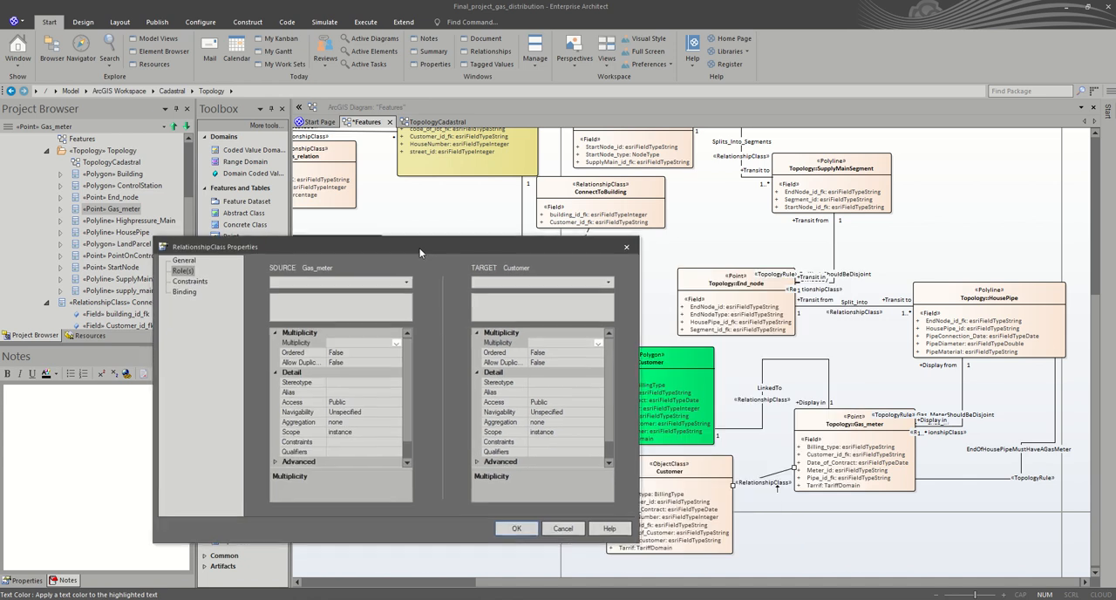
left_click(396, 346)
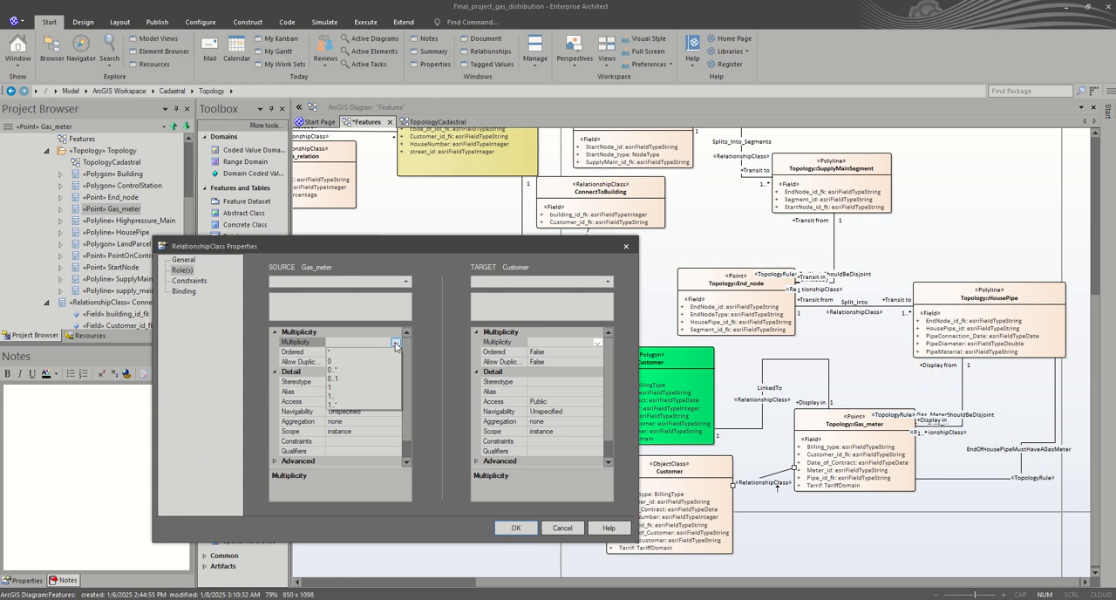
left_click(349, 390)
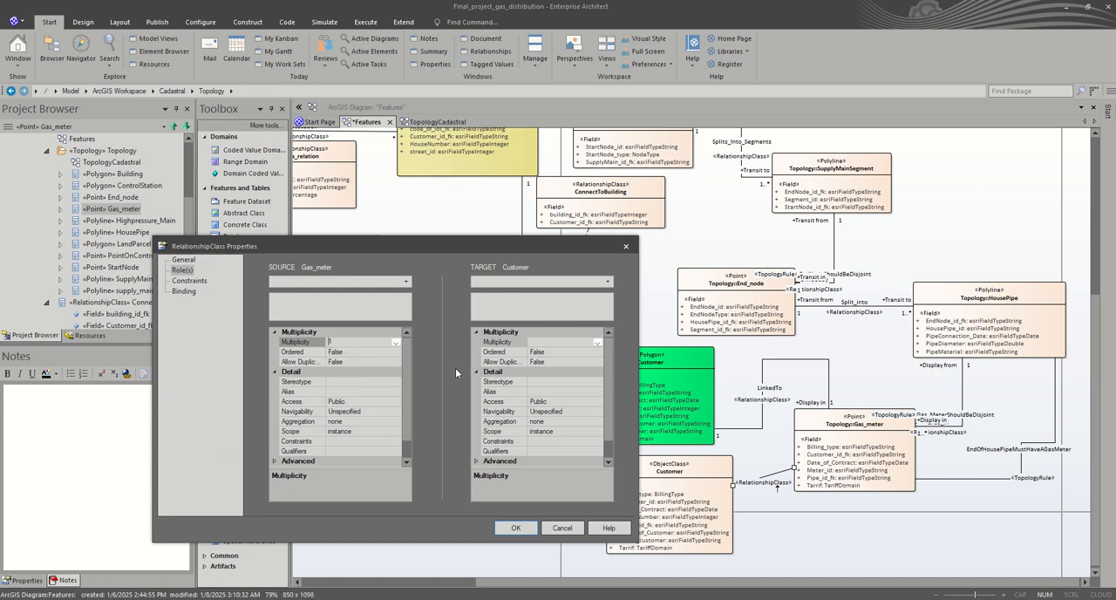
left_click(596, 342)
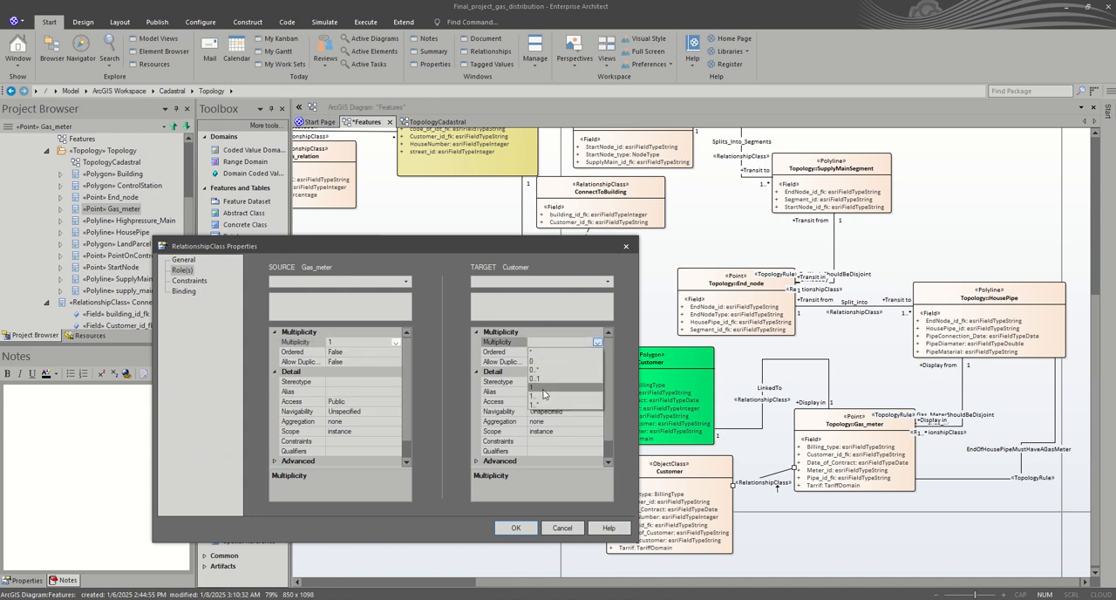
left_click(543, 389)
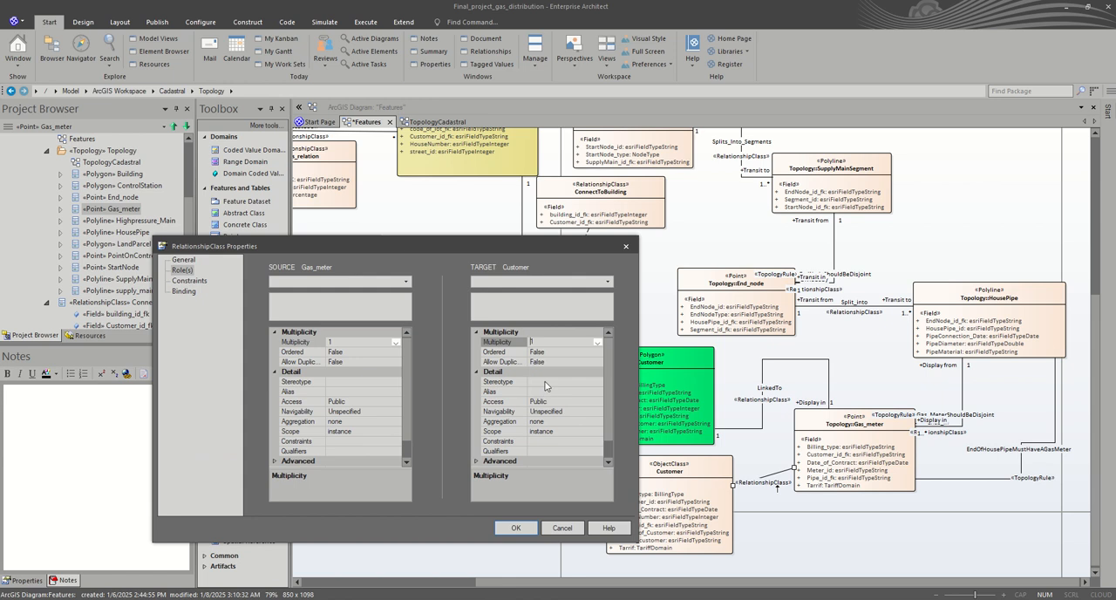
Step: Name the LinkedTo relationship's source role DisplayFor and its target role ReadsOn, and apply the relationship properties
left_click(343, 281)
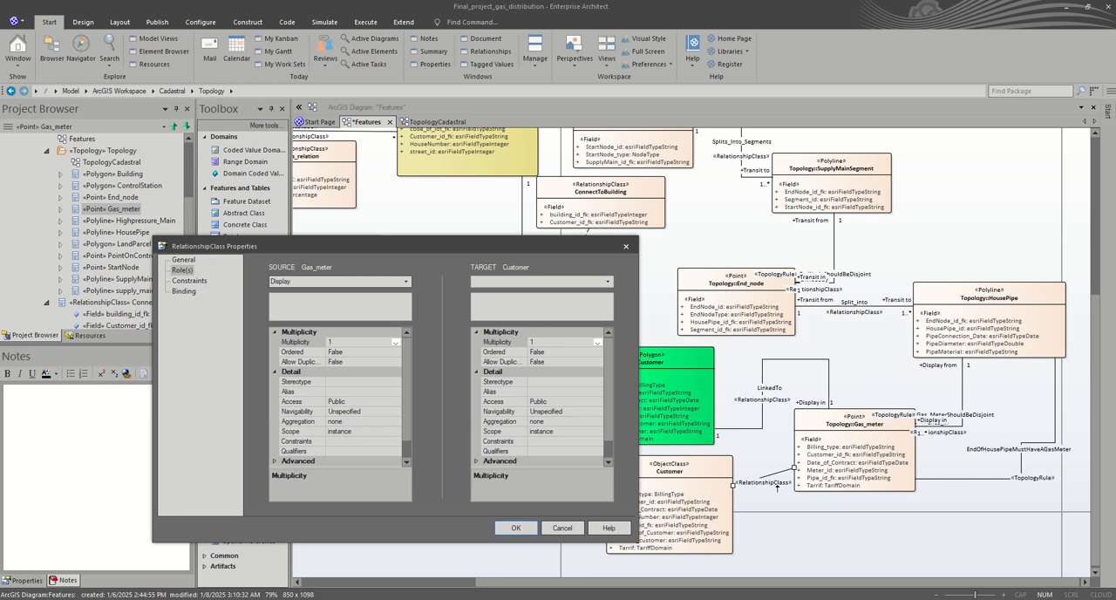
left_click(532, 282)
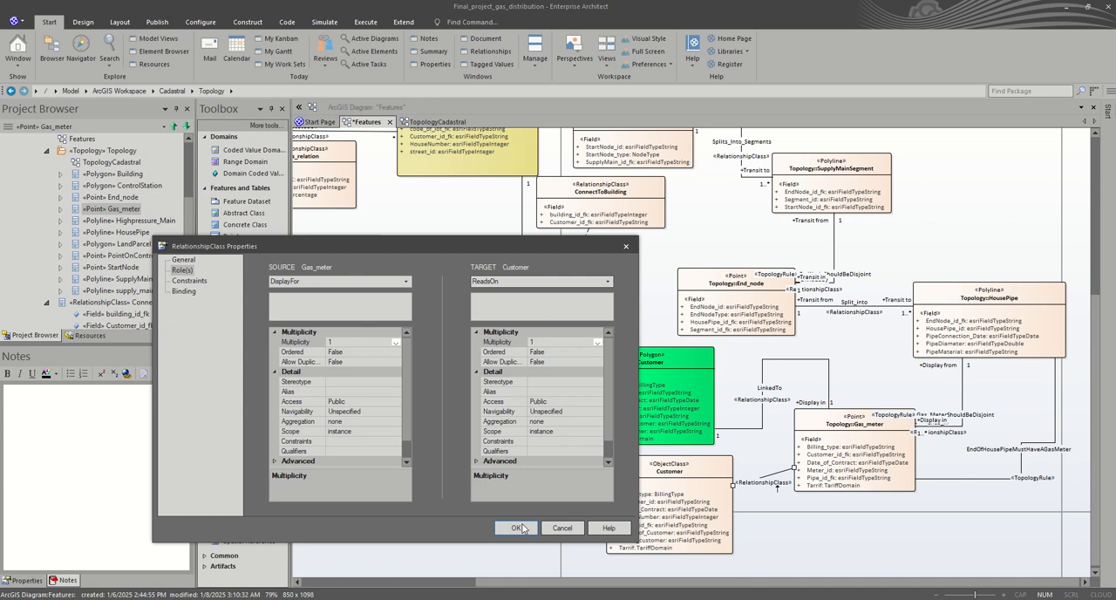
left_click(522, 530)
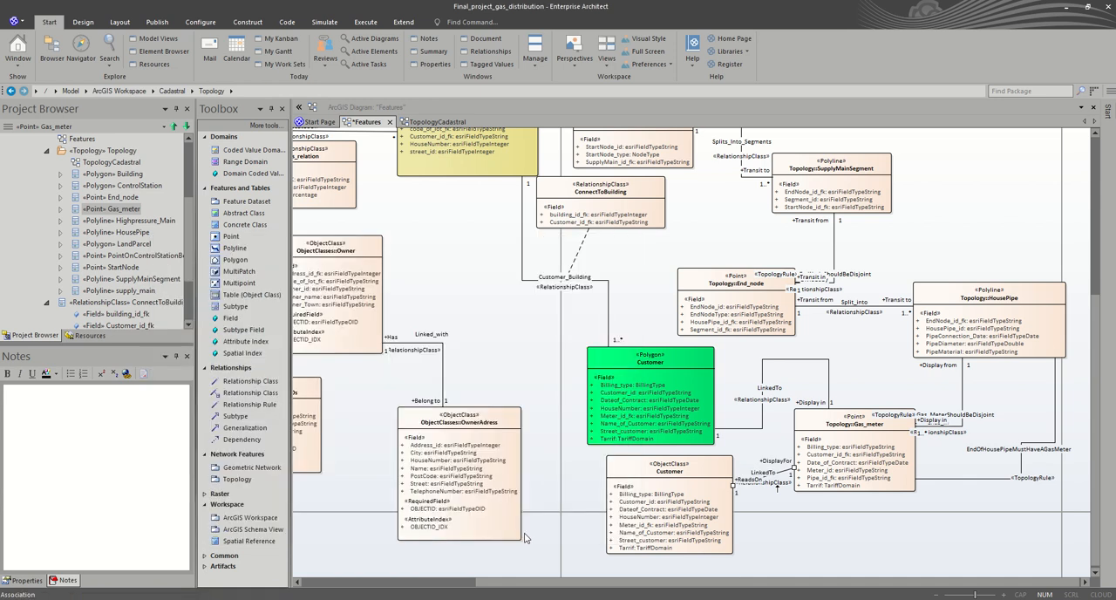
Step: Delete the old LinkedTo connector between the green Customer polygon and Gas_meter from the model
left_click(767, 358)
key("Delete")
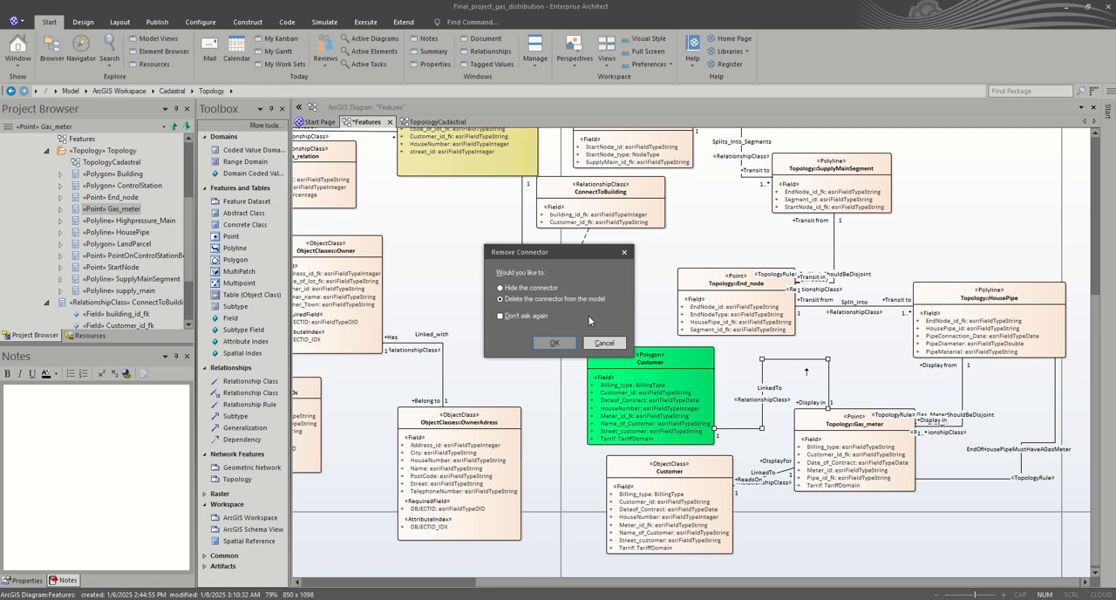
left_click(555, 343)
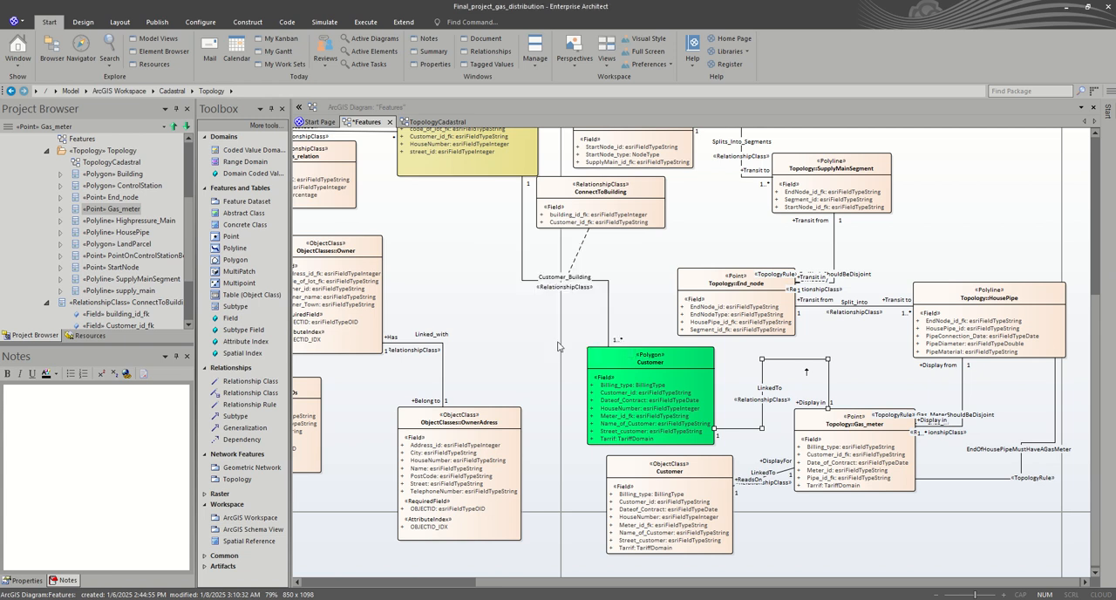
Step: Give the Customer_Building connector the Direct line style and reattach its Customer end from the polygon to the Customer object class
left_click(610, 318)
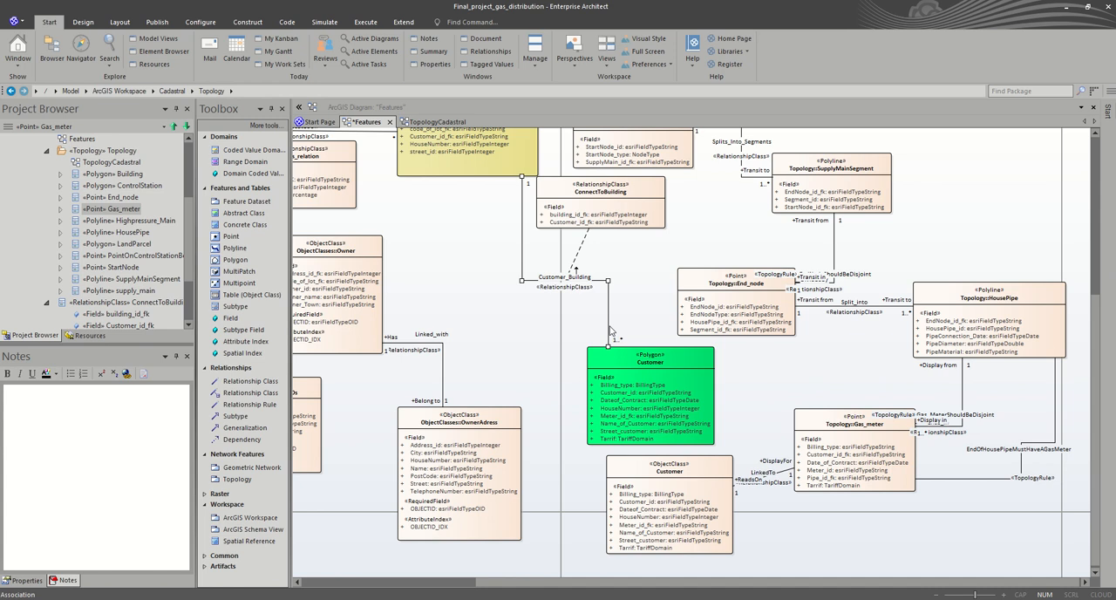
right_click(610, 326)
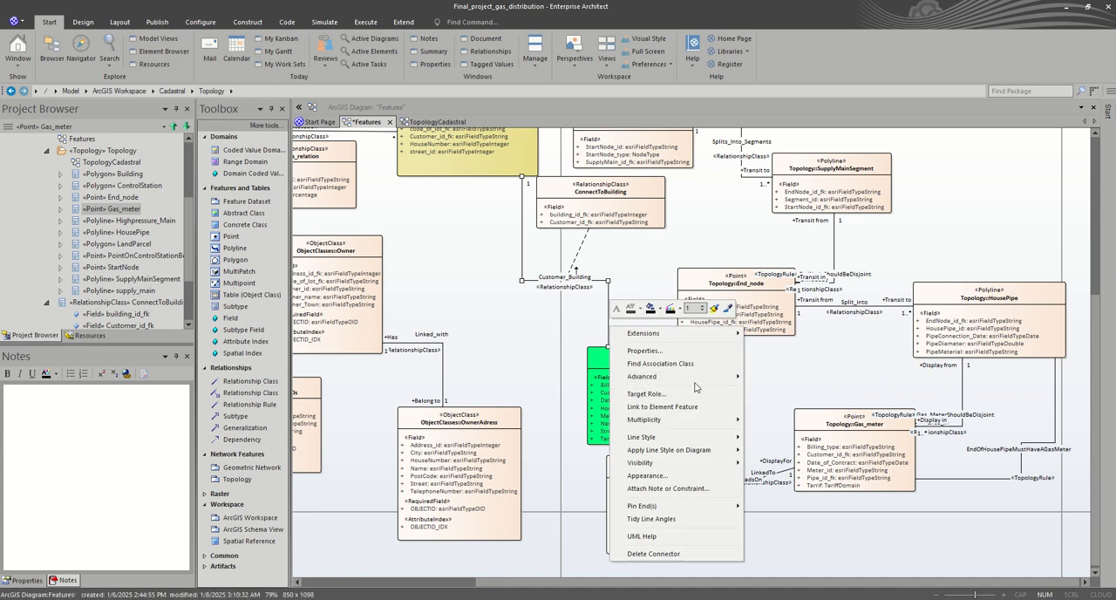
mouse_move(693, 437)
mouse_move(731, 441)
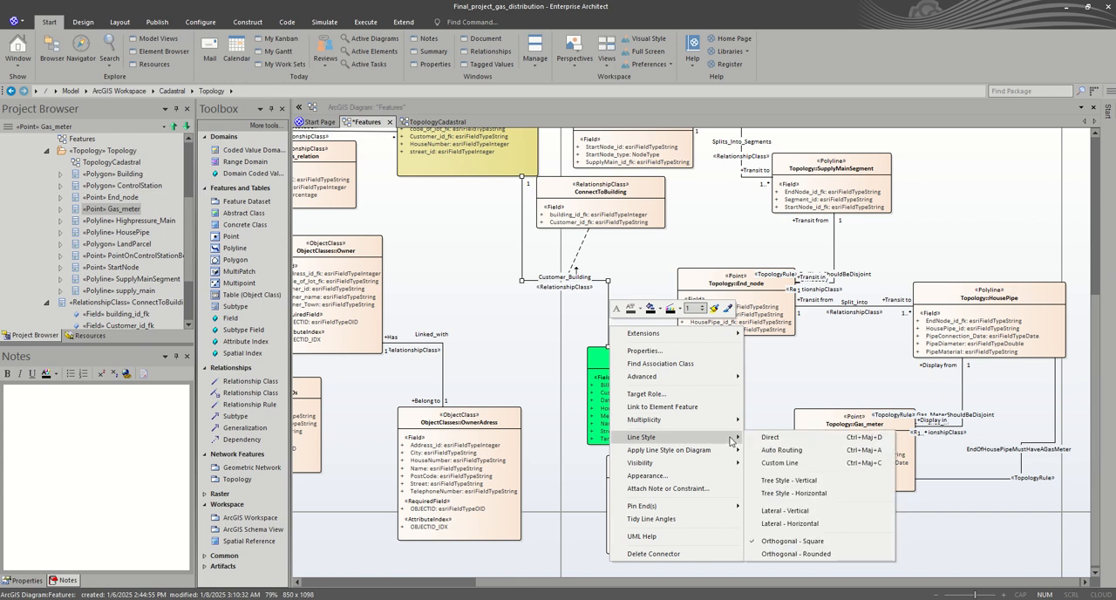
left_click(790, 444)
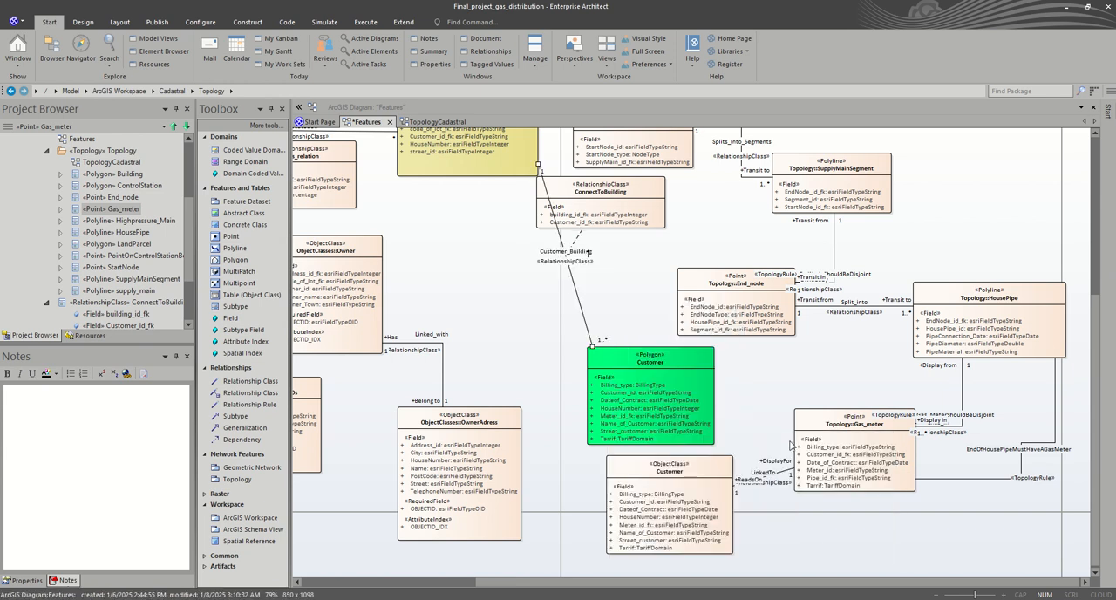
left_click_drag(592, 345, 600, 526)
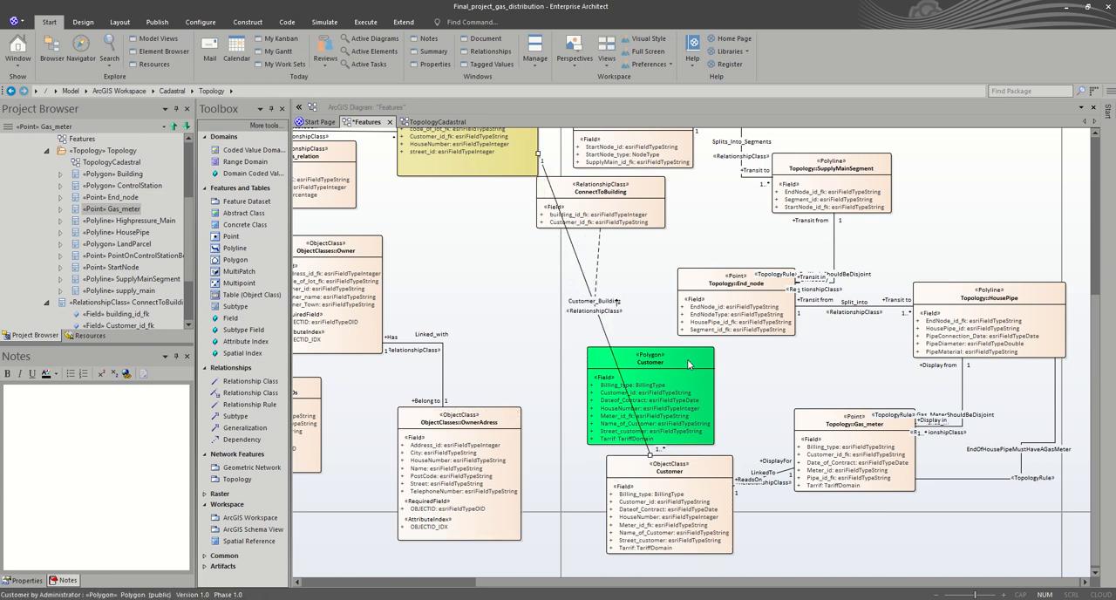
Step: Remove the green Customer polygon from the diagram and move the Customer object class up into the freed space
left_click_drag(690, 360, 774, 358)
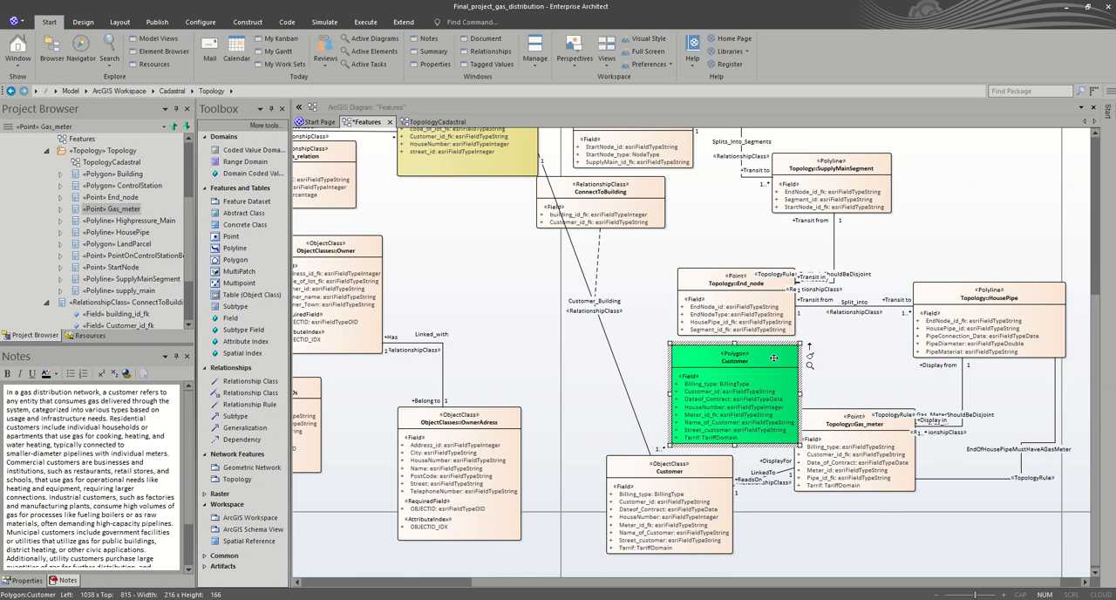
key("Delete")
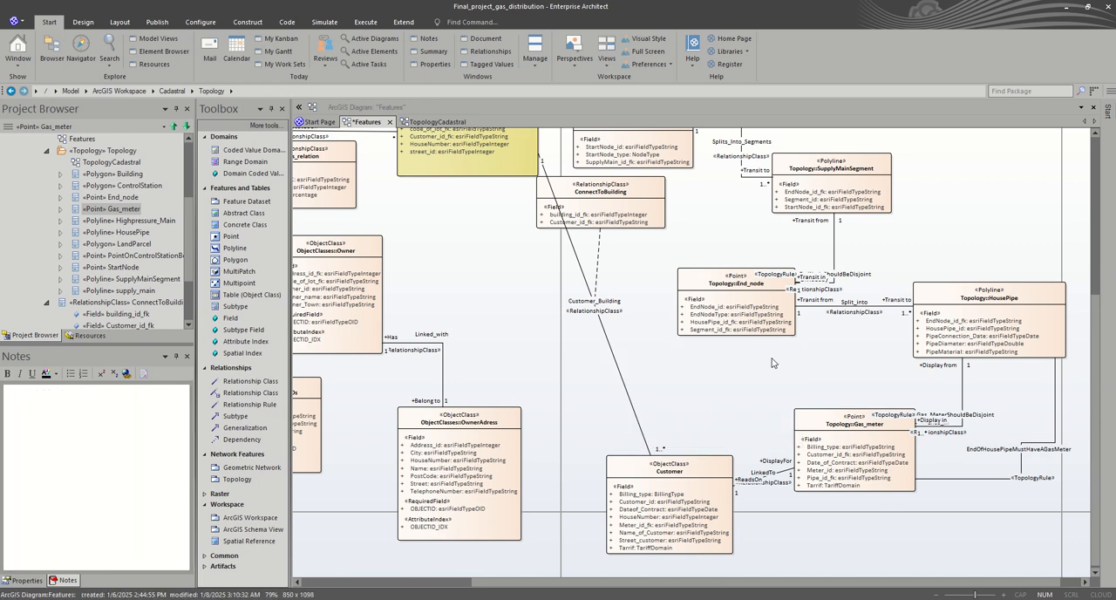
left_click_drag(714, 471, 688, 394)
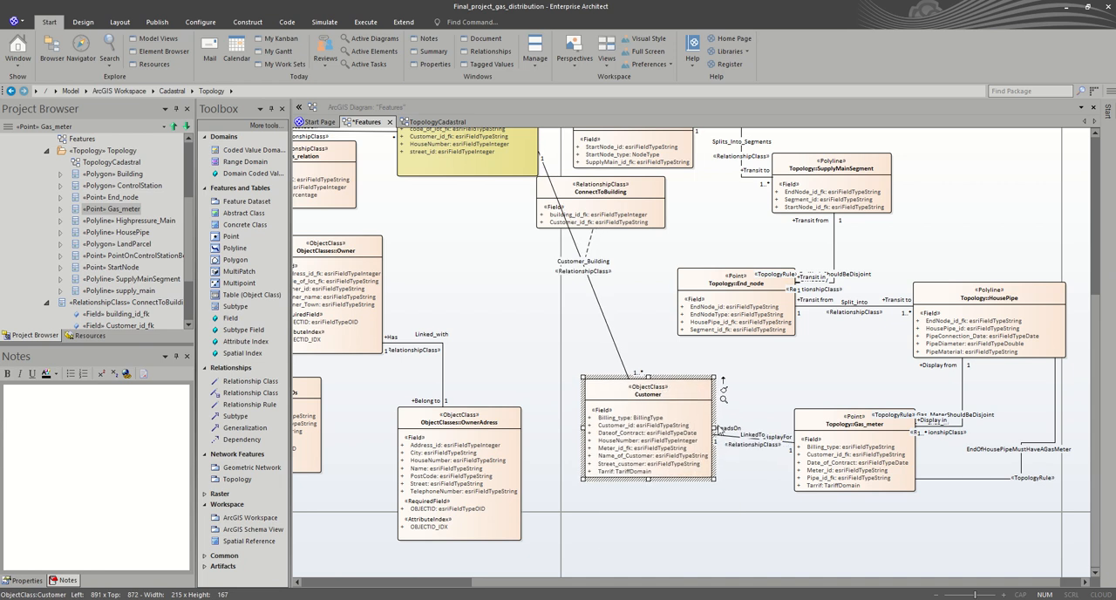
Step: Set the line style of the LinkedTo connector between Customer and Gas_meter to Orthogonal - Square
left_click(731, 440)
right_click(731, 440)
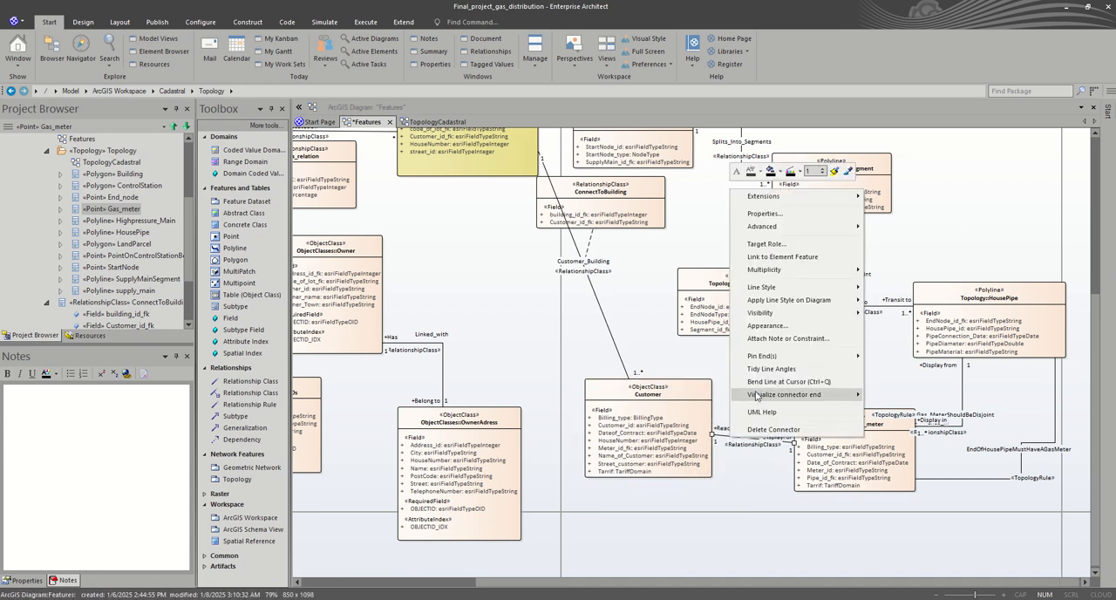
mouse_move(786, 291)
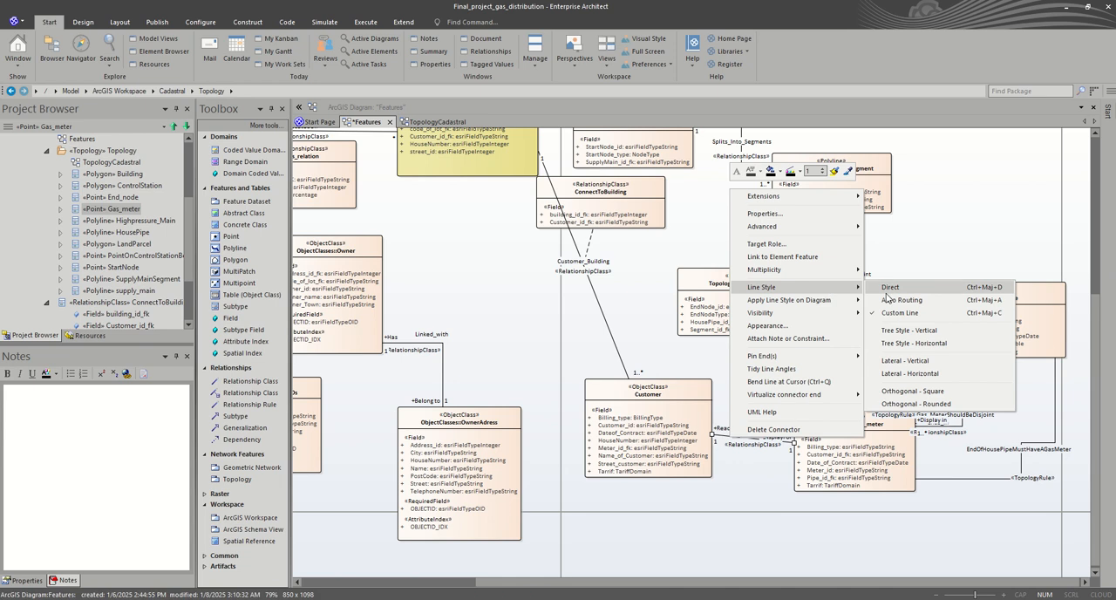
left_click(918, 390)
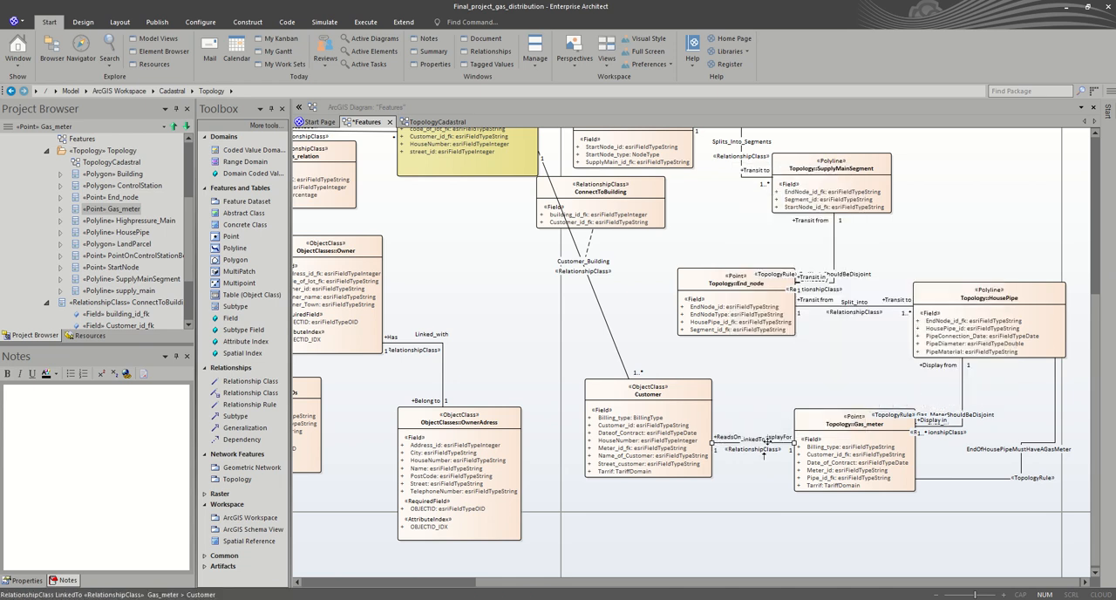
double_click(772, 443)
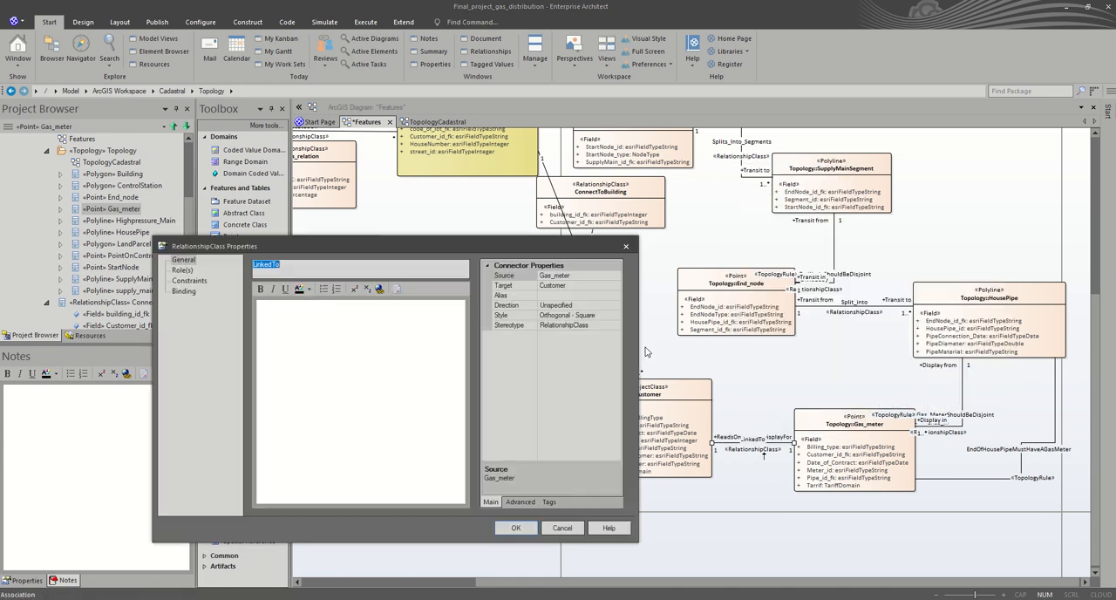
left_click(631, 251)
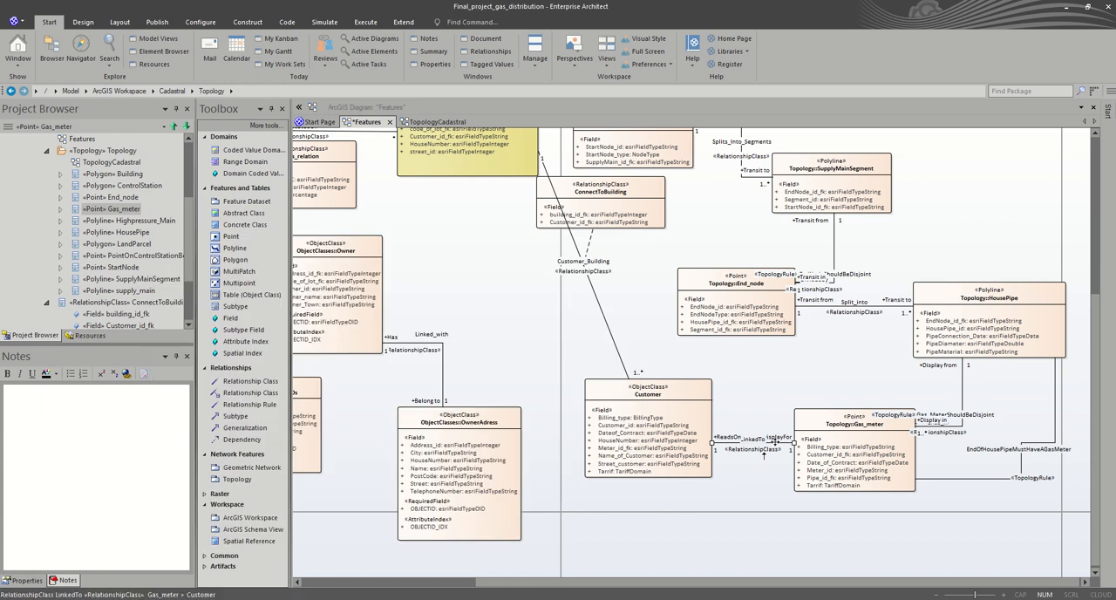
Step: Reroute the LinkedTo connector so it bends above Gas_meter and joins the upper corner of the Customer object class
left_click_drag(778, 439, 843, 372)
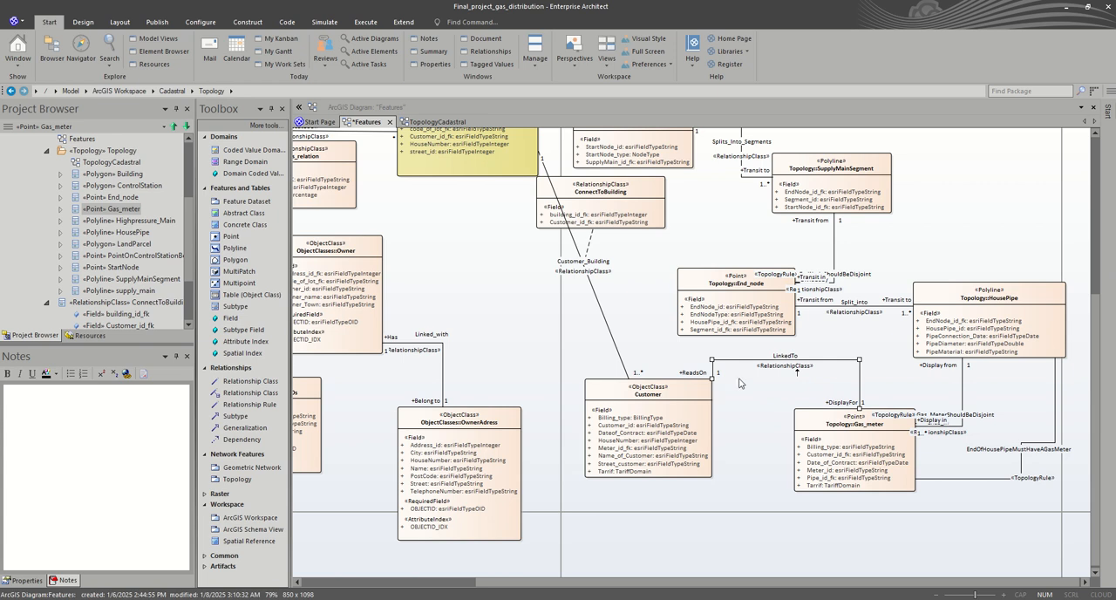
mouse_move(712, 367)
left_mouse_down()
mouse_move(717, 393)
mouse_move(750, 396)
mouse_move(753, 366)
mouse_move(741, 380)
mouse_move(721, 365)
mouse_move(728, 374)
left_mouse_up()
left_click_drag(780, 408, 819, 341)
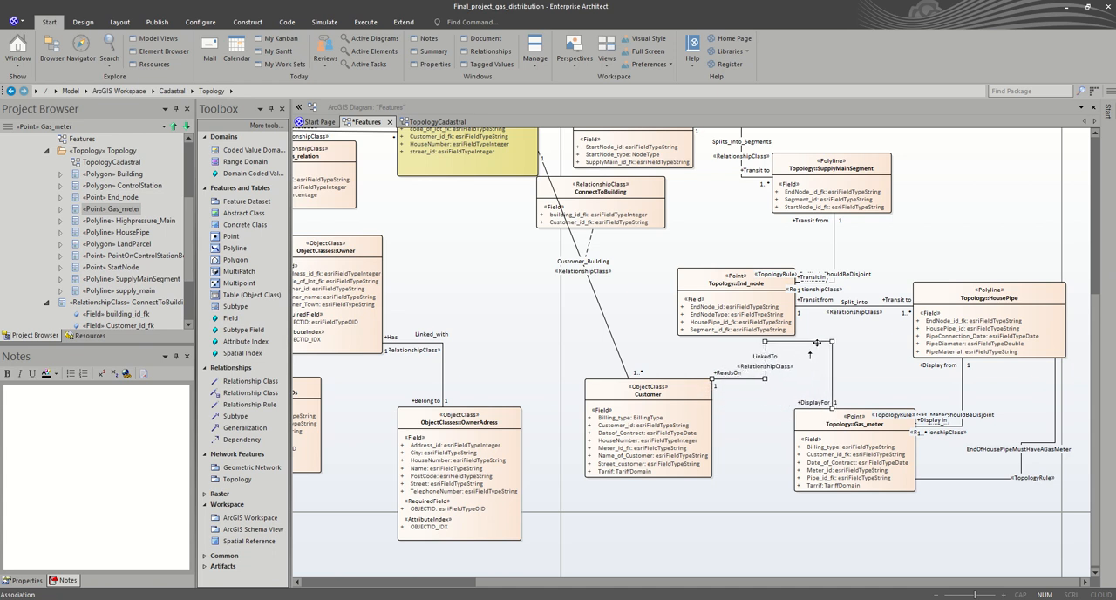
left_click(880, 363)
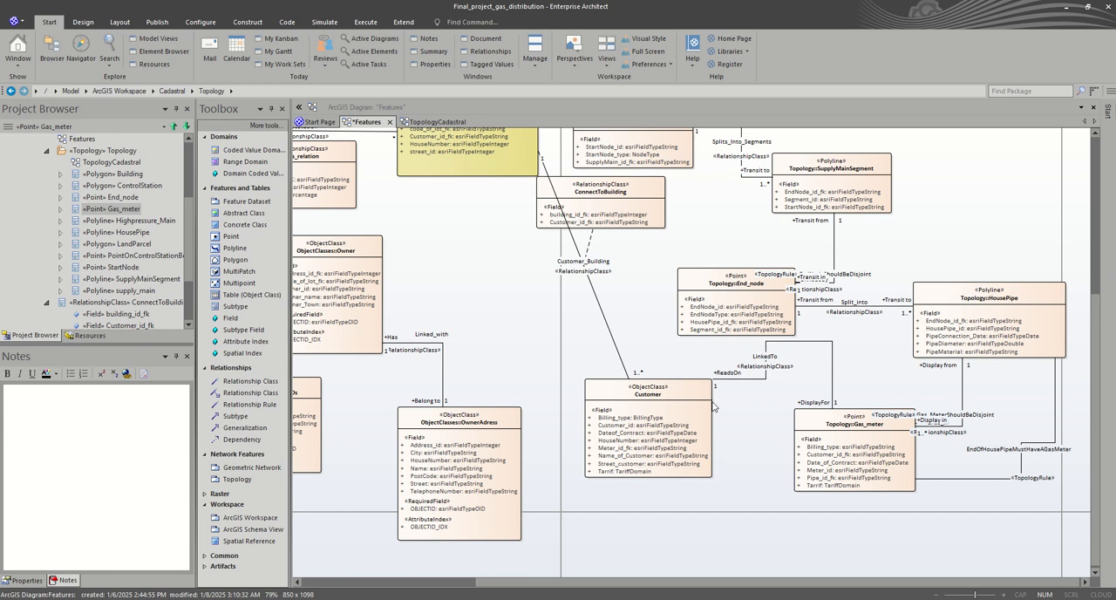
Step: Set the Customer_Building connector to Orthogonal - Square and shift its vertical segment below Building clear of the ConnectToBuilding class
right_click(605, 314)
mouse_move(652, 361)
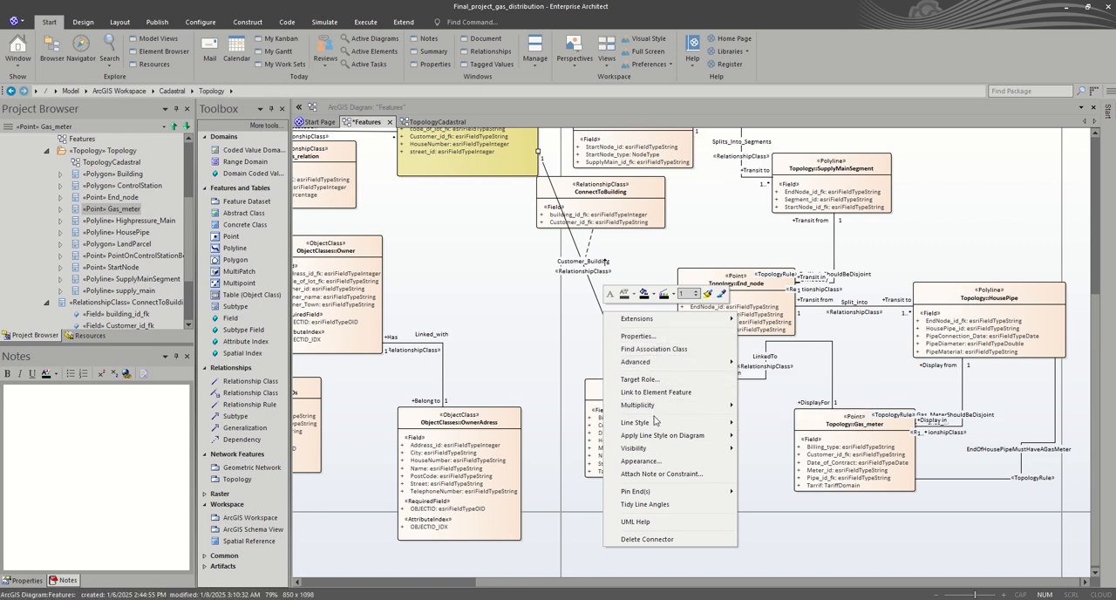
mouse_move(656, 421)
left_click(793, 529)
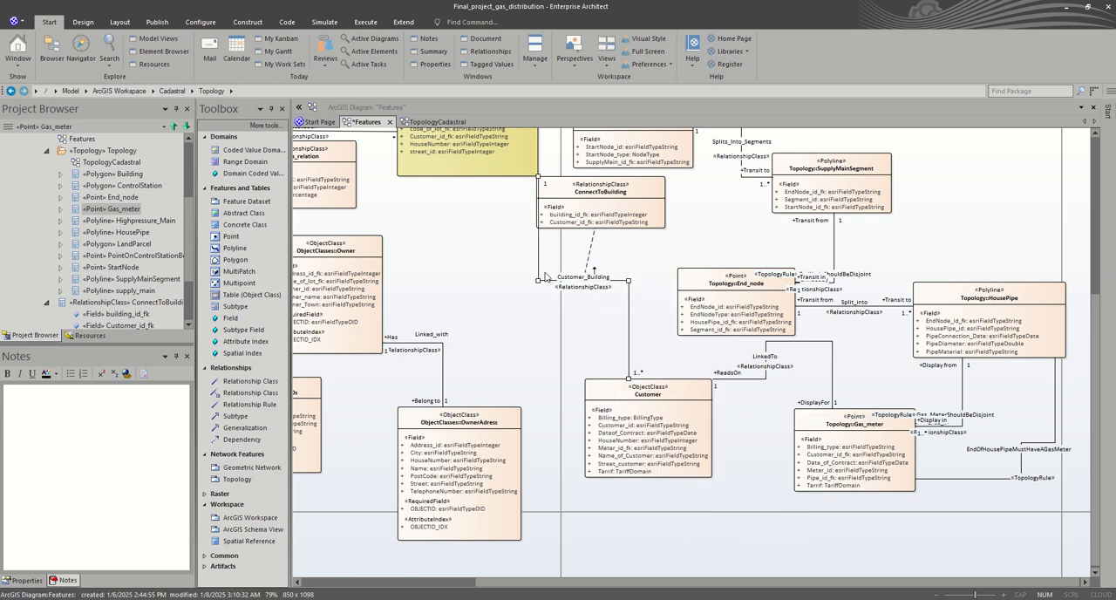
left_click_drag(537, 259, 473, 259)
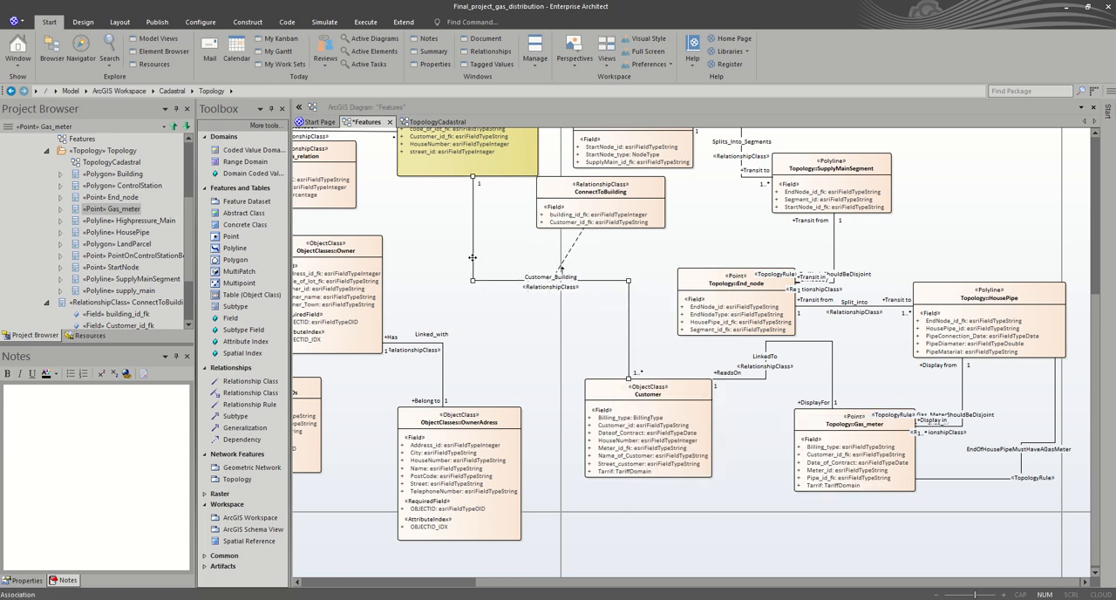
Step: Fill the Customer object class in the Features diagram with bright green
left_click(671, 402)
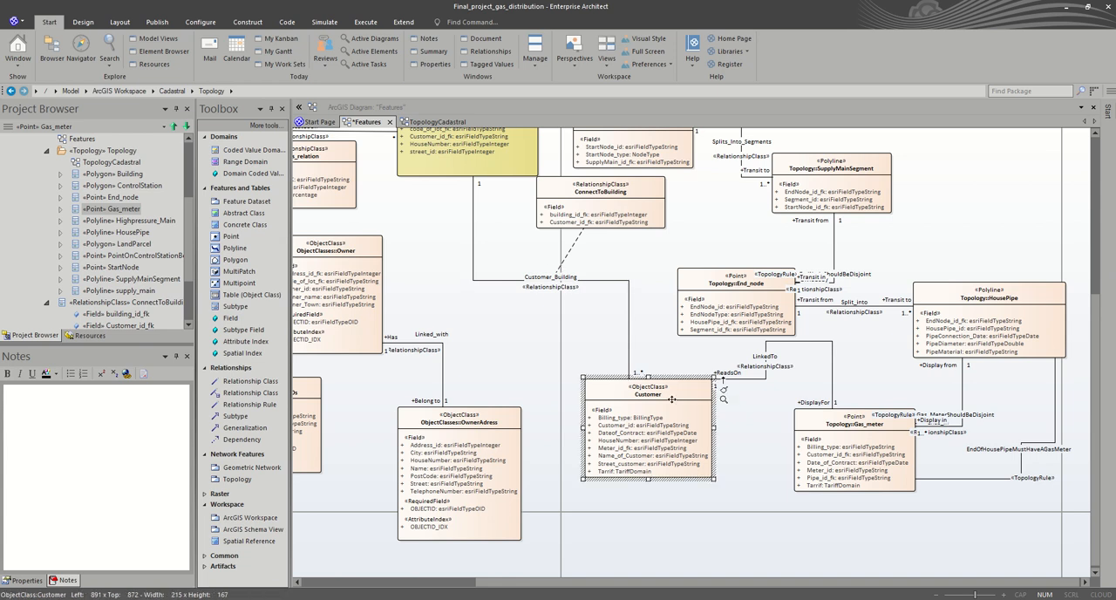
scroll(491, 264, "up", 3)
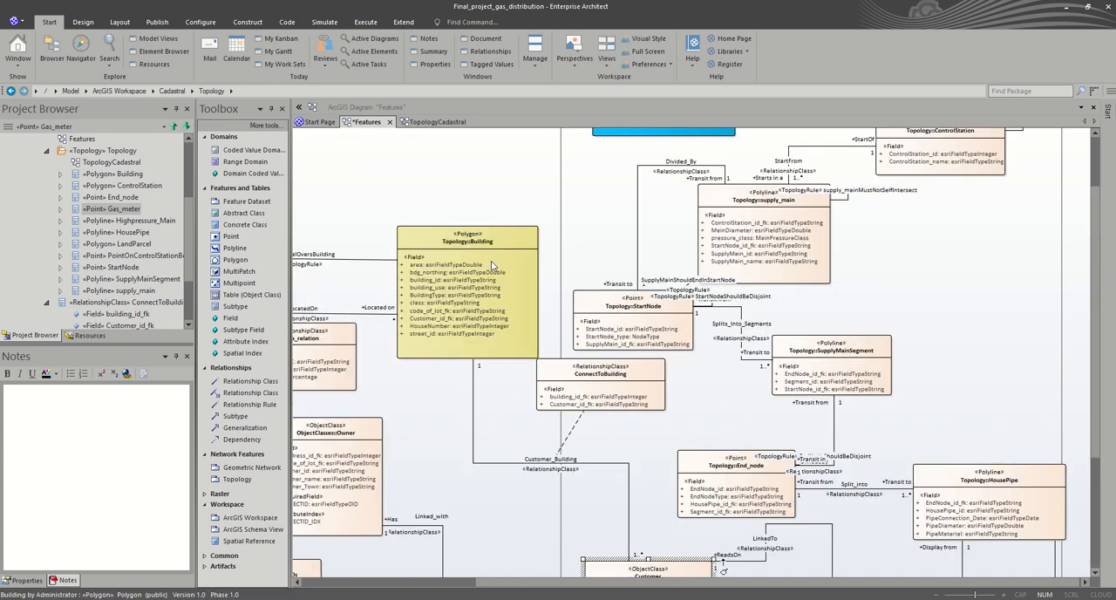
scroll(492, 264, "down", 3)
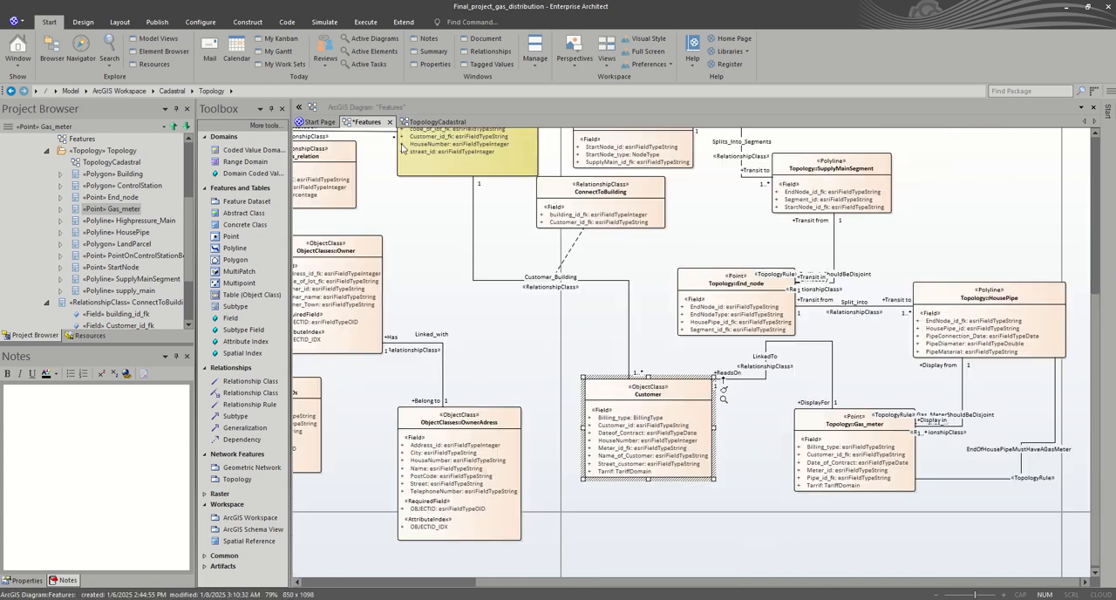
left_click(113, 24)
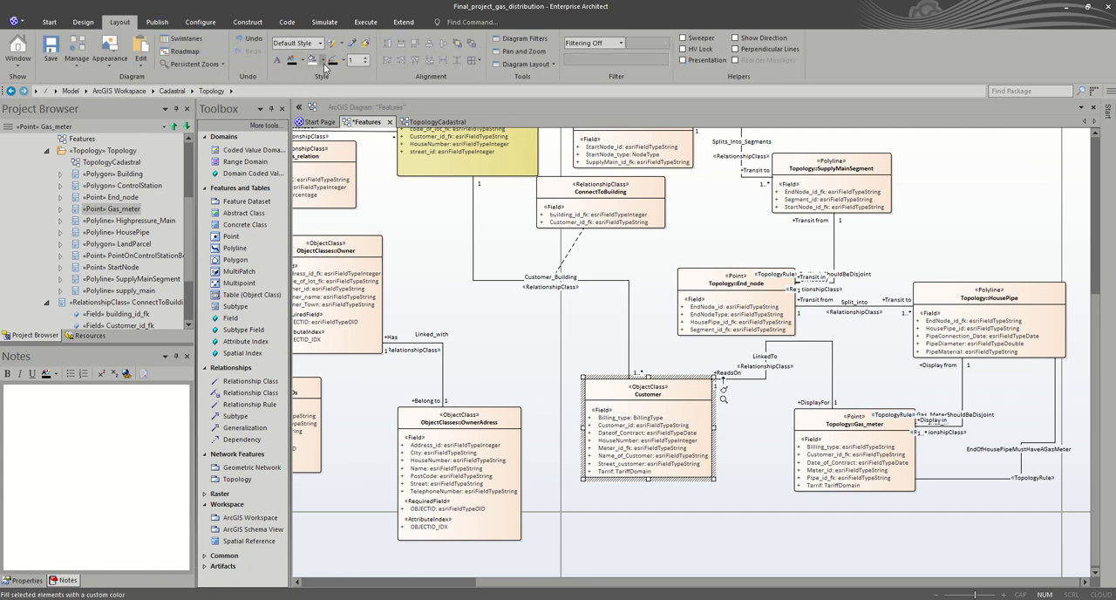
left_click(322, 62)
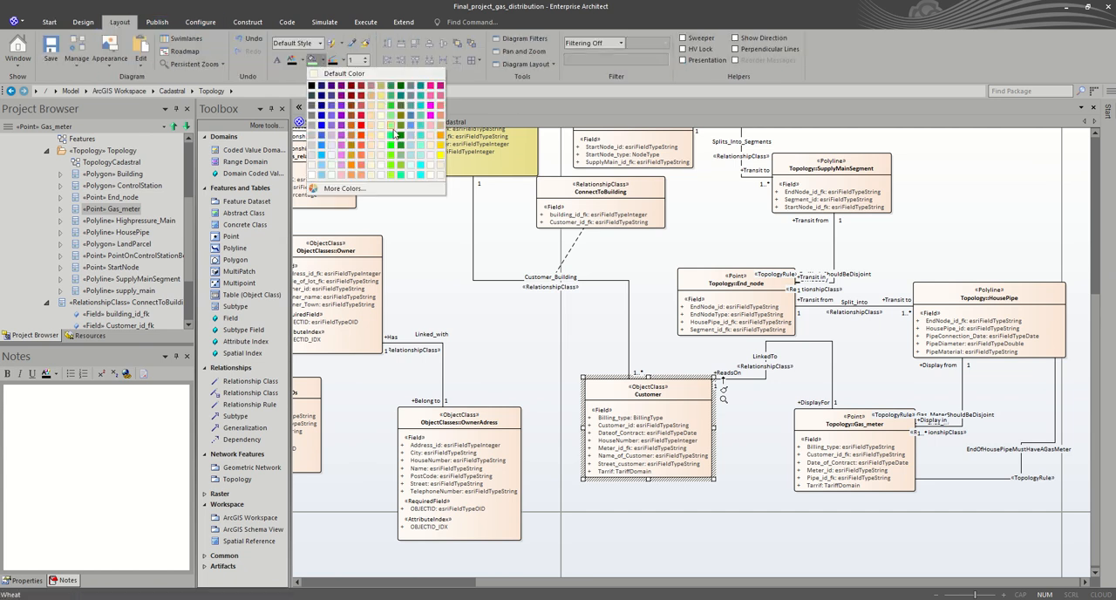
left_click(392, 136)
left_click(566, 331)
Step: Fill the Building polygon with the same bright green as the Customer object class
scroll(538, 307, "up", 3)
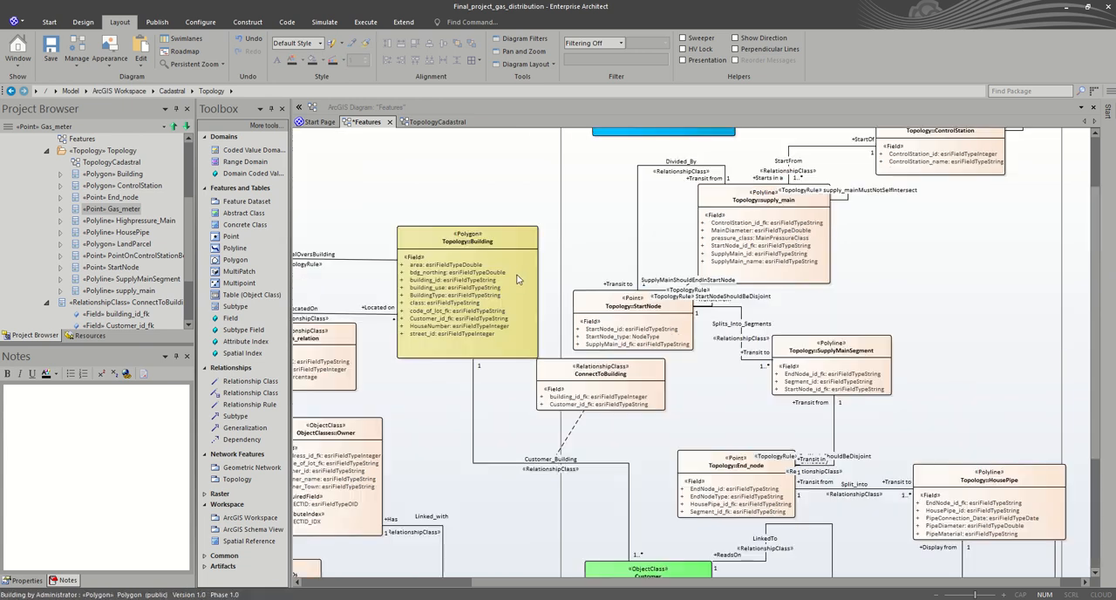
left_click(522, 277)
left_click(321, 66)
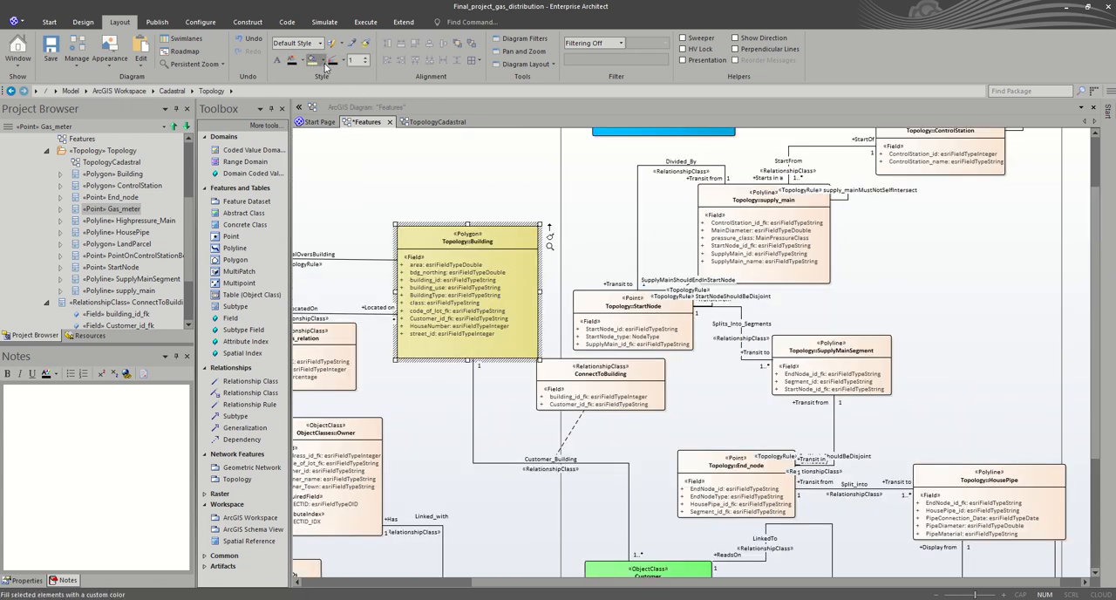
left_click(390, 131)
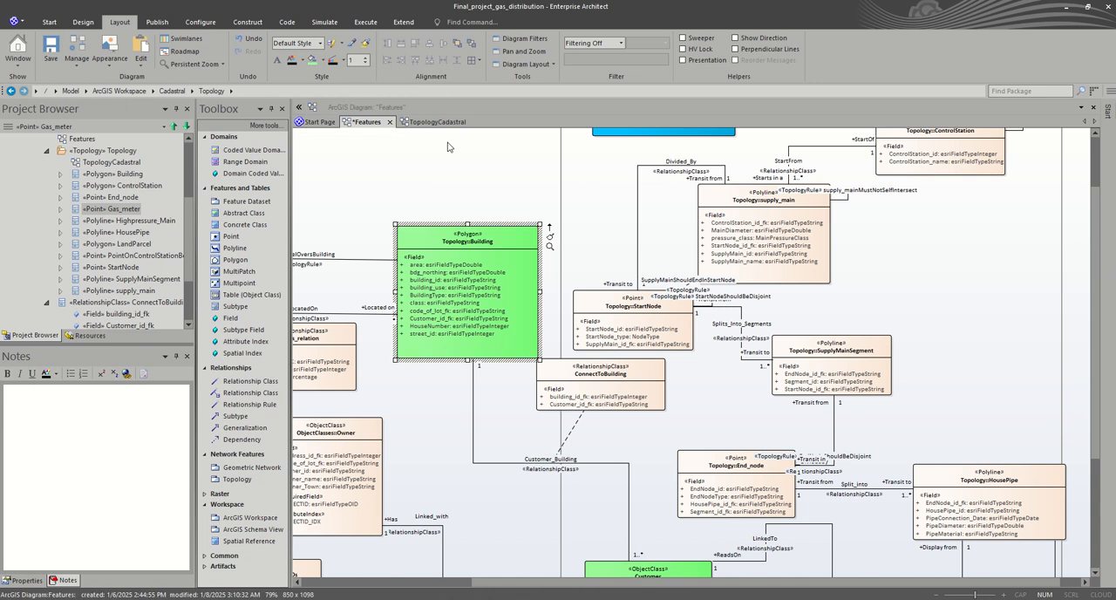
Step: Save the Features diagram and look over its complete layout
scroll(606, 281, "down", 1)
scroll(606, 280, "down", 2)
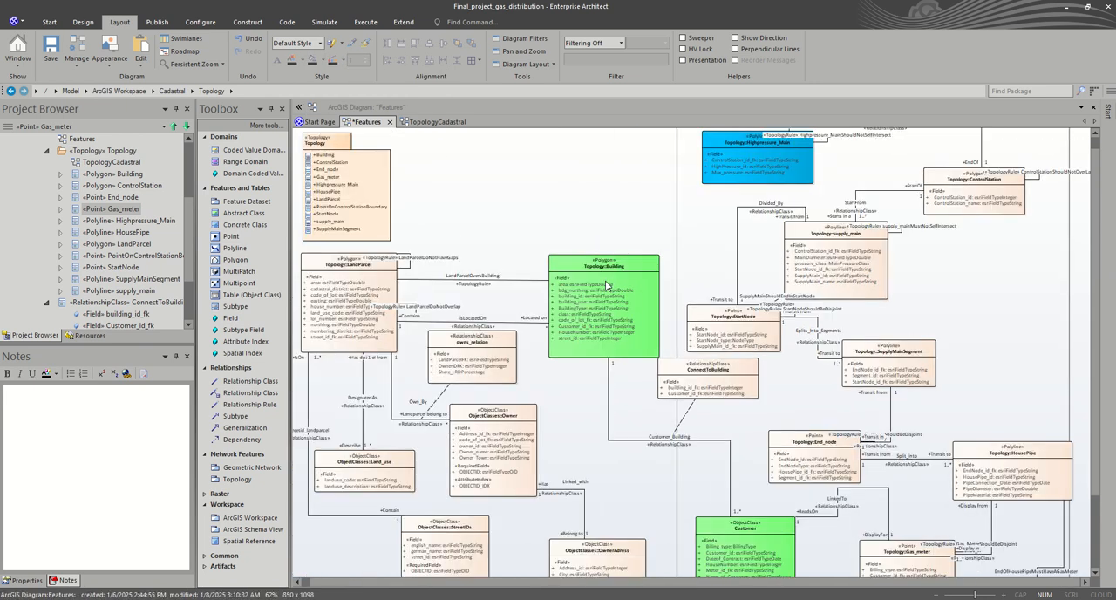
scroll(607, 328, "down", 1)
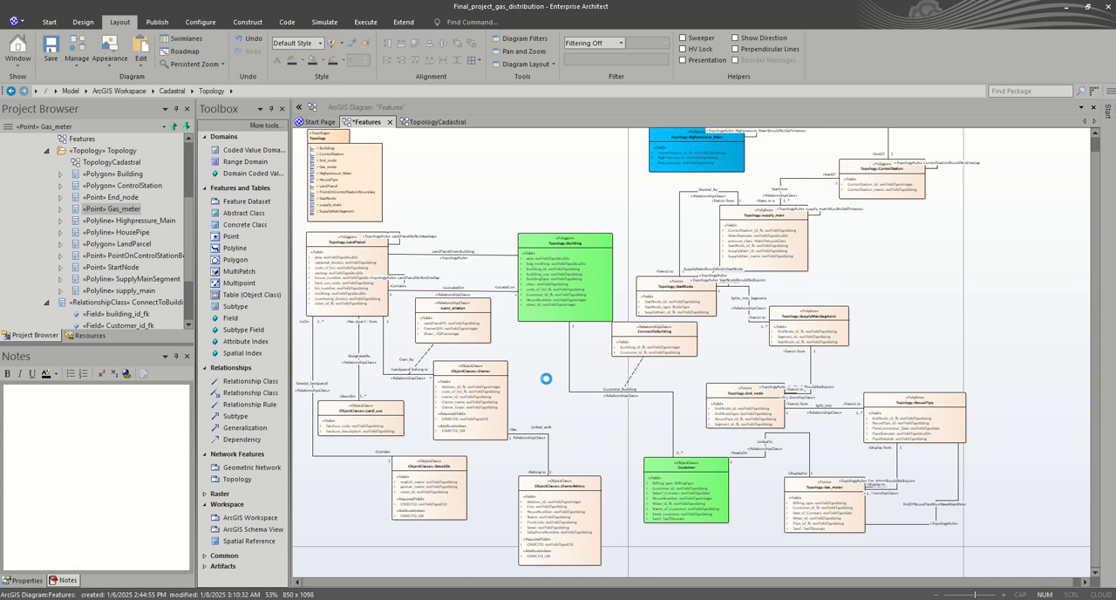
scroll(591, 290, "up", 1)
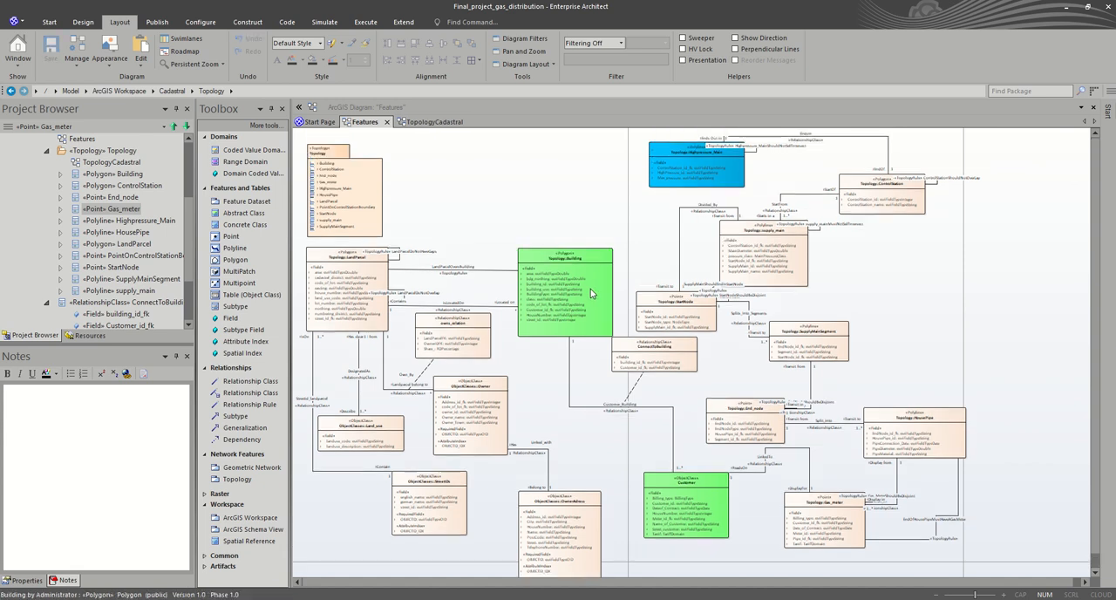
scroll(604, 282, "down", 1)
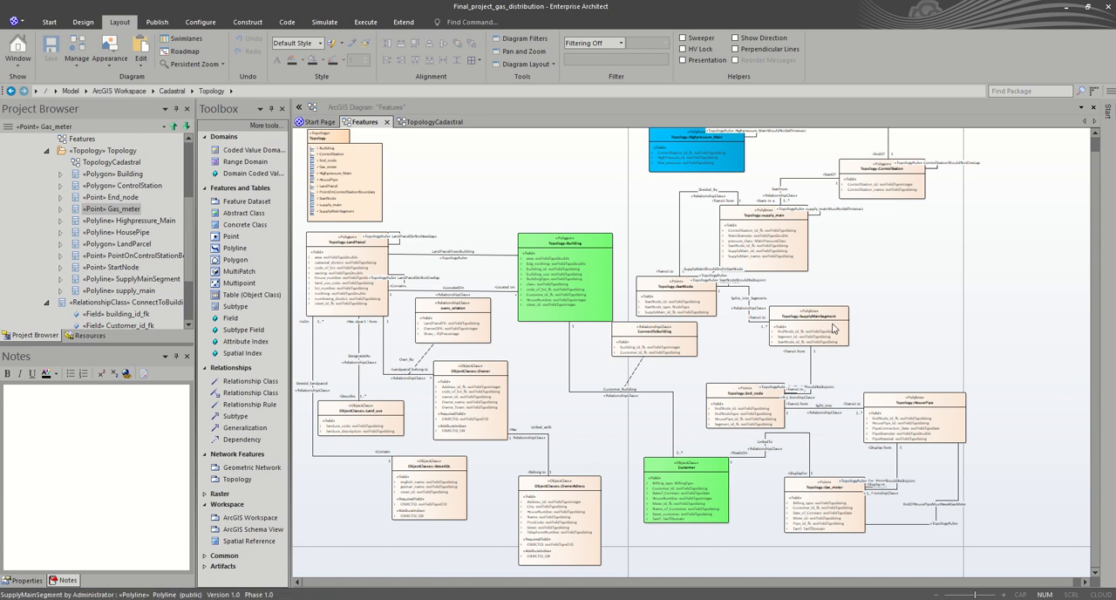
scroll(837, 325, "up", 1)
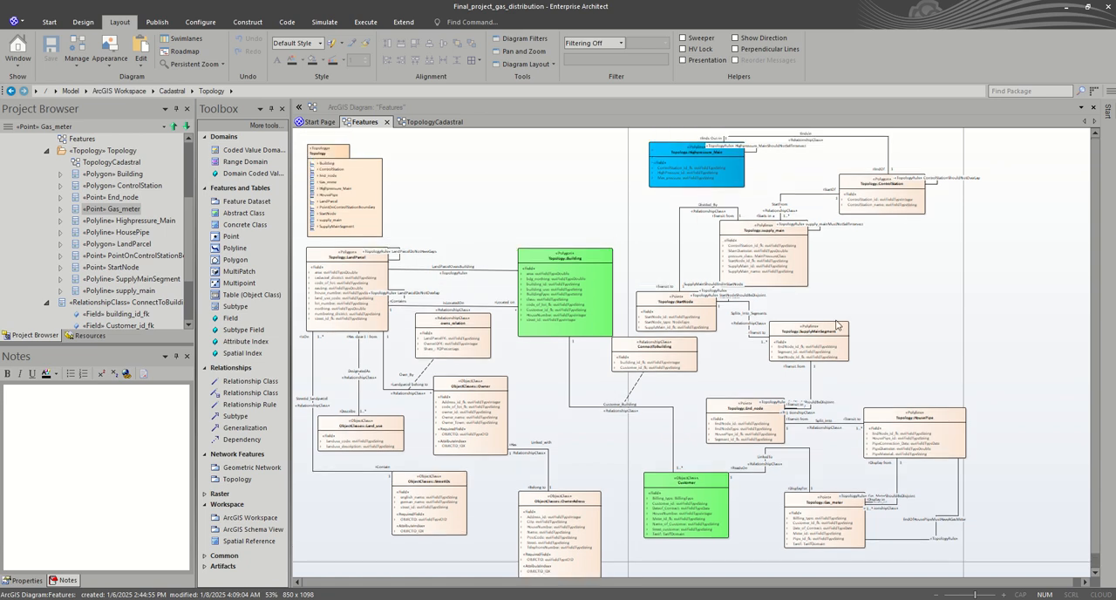
Step: View the ArcGIS extension commands available for the ArcGIS Workspace package in the project tree
scroll(52, 214, "up", 3)
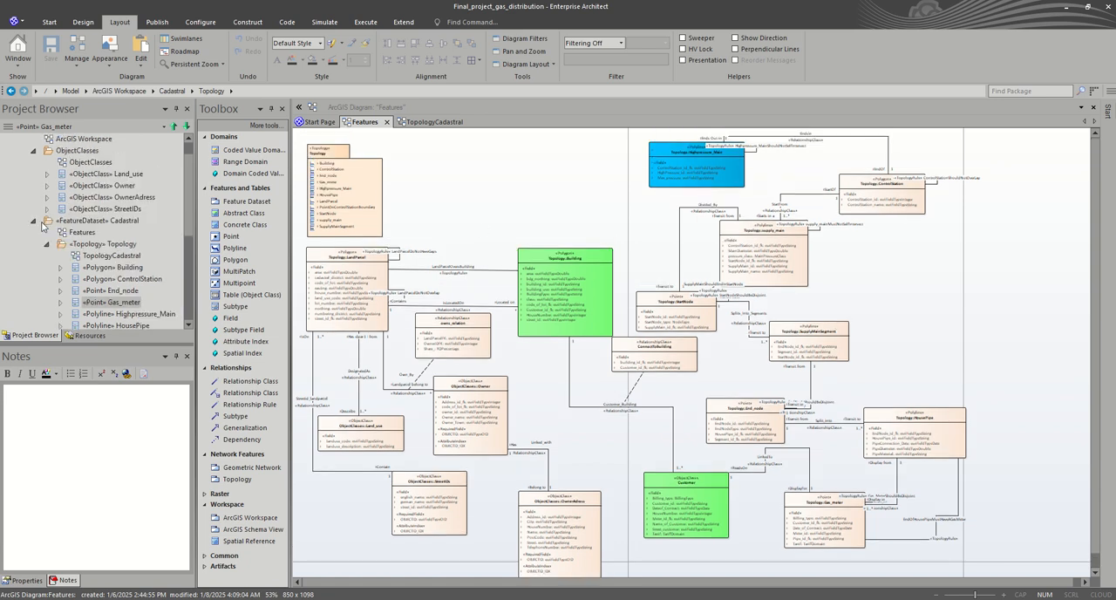
left_click(57, 152)
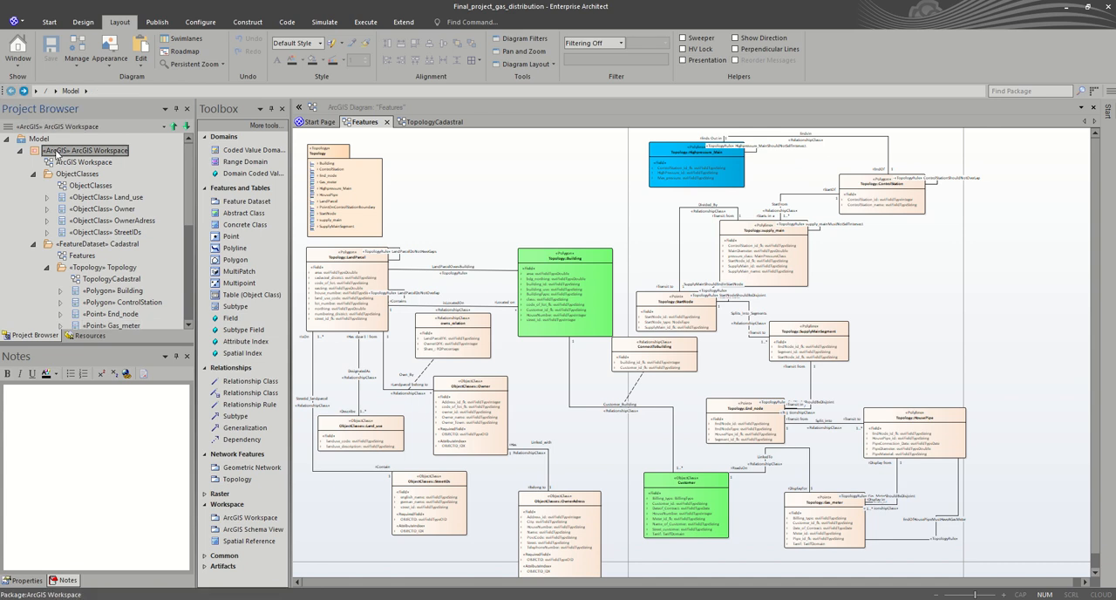
right_click(57, 152)
mouse_move(82, 164)
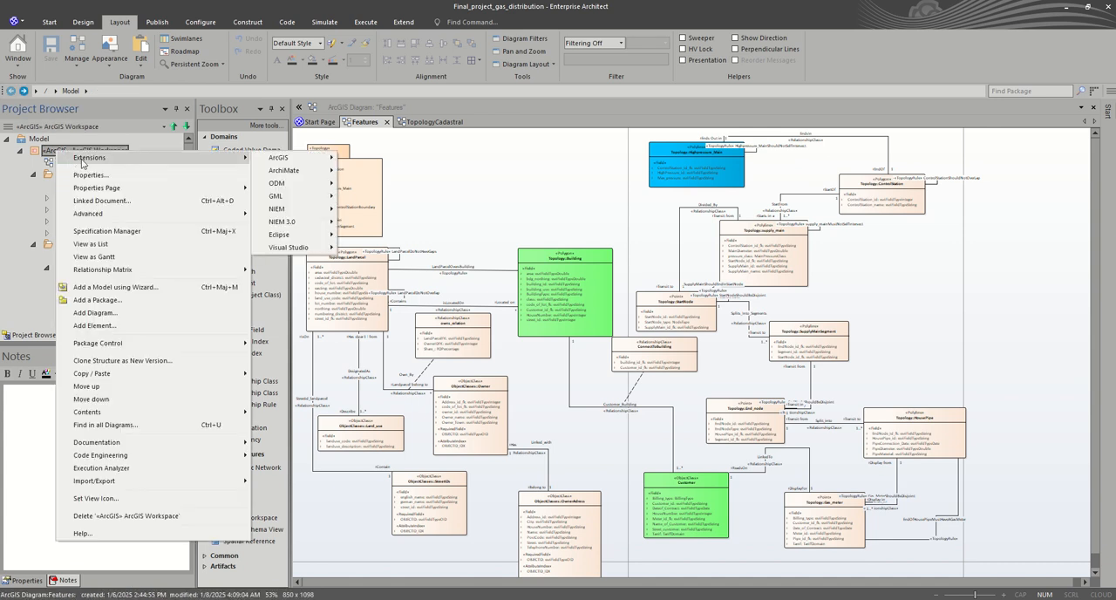
mouse_move(311, 163)
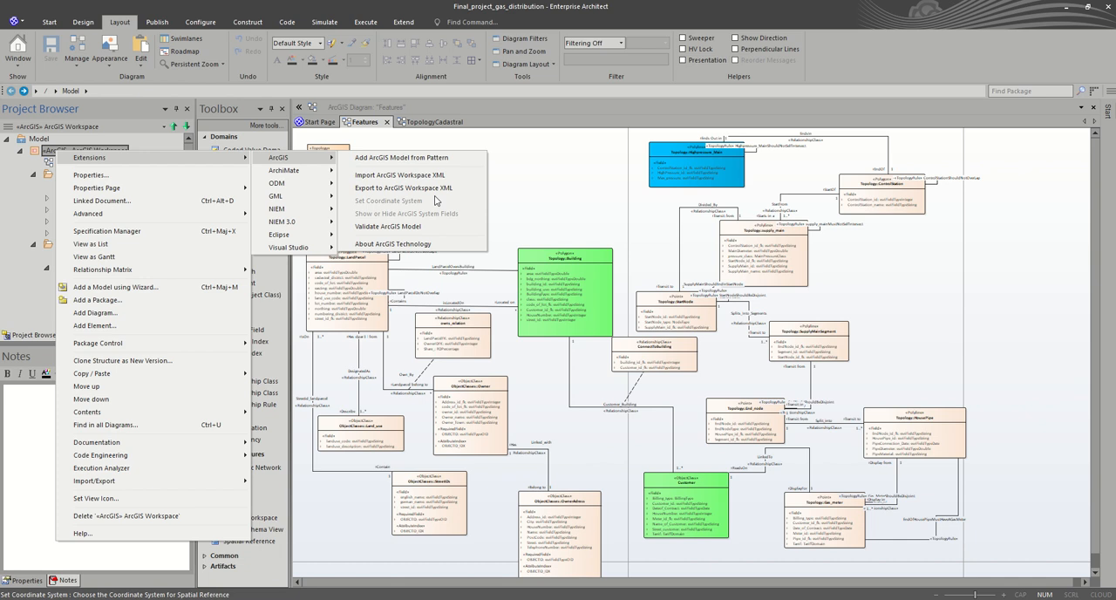
left_click(542, 180)
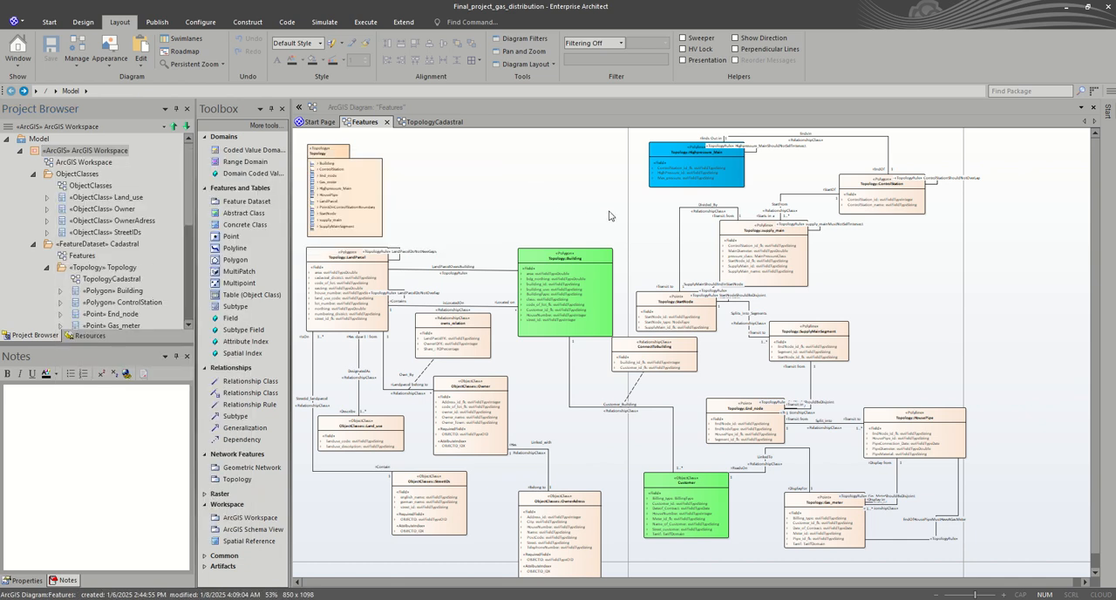